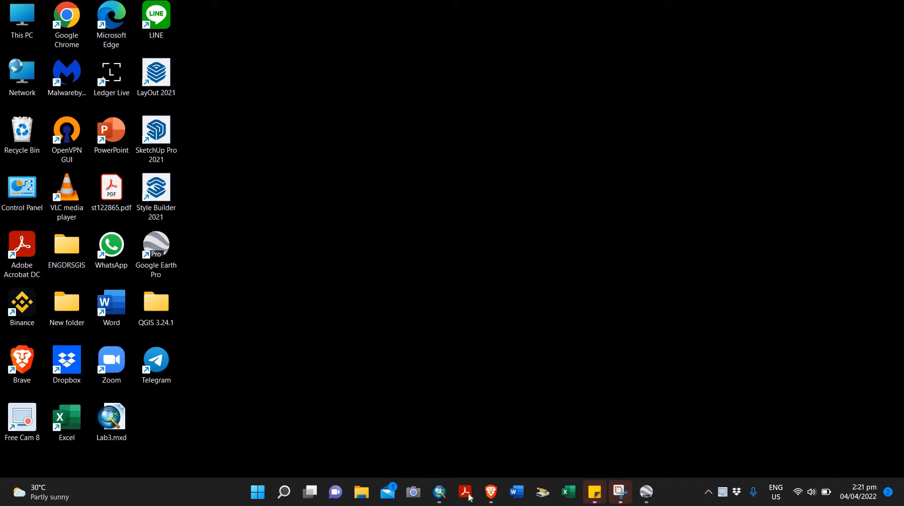
Switch to Brave, search the web for "google earth pro" and open the Google Earth Versions page from the results
left_click(490, 493)
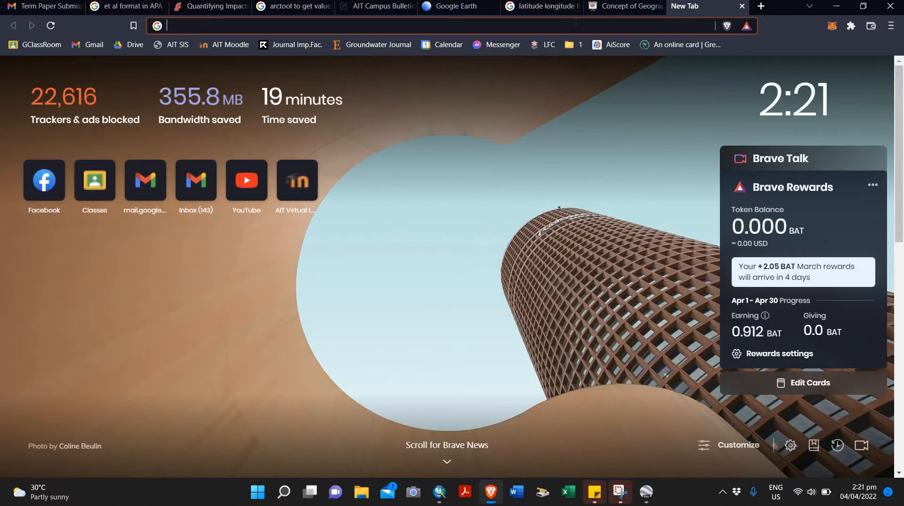
left_click(576, 22)
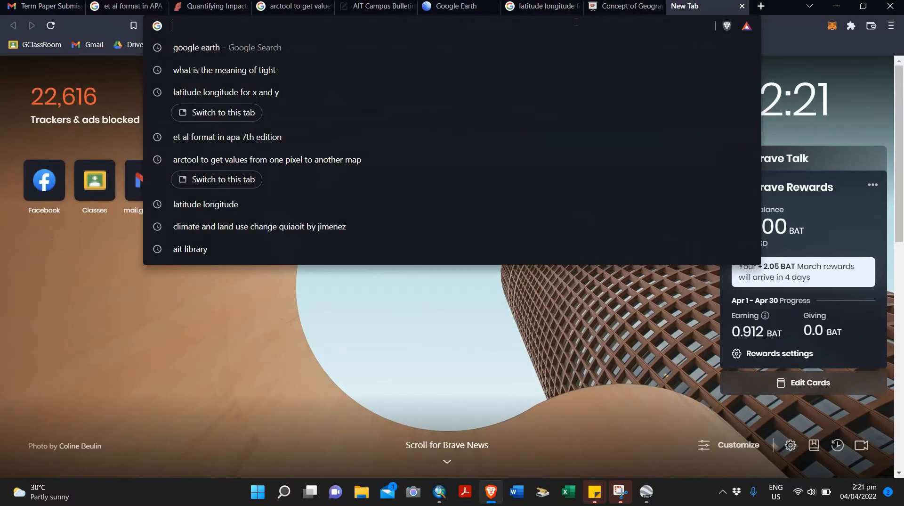
type("google ea")
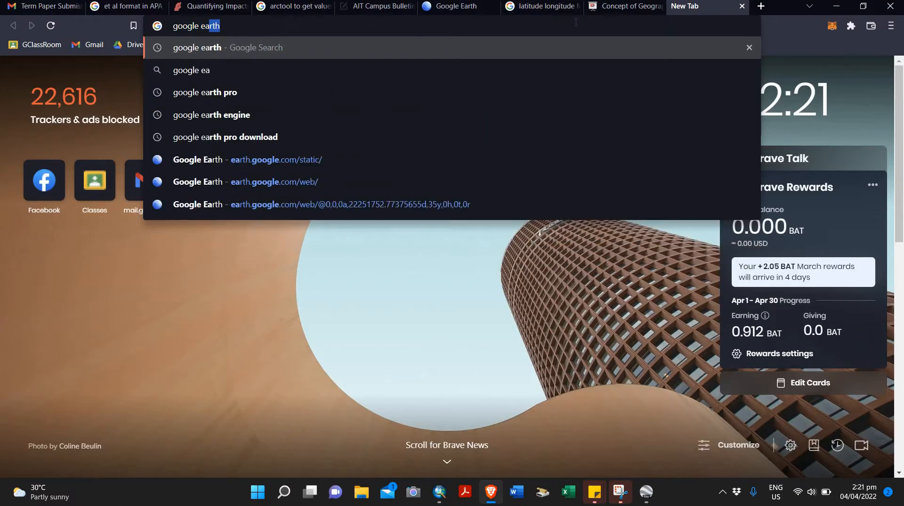
type("rth pro")
key("Return")
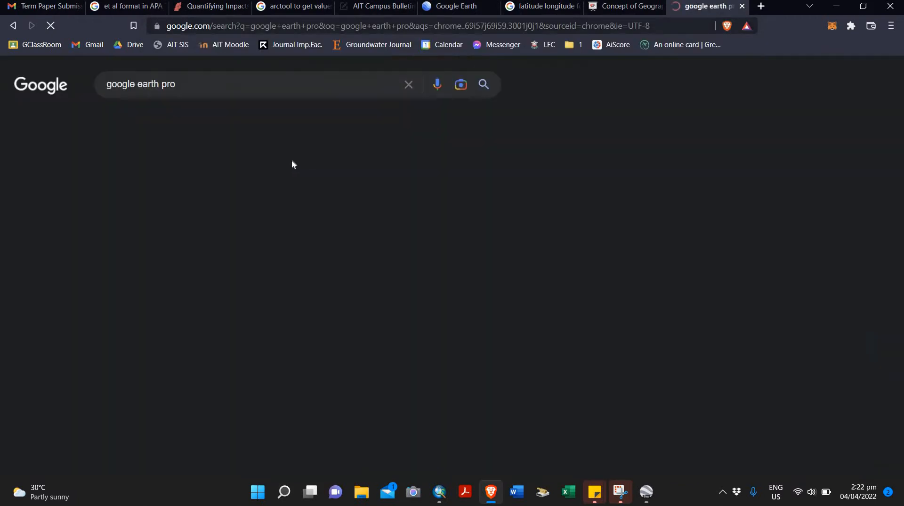
left_click(239, 185)
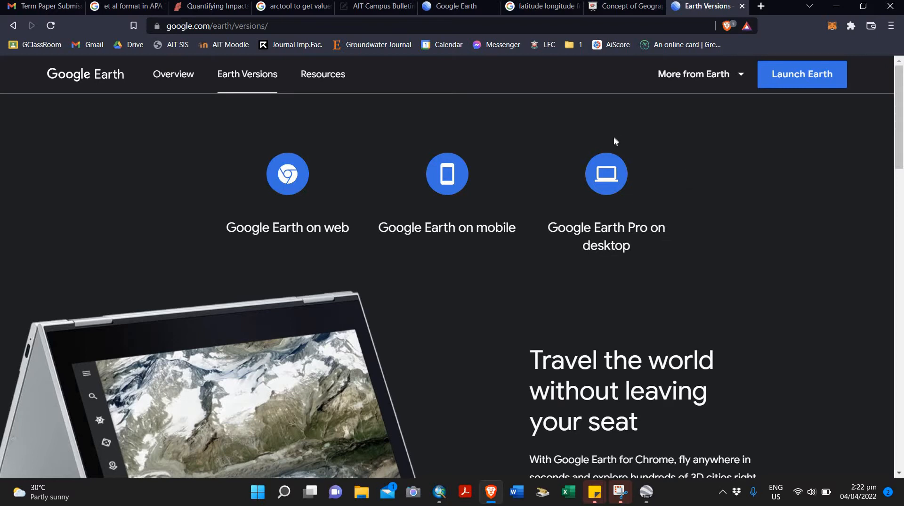
Open the download terms for Google Earth Pro on desktop and read through the terms of service
left_click(606, 178)
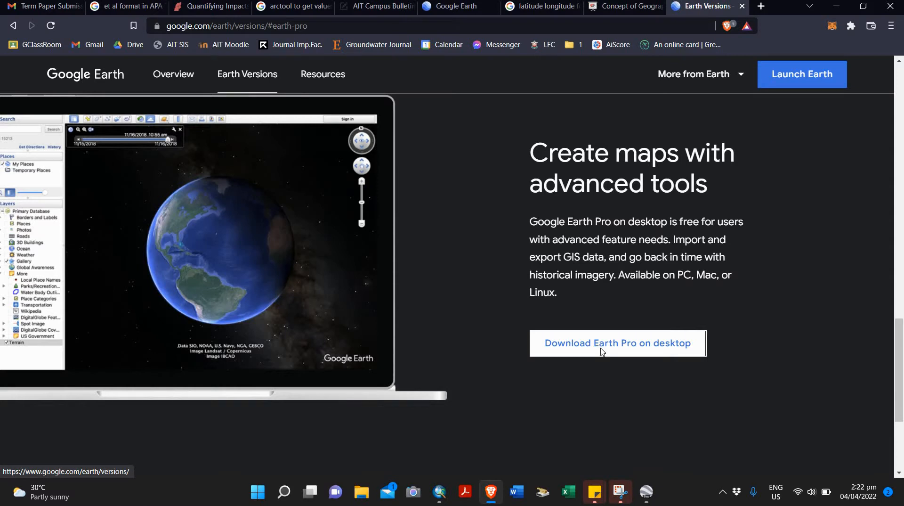
left_click(601, 351)
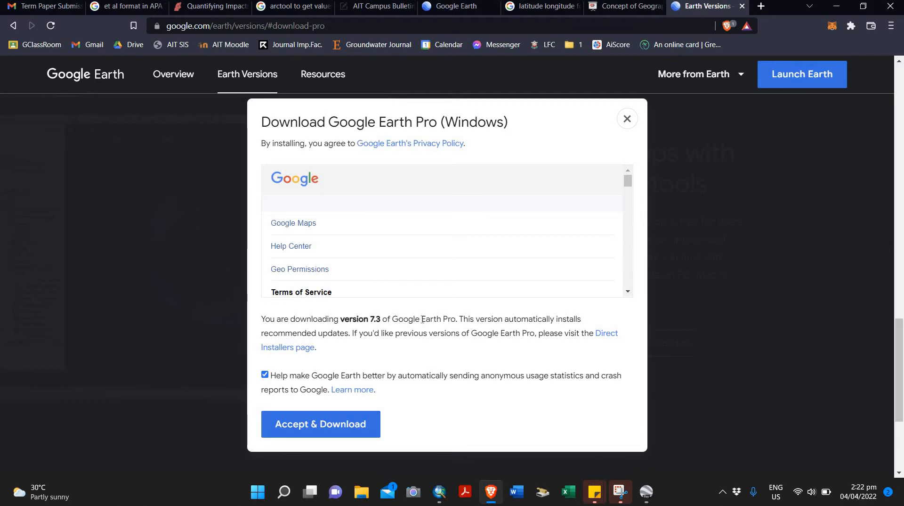
scroll(519, 244, "down", 5)
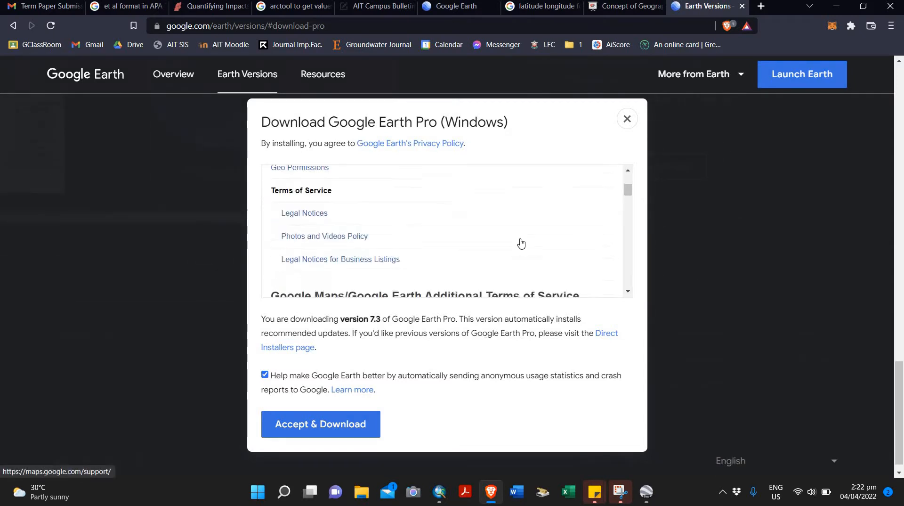
scroll(521, 244, "down", 10)
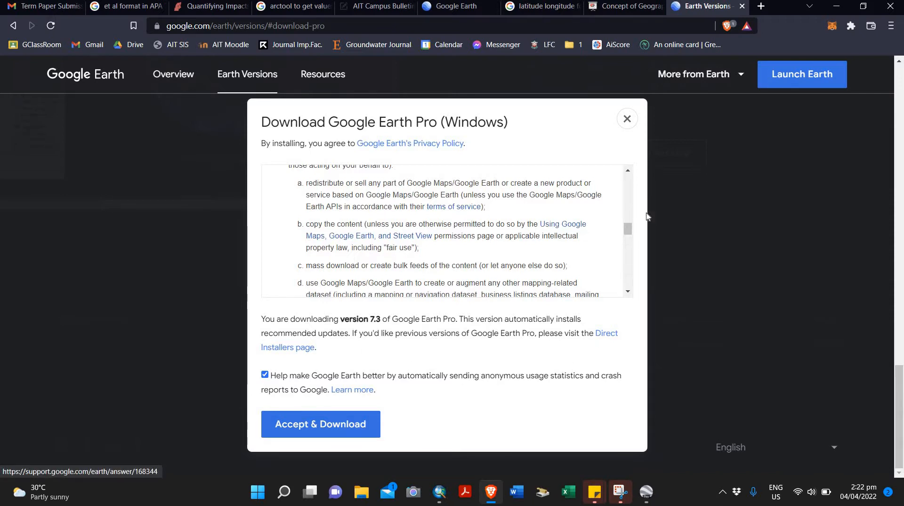
Open the Direct Installers page in a new tab and expand its list of Google Earth Pro direct installers
right_click(601, 335)
left_click(626, 209)
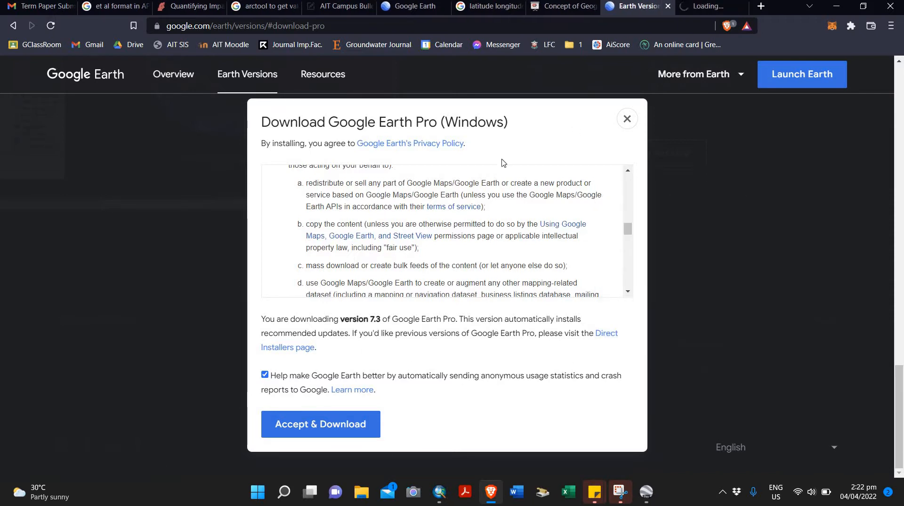
key("ctrl+Tab")
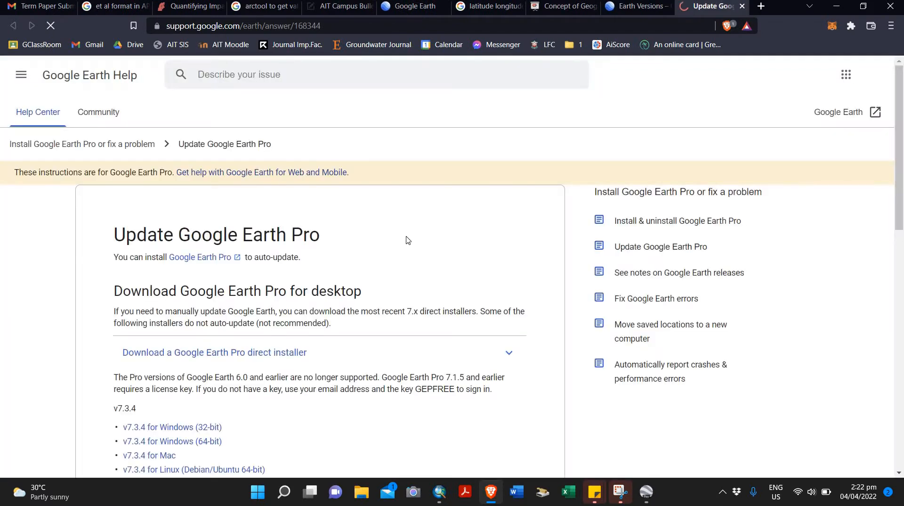
scroll(311, 255, "down", 2)
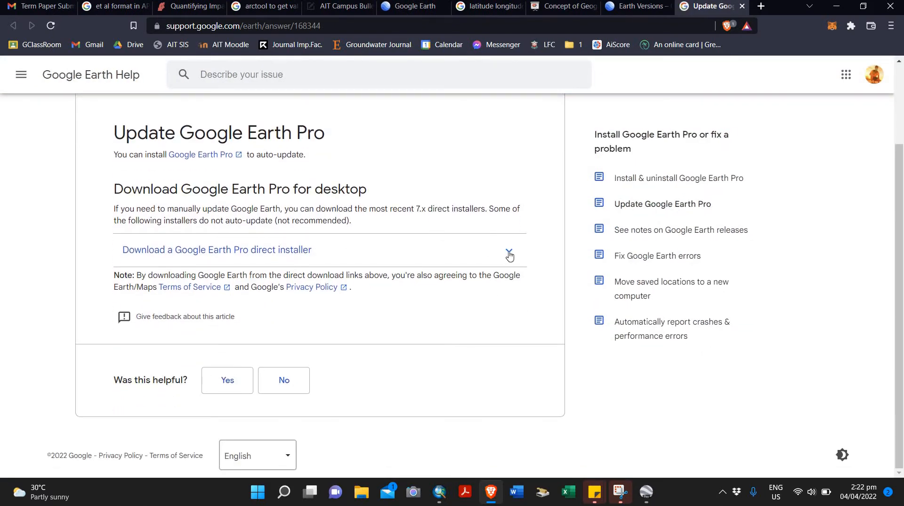
left_click(330, 250)
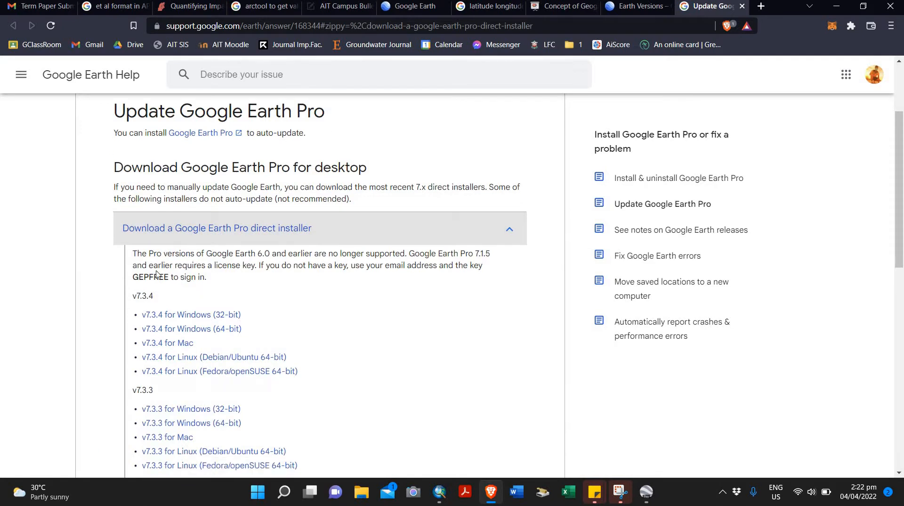
scroll(254, 302, "down", 1)
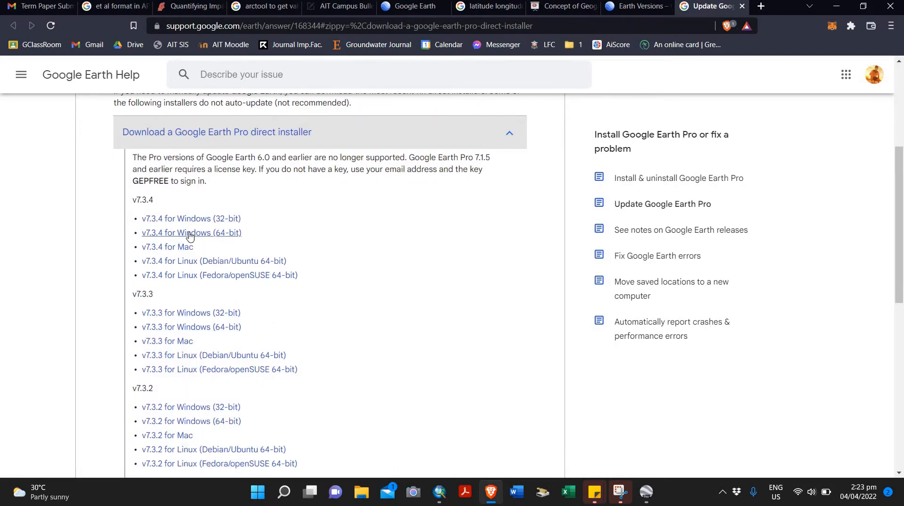
Dismiss the Google Earth Pro download dialog on the Earth Versions page and leave the browser for Google Earth Pro
left_click(629, 7)
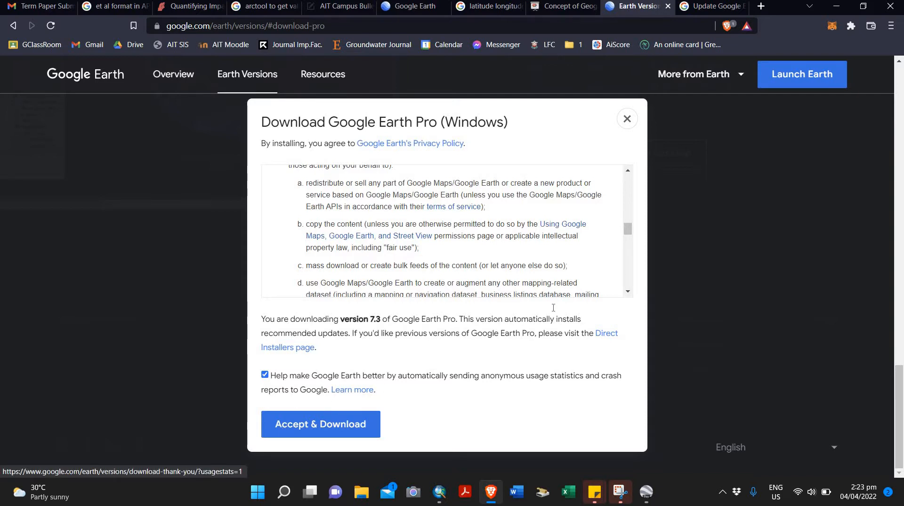
left_click(627, 119)
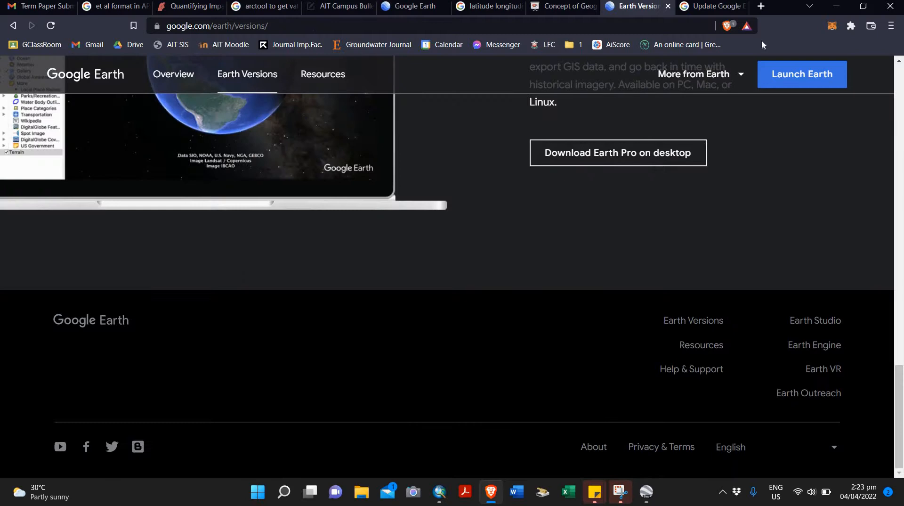
left_click(837, 6)
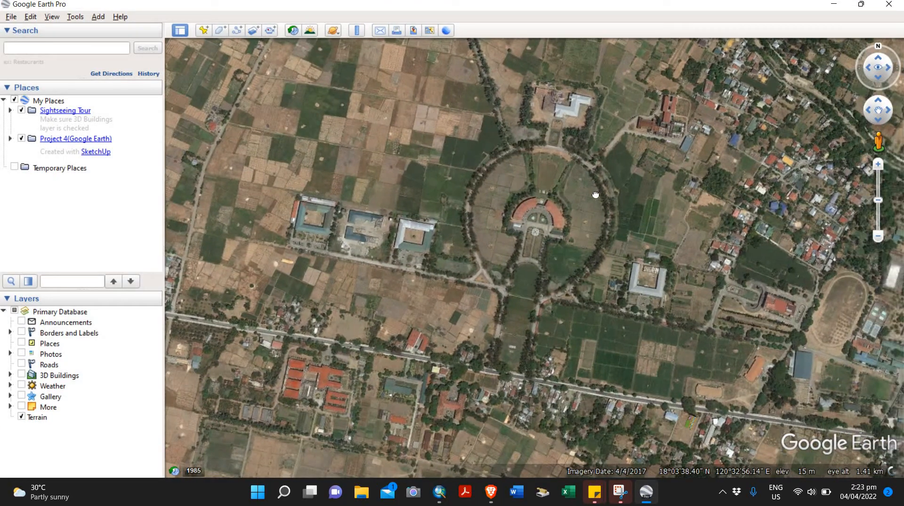
scroll(595, 195, "down", 5)
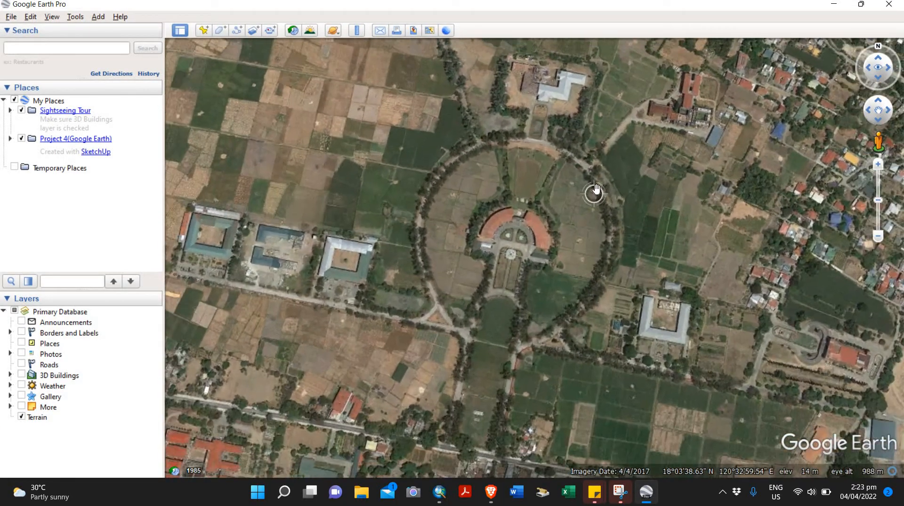
scroll(589, 198, "down", 5)
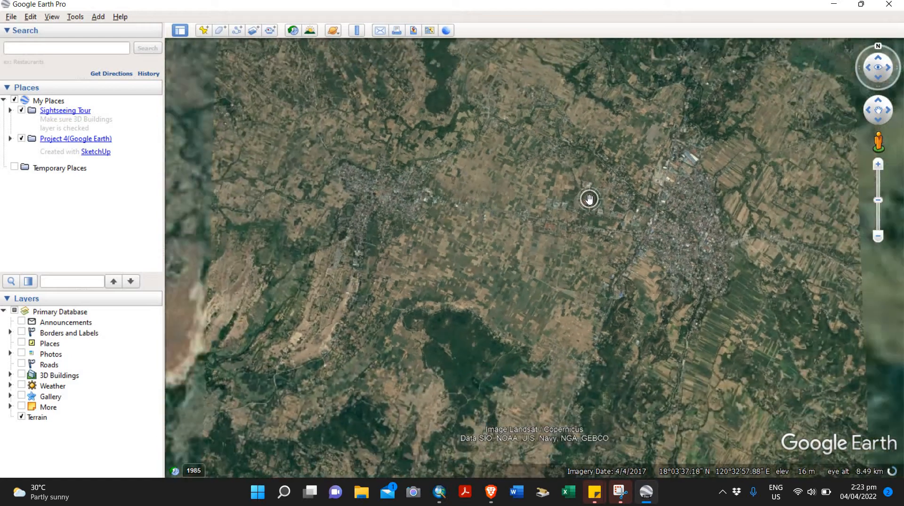
scroll(589, 199, "down", 5)
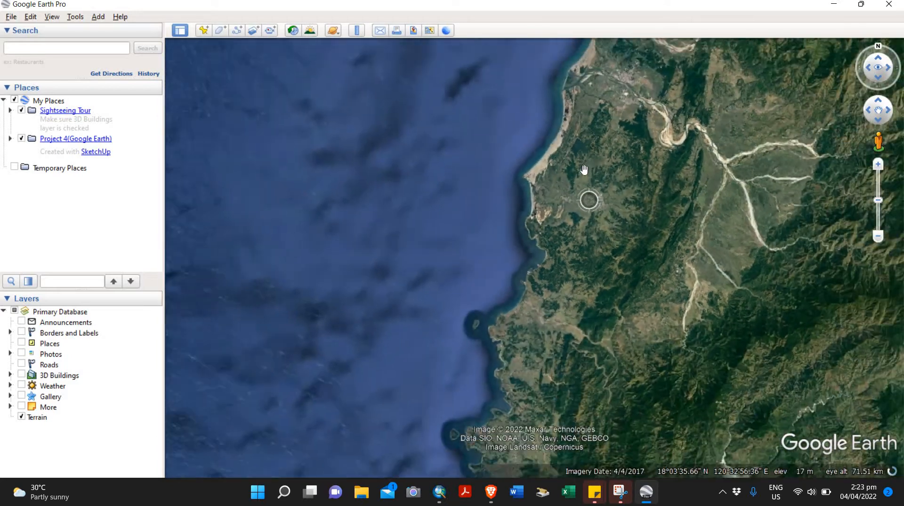
scroll(586, 171, "down", 5)
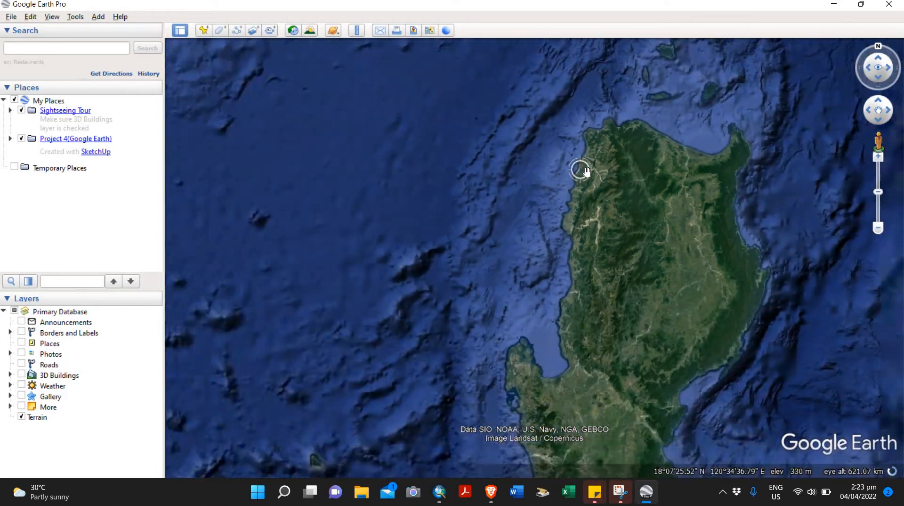
scroll(586, 171, "down", 4)
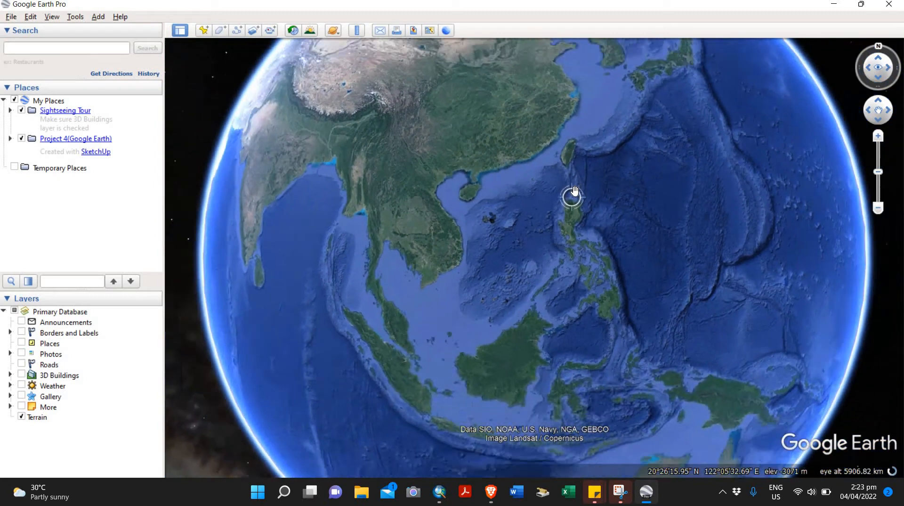
Restart Google Earth Pro and dismiss the start-up tips
left_click(889, 3)
key("super")
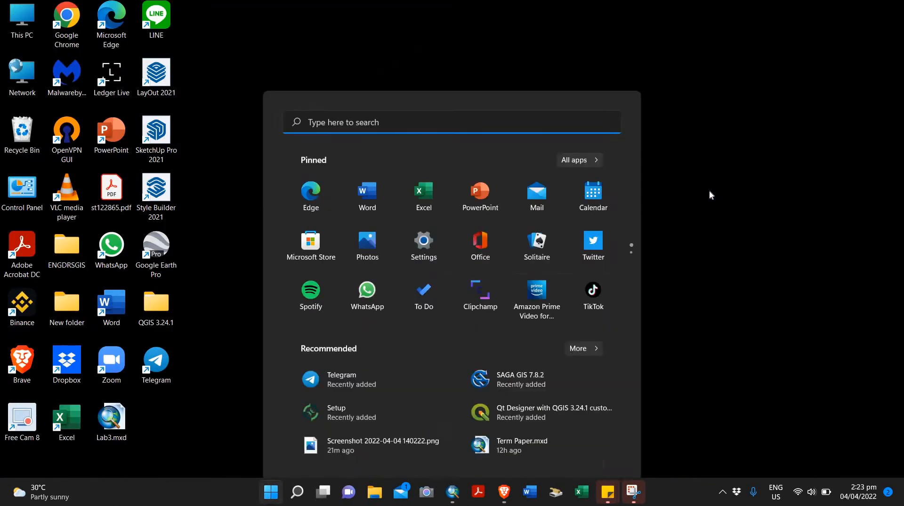
type("google")
left_click(373, 171)
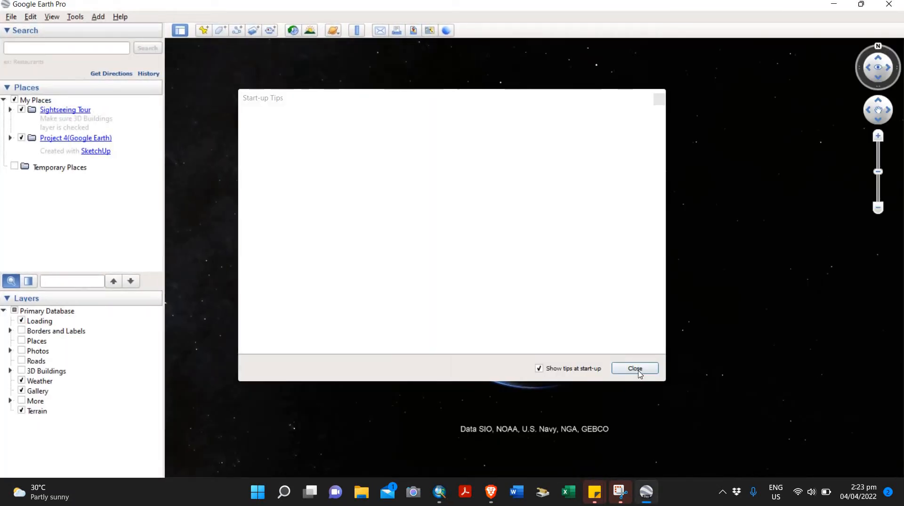
left_click(640, 372)
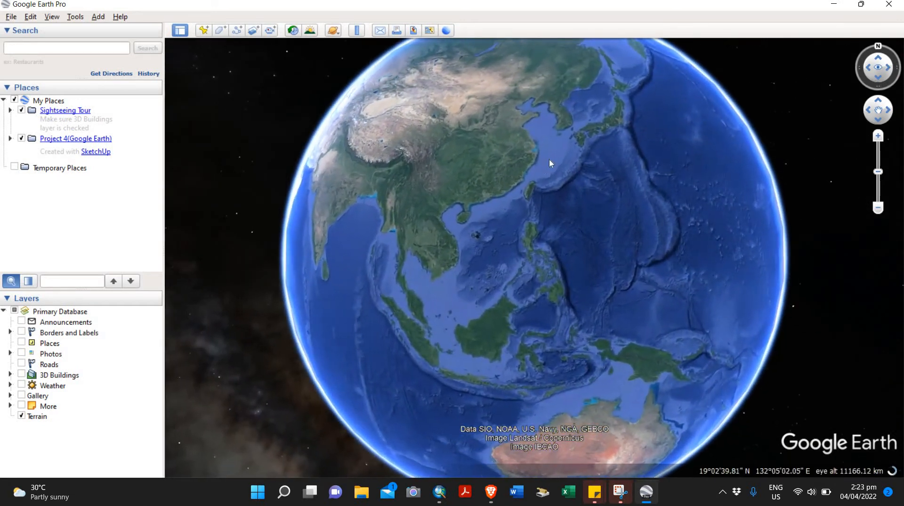
left_click(104, 50)
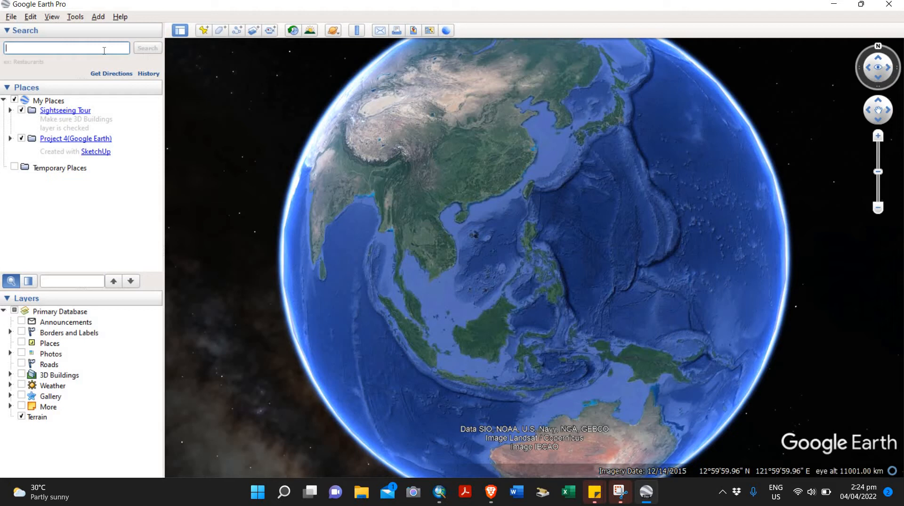
type("Alt")
key("BackSpace")
key("BackSpace")
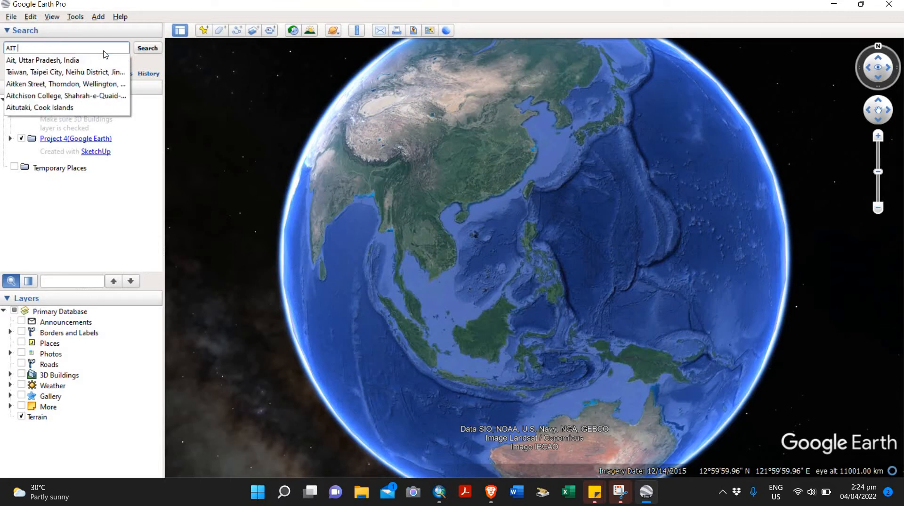
type("Thailand")
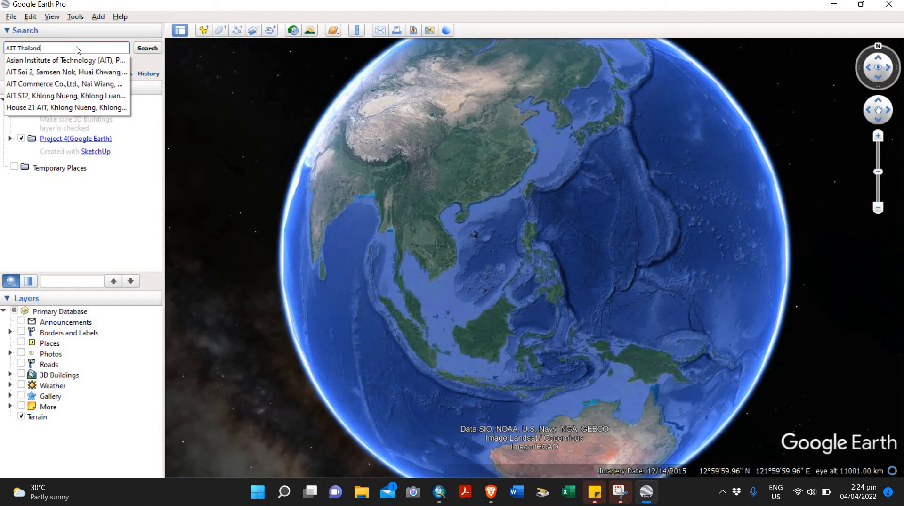
Search for the suggested Mariano Marcos State University Main Campus, City of Batac, Ilocos Norte, and show the circular road west of its marker
triple_click(10, 45)
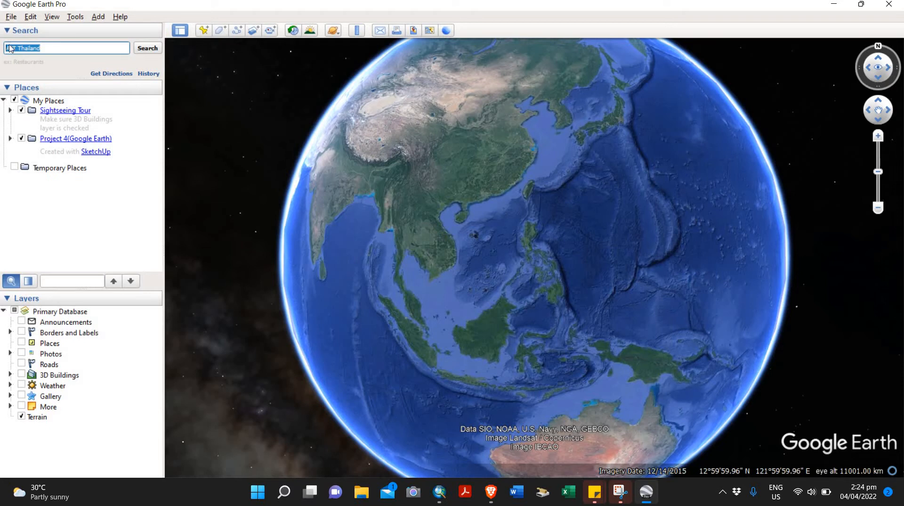
type("m")
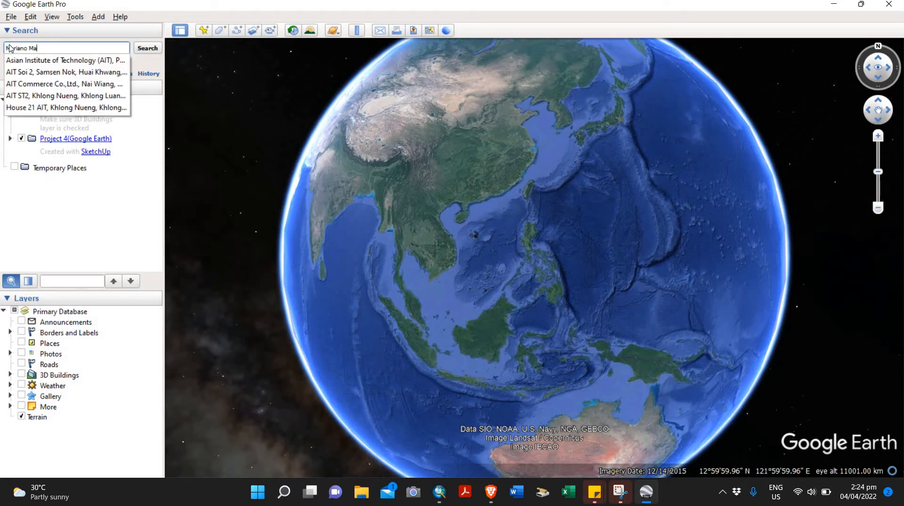
type("ariano Marcos State Universi")
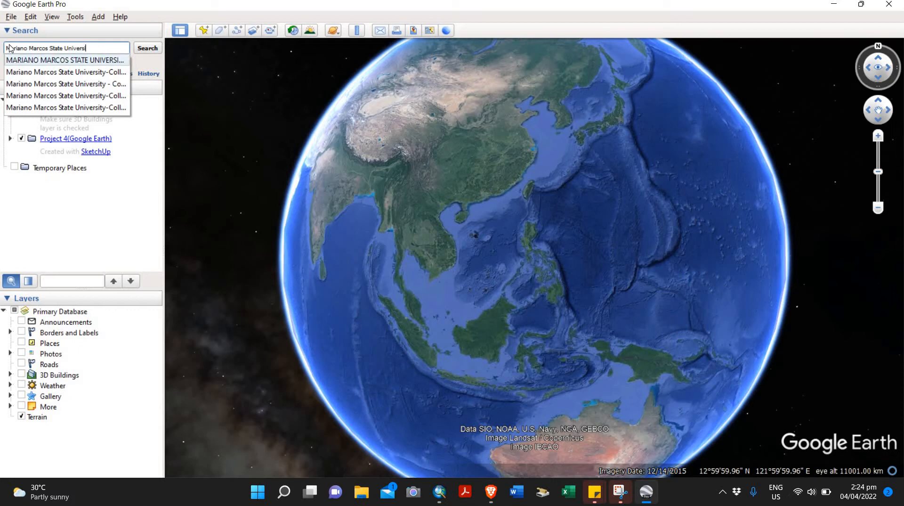
left_click(70, 60)
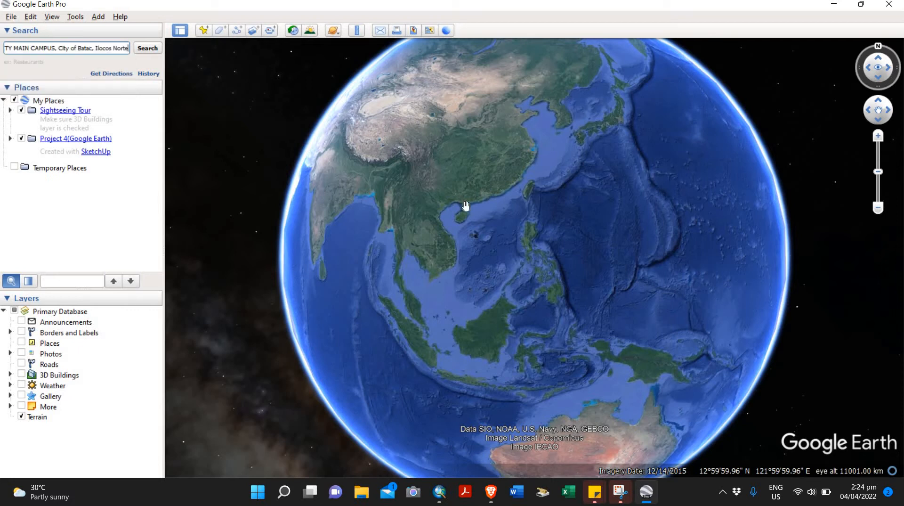
left_click(148, 48)
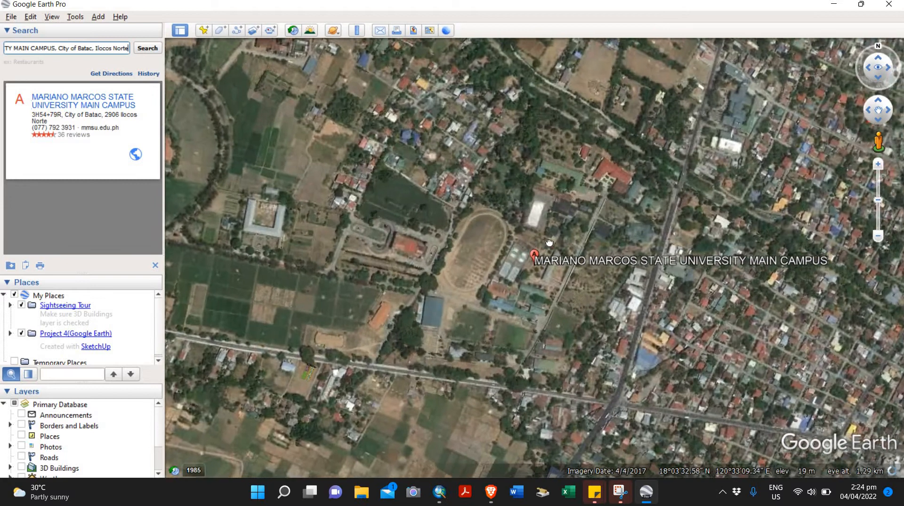
left_click_drag(207, 169, 419, 198)
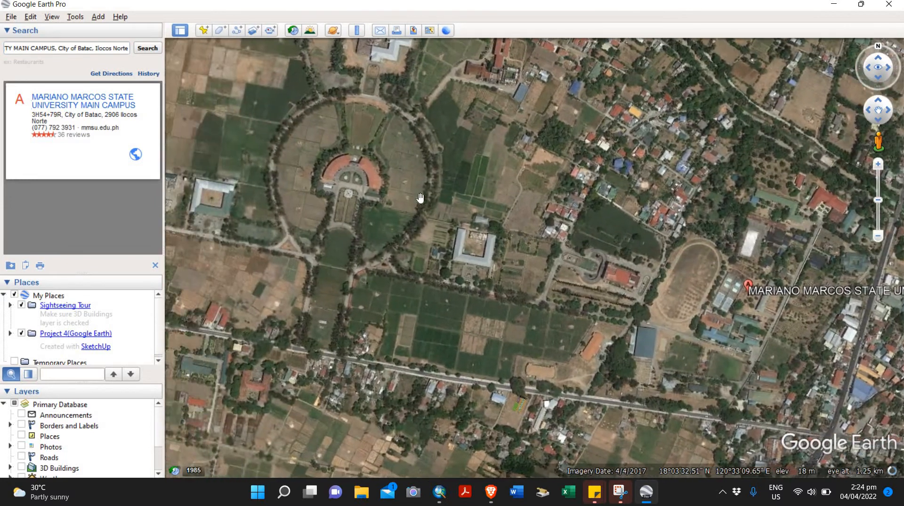
scroll(471, 230, "down", 2)
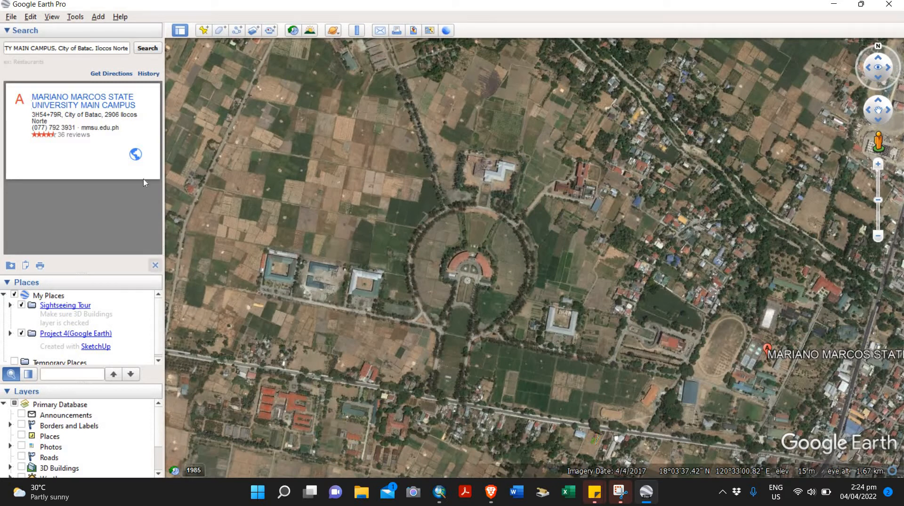
Clear the campus search results and shift the map so the circular road sits near the centre of the view
left_click(155, 266)
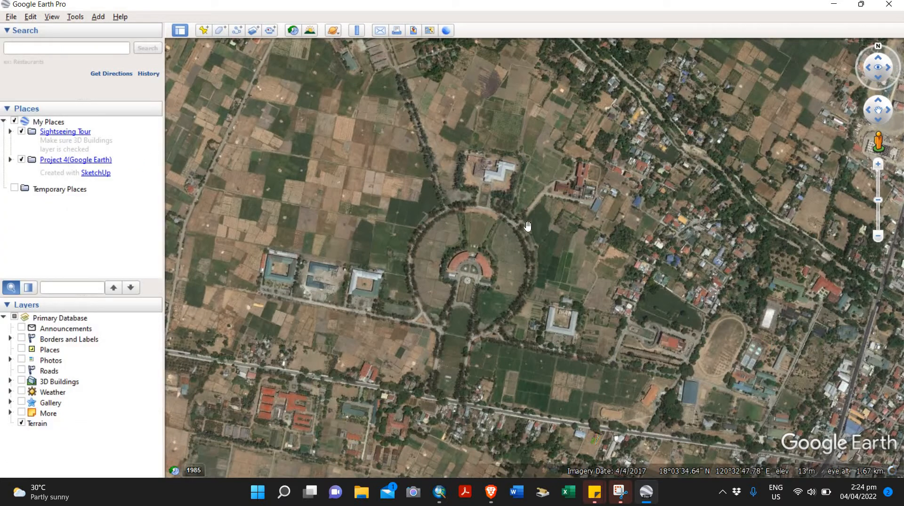
left_click_drag(554, 243, 578, 261)
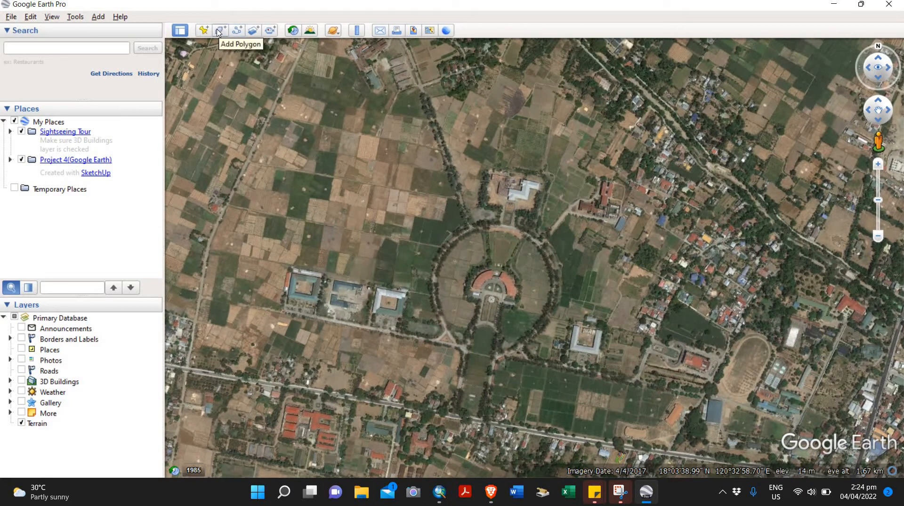
left_click(218, 32)
mouse_move(386, 122)
left_mouse_down()
mouse_move(389, 244)
mouse_move(508, 254)
mouse_move(560, 135)
mouse_move(467, 66)
mouse_move(346, 66)
left_mouse_up()
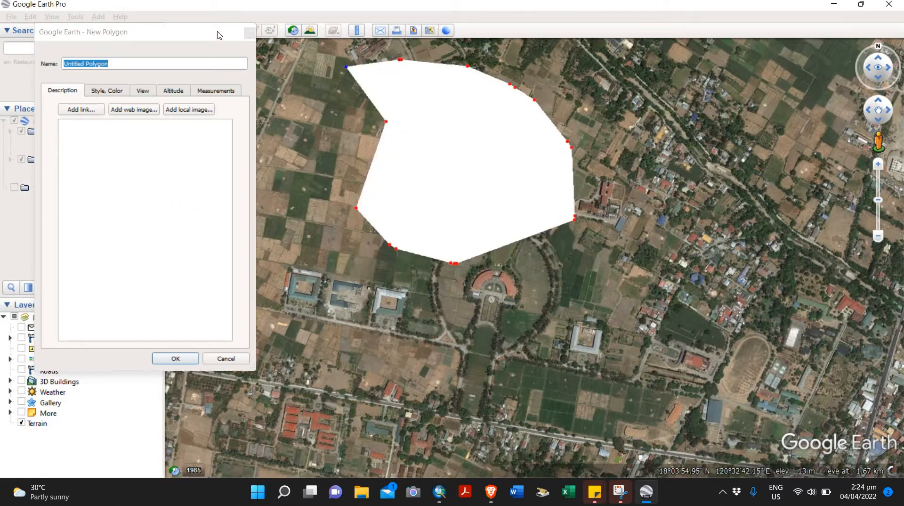
left_click(250, 33)
left_click(236, 31)
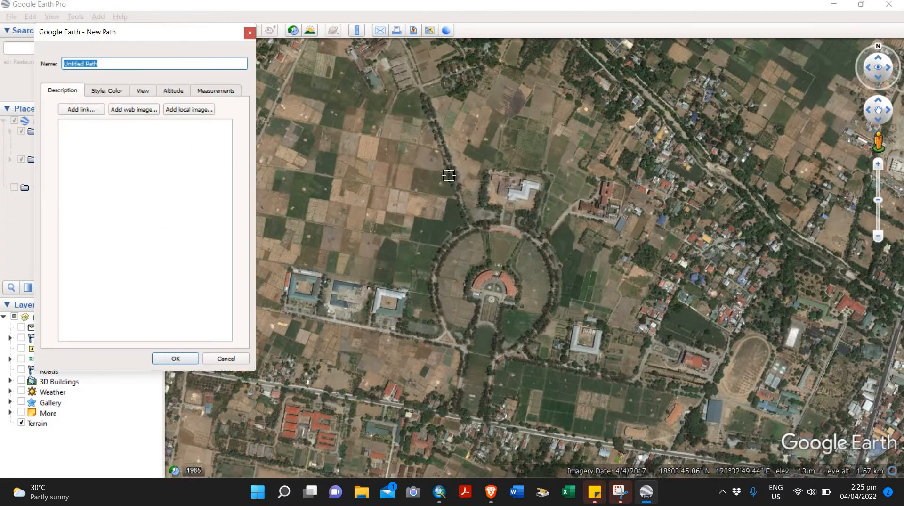
left_click(441, 143)
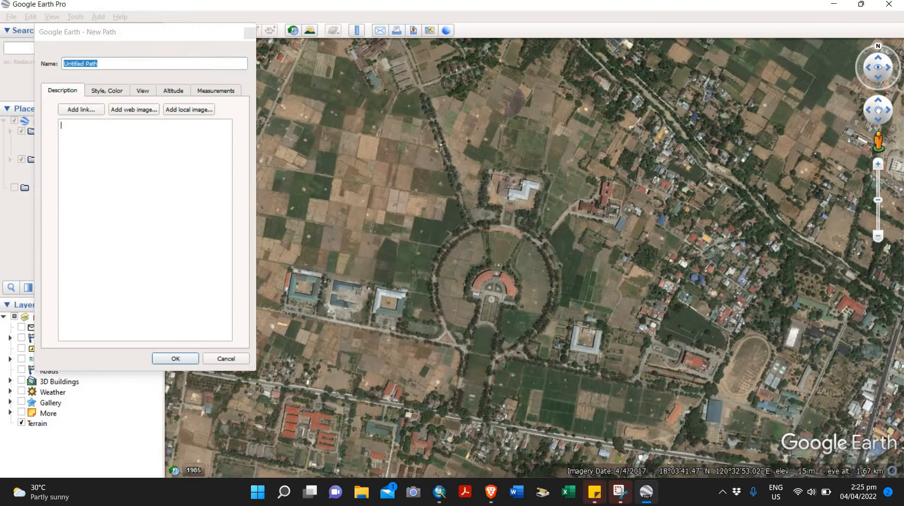
left_click(250, 32)
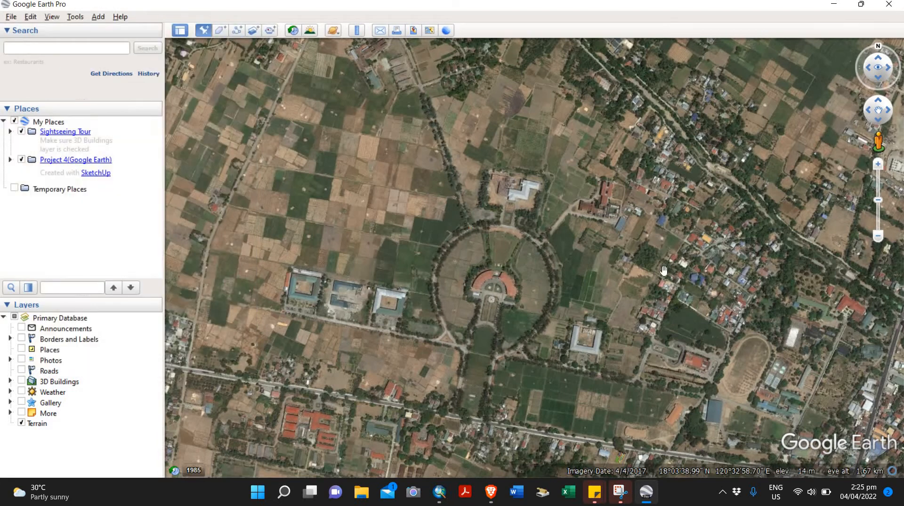
left_click(203, 30)
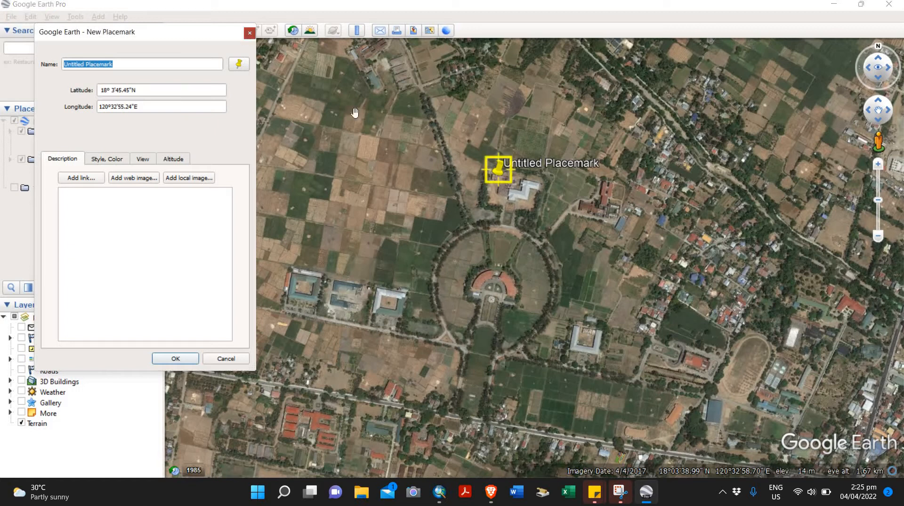
left_click(248, 33)
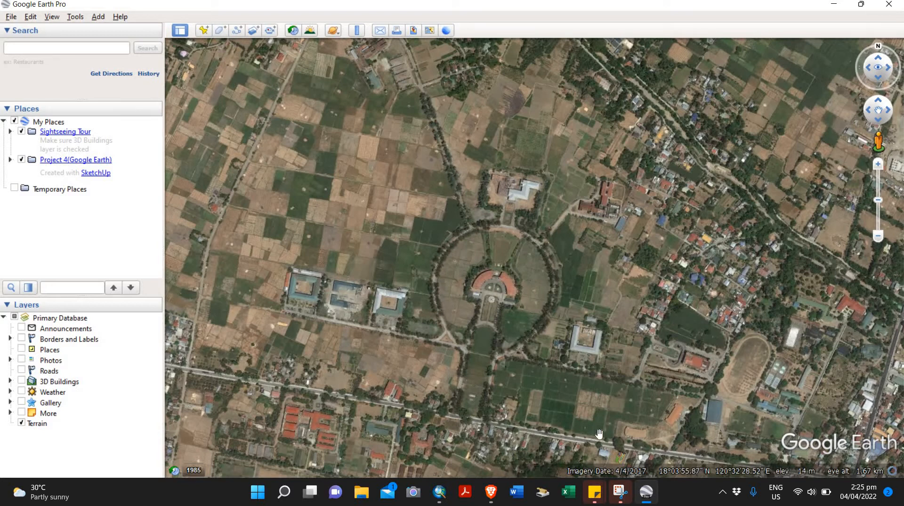
Open Snipping Tool and capture a rectangular snip of the campus imagery, covering most of the map view
key("super")
type("s")
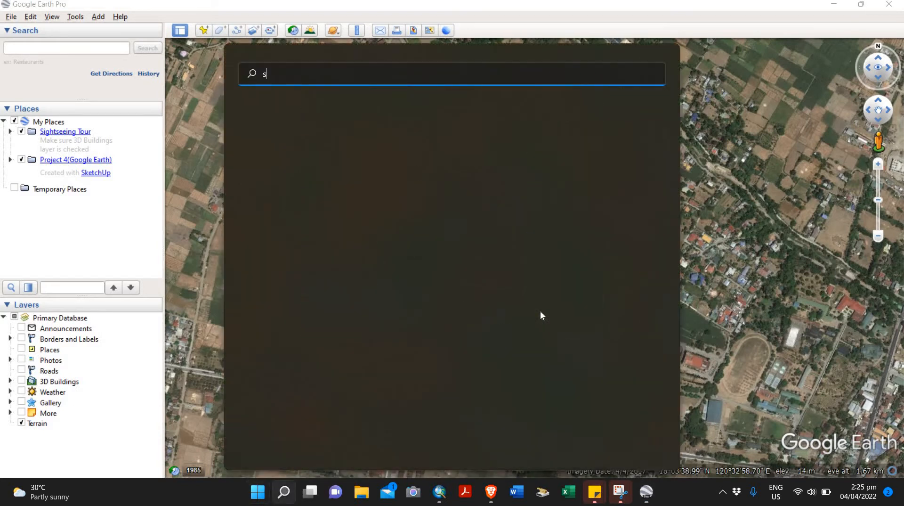
type("nipping")
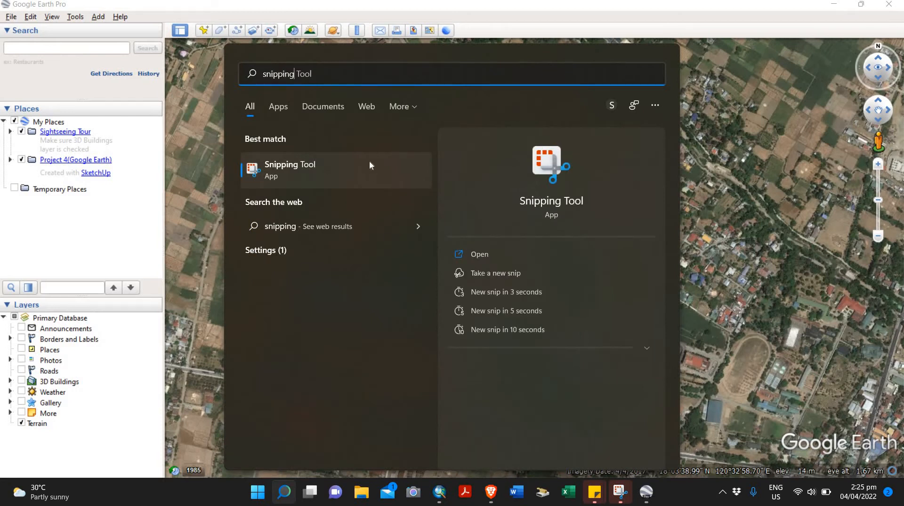
left_click(379, 165)
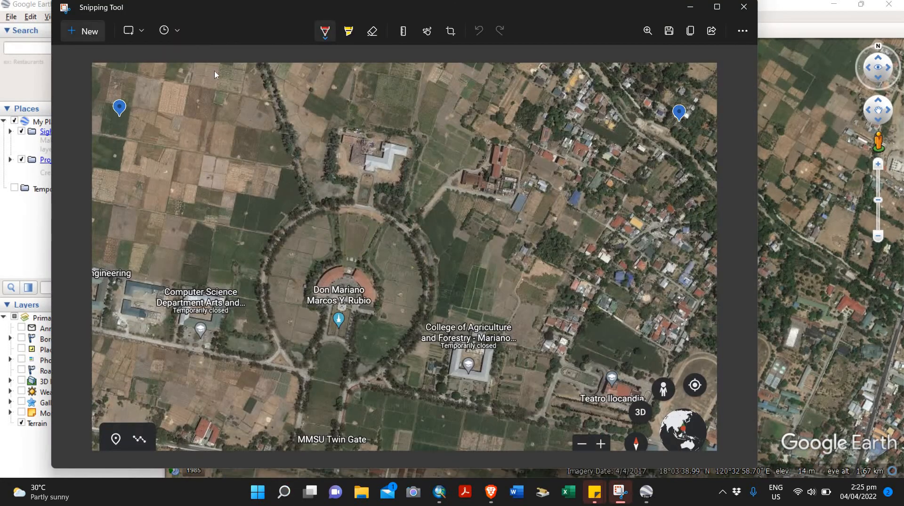
left_click(83, 31)
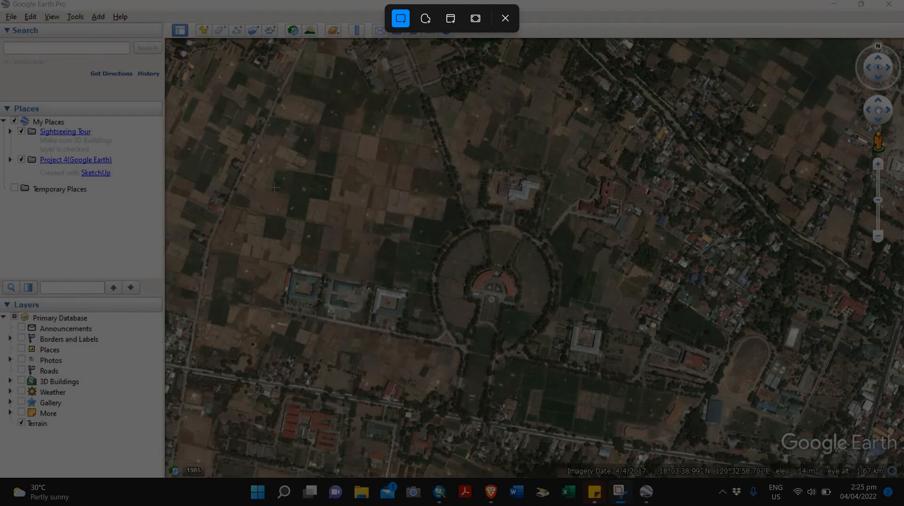
left_click_drag(193, 44, 865, 431)
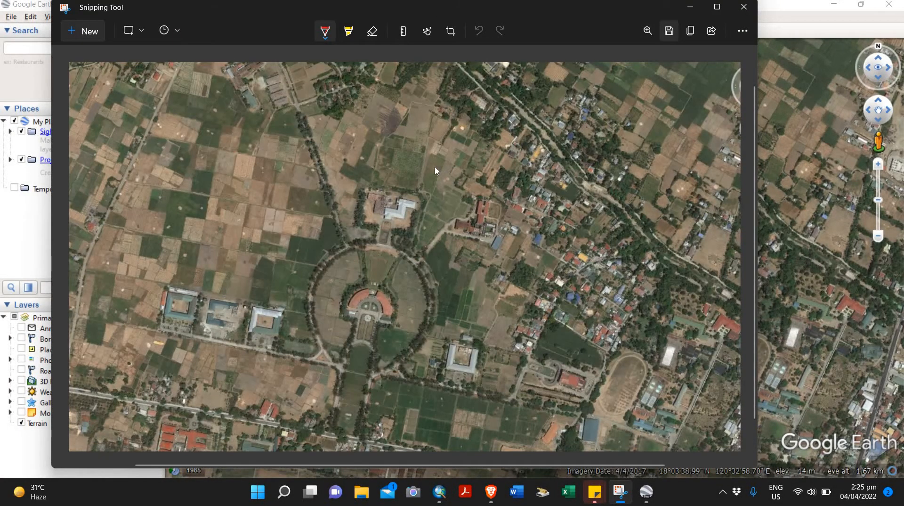
Save the snip as MMSU in PNG format in a new GeoRef_Tutorial folder on drive D, and minimize Snipping Tool
key("ctrl+s")
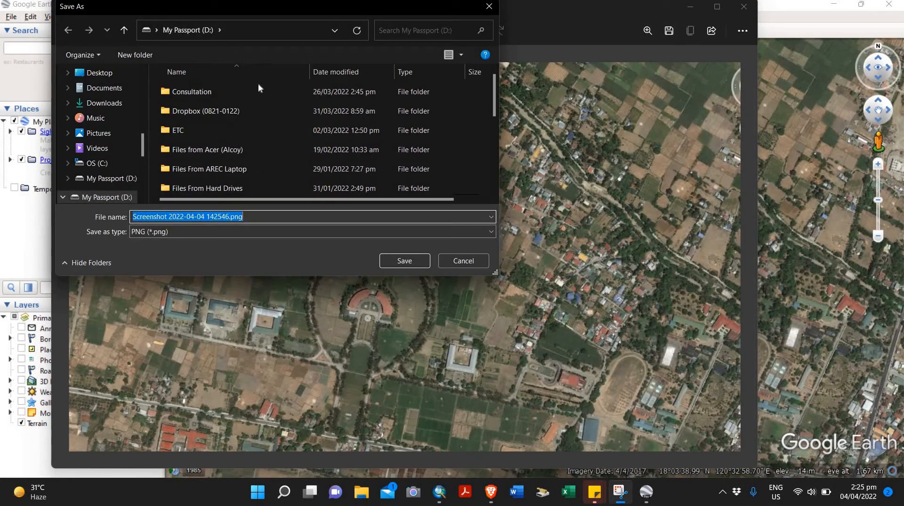
left_click(292, 120)
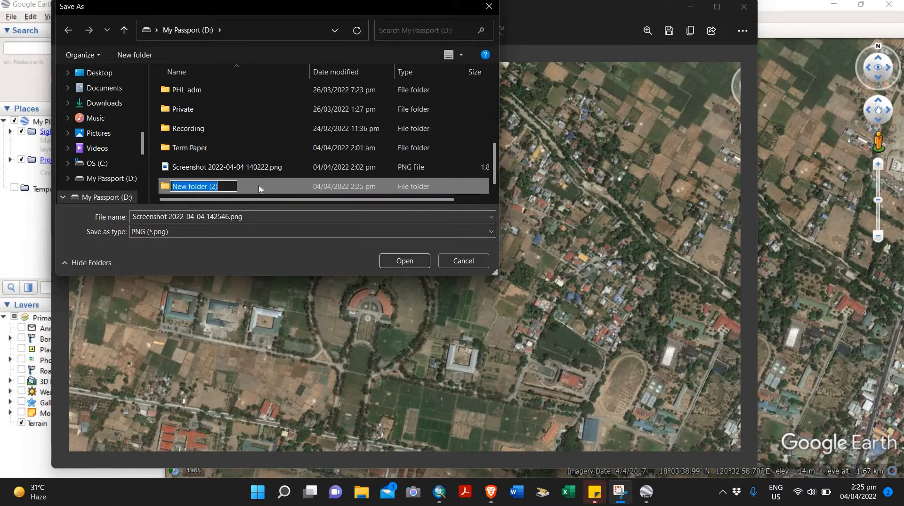
type("T")
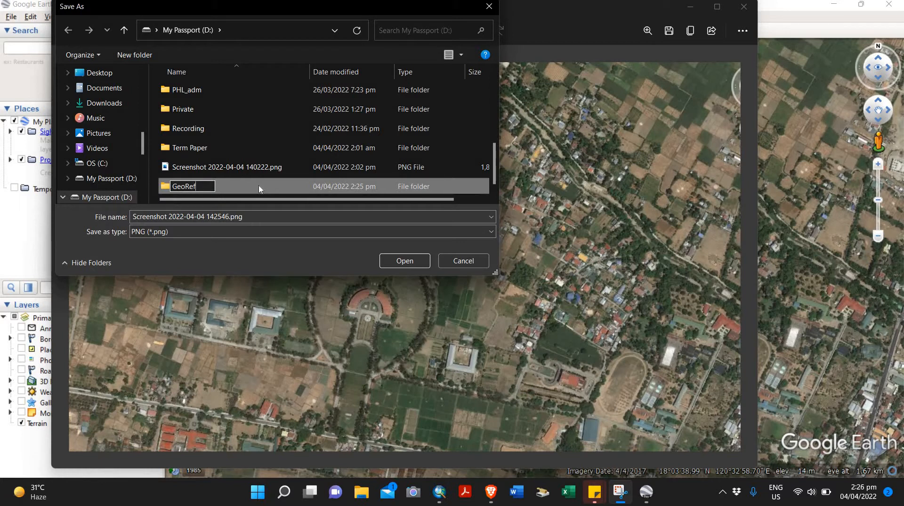
type("eoRef_Tutorial")
key("Return")
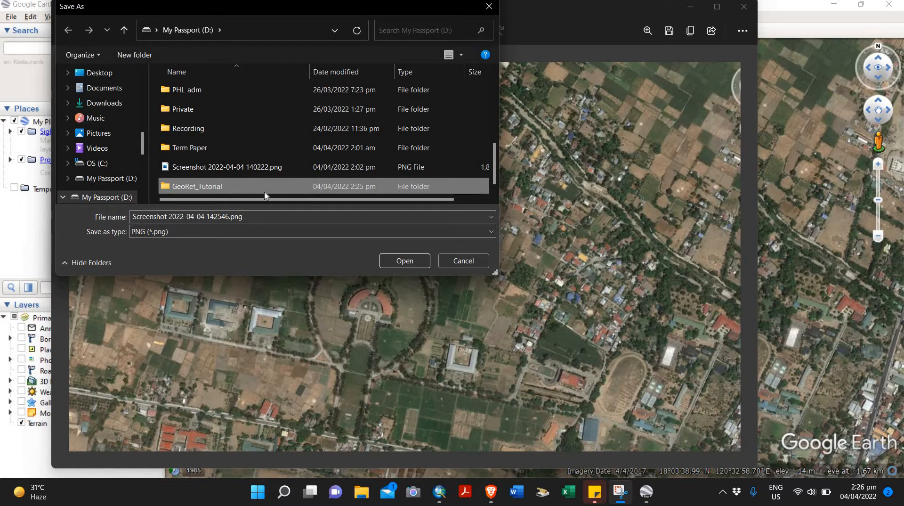
key("Return")
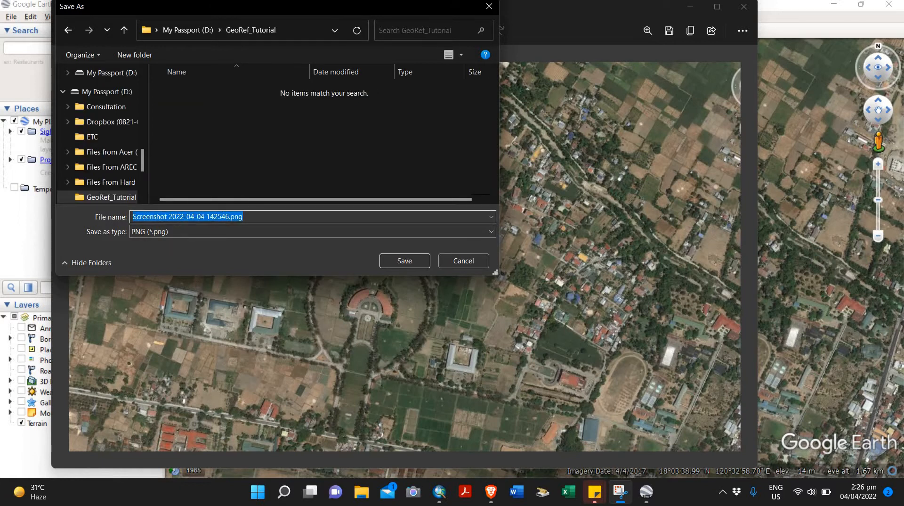
type("MMSU")
key("Return")
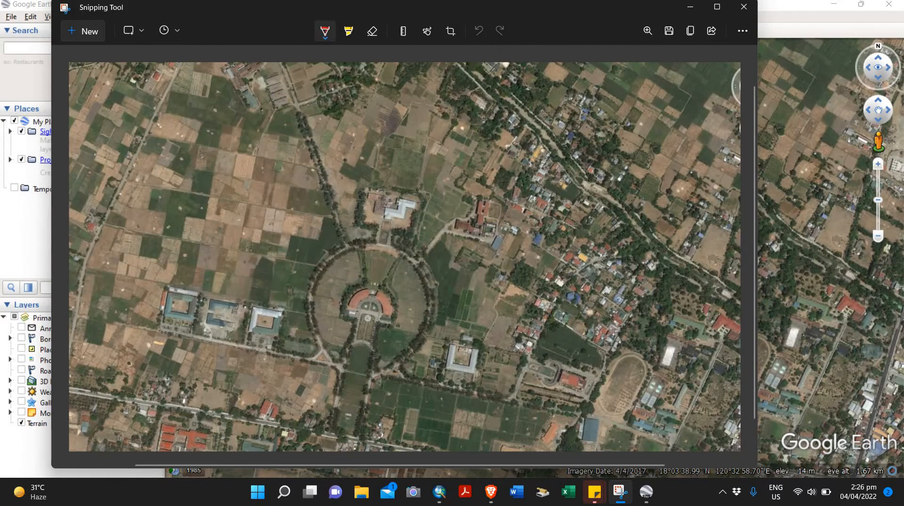
left_click(691, 6)
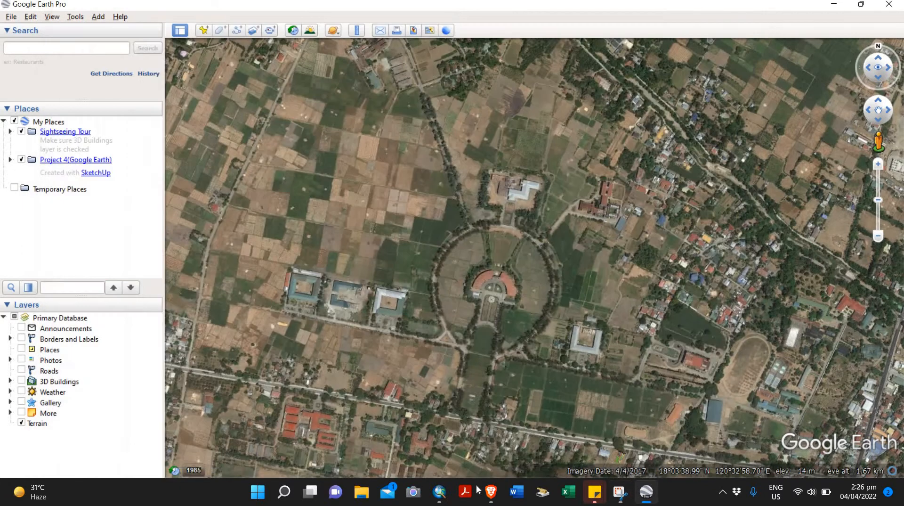
Switch to ArcMap and set the Layers data frame's coordinate system to the World geographic system WGS 1984
left_click(439, 492)
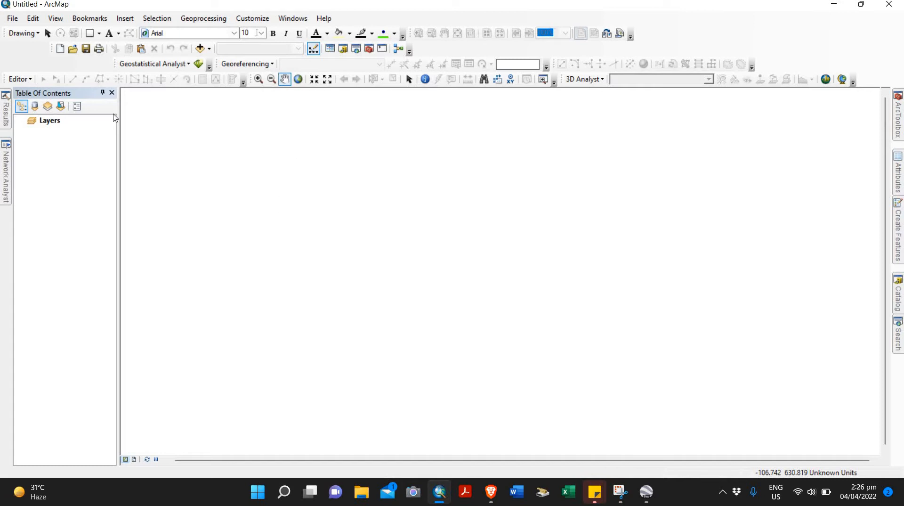
right_click(59, 121)
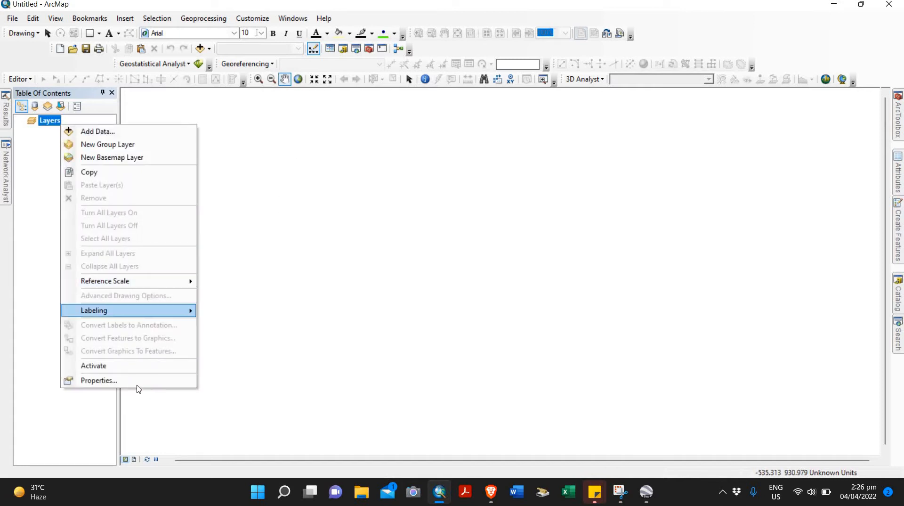
left_click(136, 380)
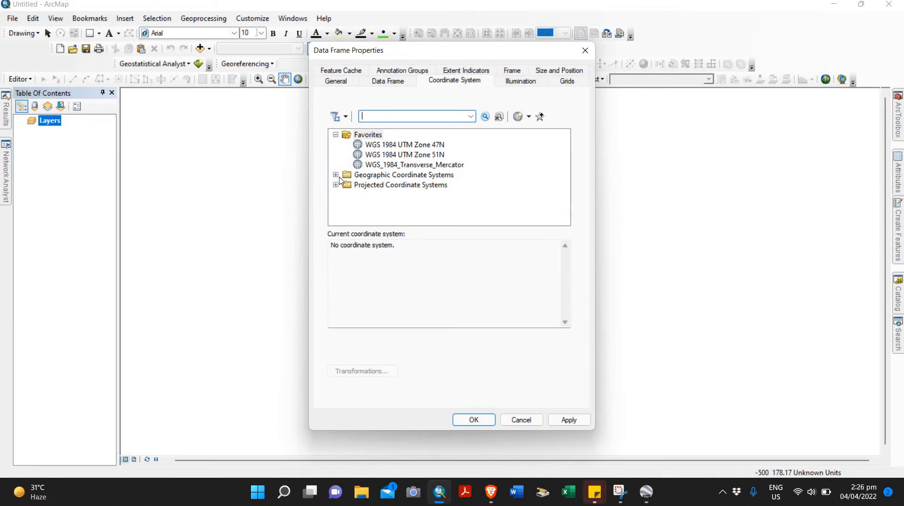
double_click(369, 176)
scroll(353, 206, "down", 3)
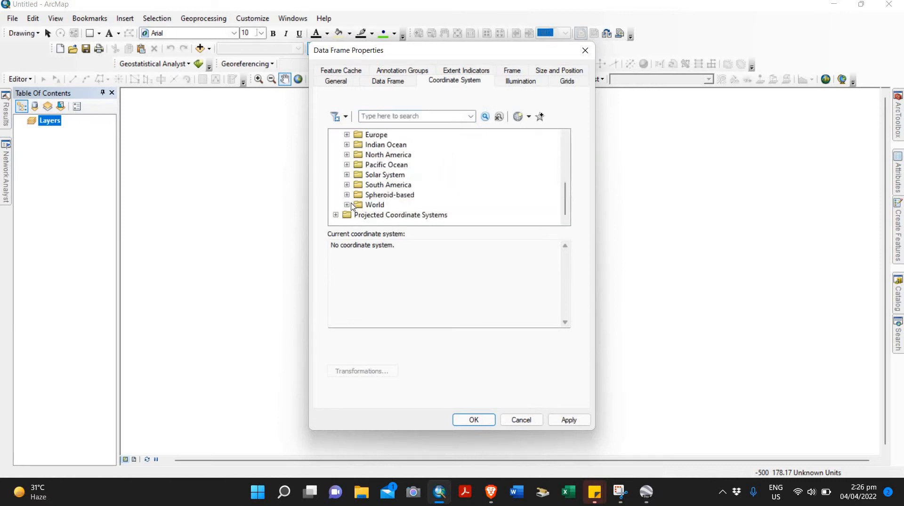
scroll(397, 177, "down", 5)
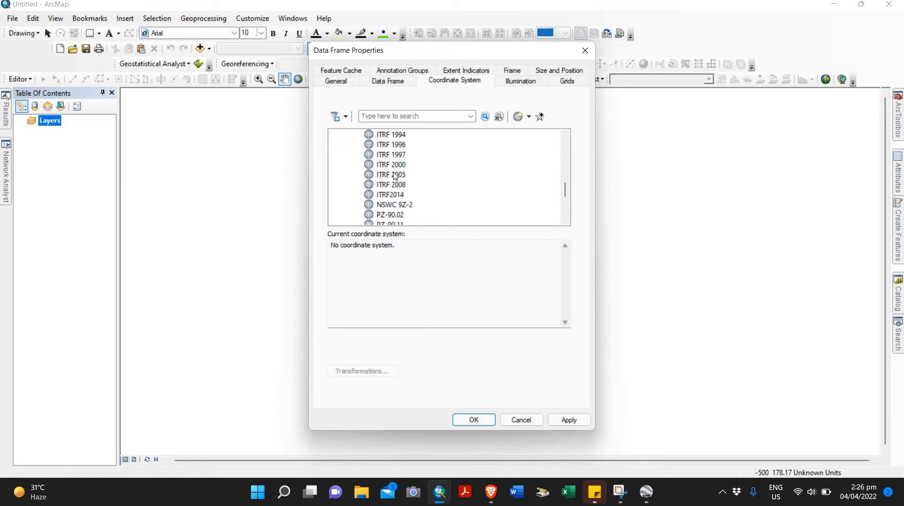
scroll(397, 180, "down", 1)
left_click(394, 176)
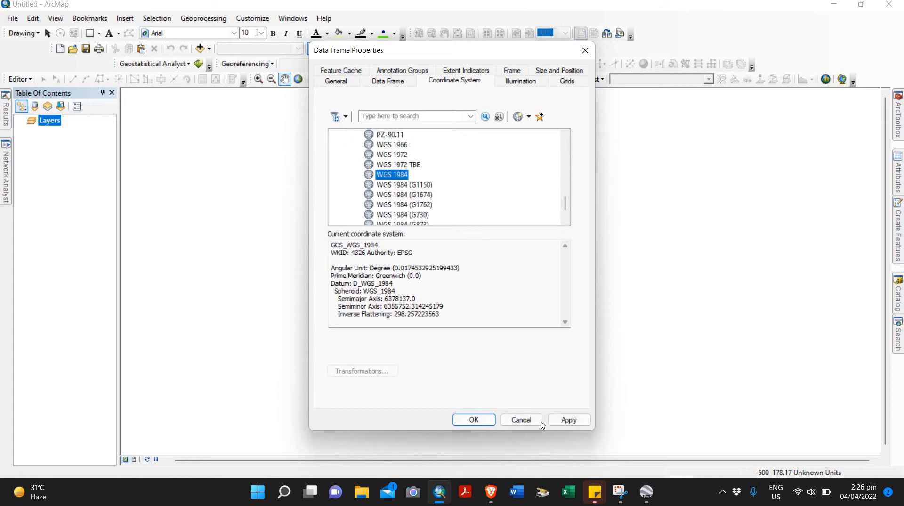
left_click(568, 421)
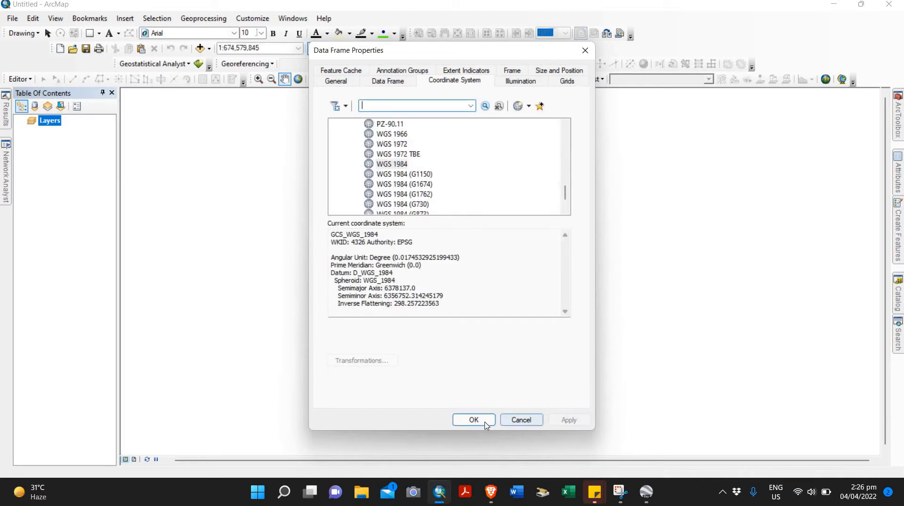
key("Return")
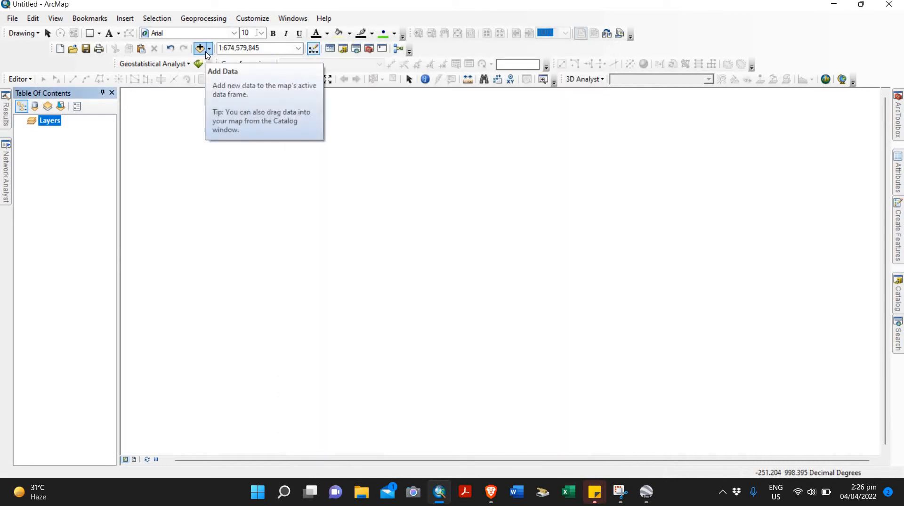
Add the MMSU.png image from the GeoRef_Tutorial folder on drive D to the map
left_click(200, 49)
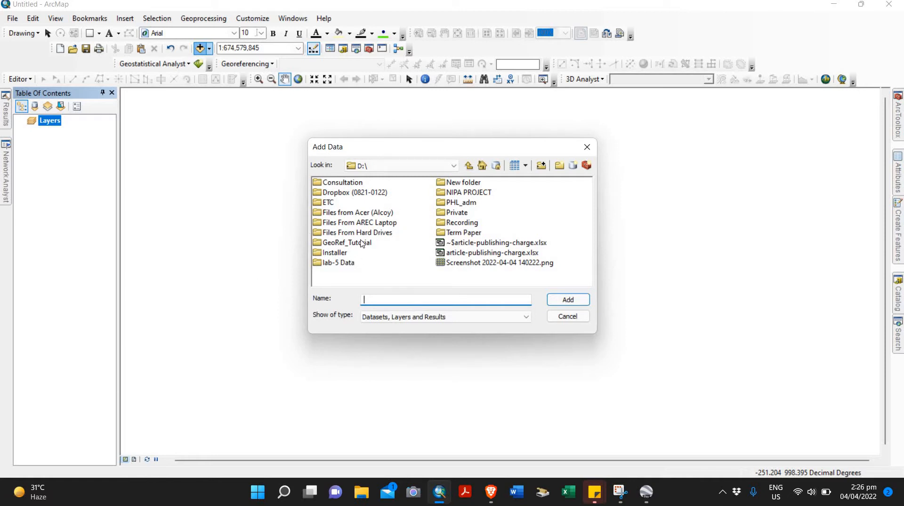
double_click(351, 243)
left_click(352, 184)
left_click(561, 298)
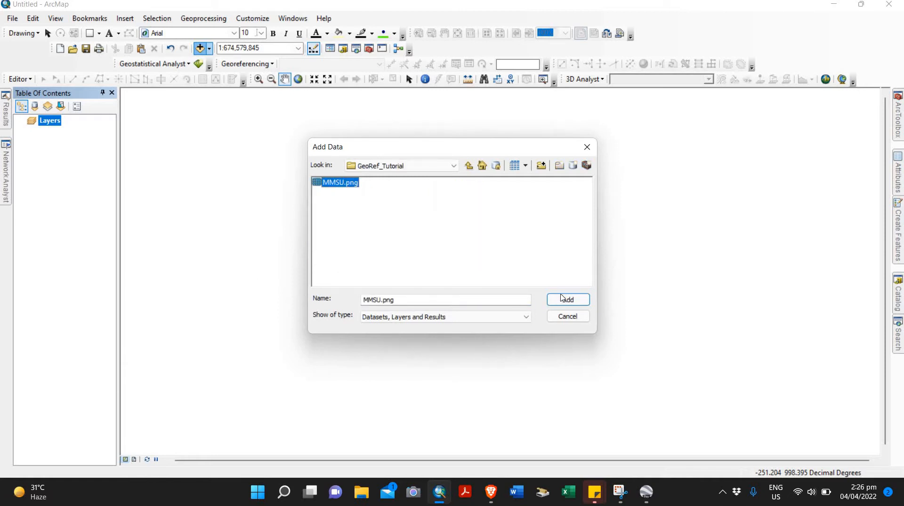
left_click(452, 225)
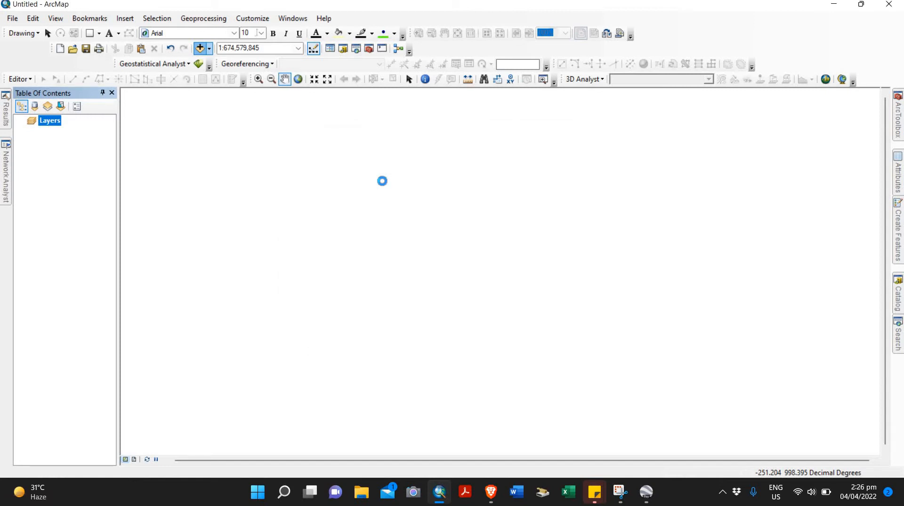
left_click(541, 297)
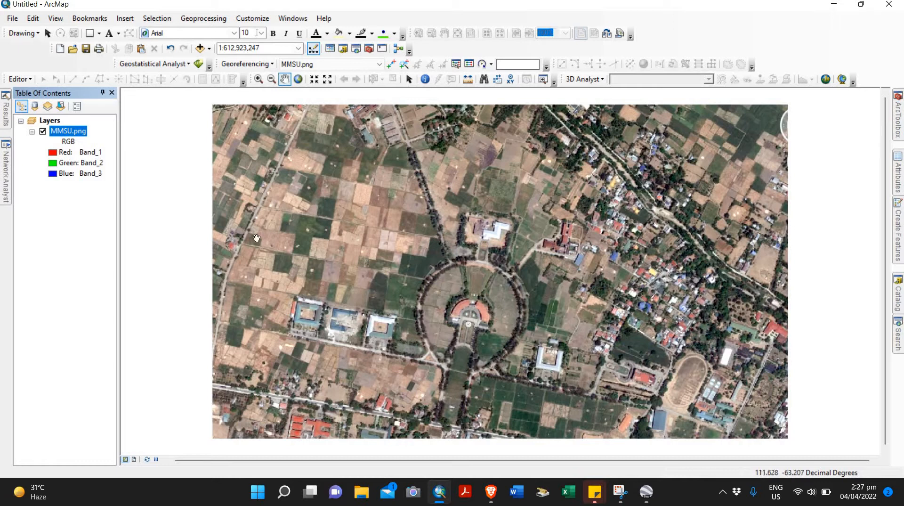
Zoom in on the three courtyard buildings in the MMSU image and hide the Georeferencing toolbar
scroll(291, 325, "up", 5)
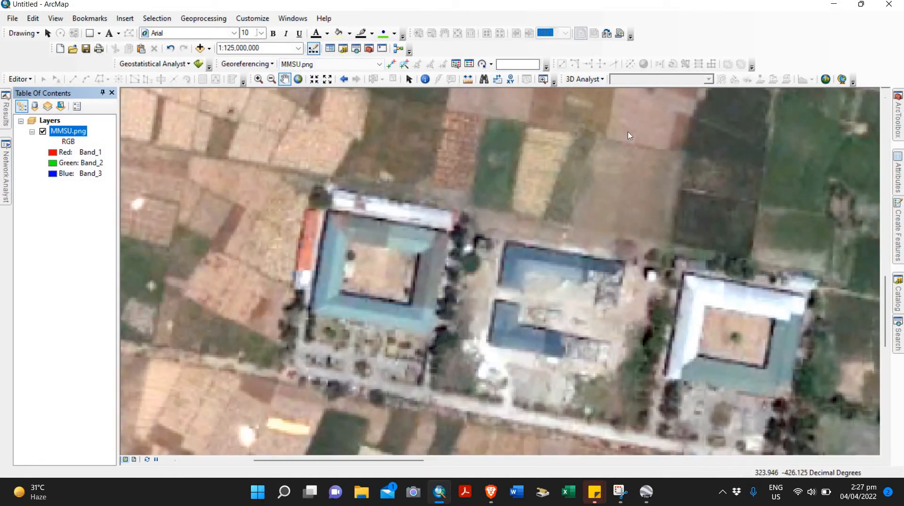
right_click(589, 48)
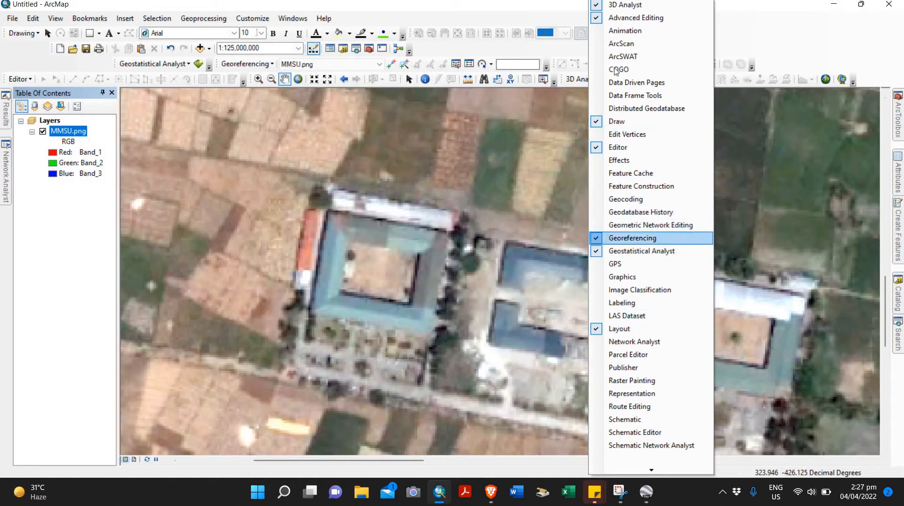
left_click(633, 238)
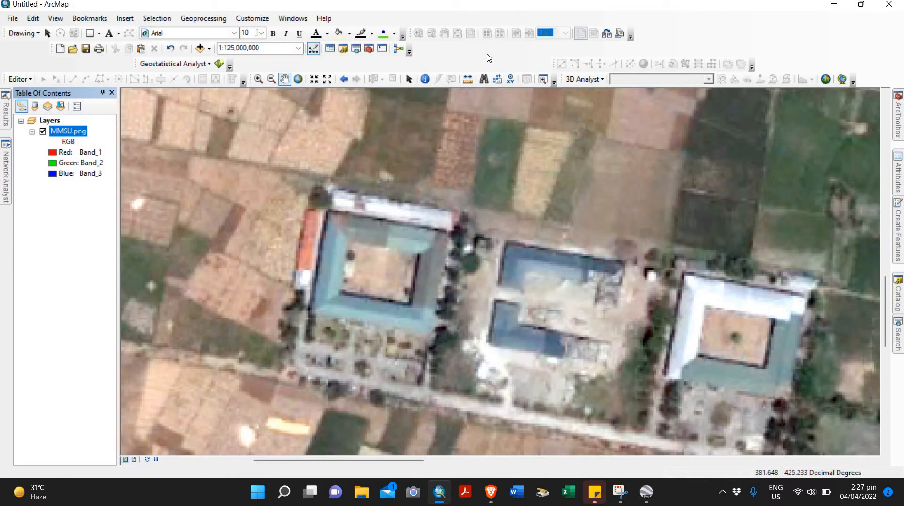
Show the Georeferencing toolbar, float it over the map, and check that MMSU.png is its target layer
right_click(488, 57)
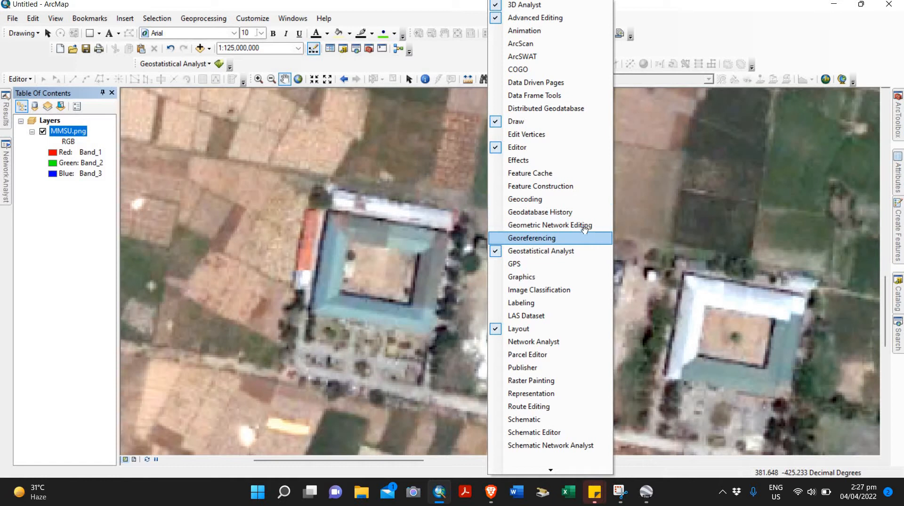
left_click(584, 233)
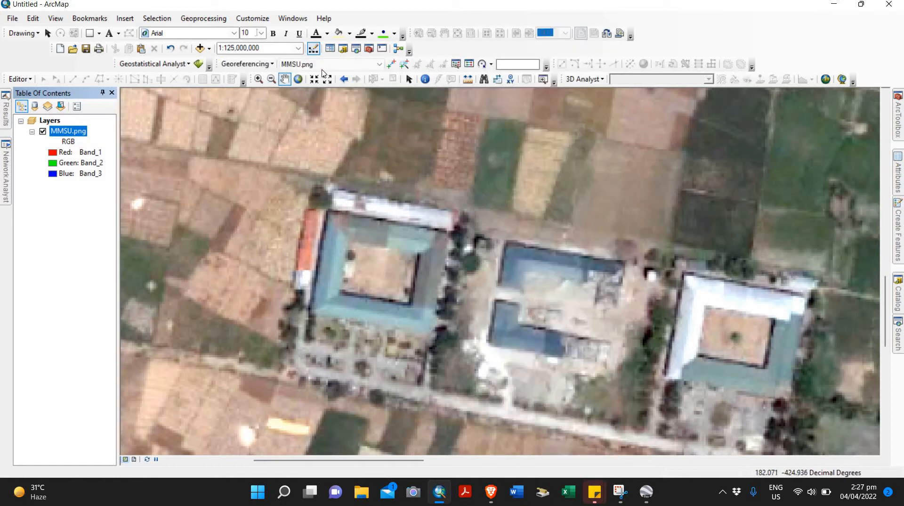
left_click_drag(217, 66, 247, 101)
left_click(384, 114)
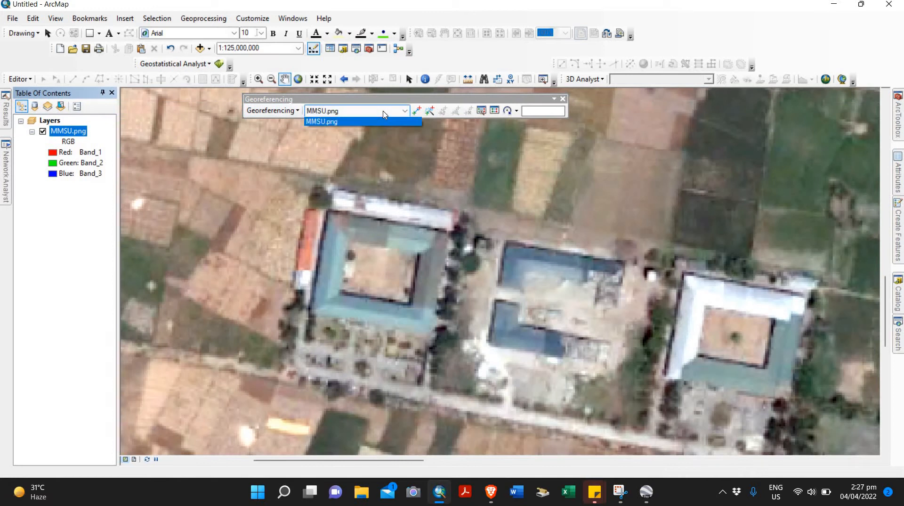
left_click(385, 115)
left_click(385, 115)
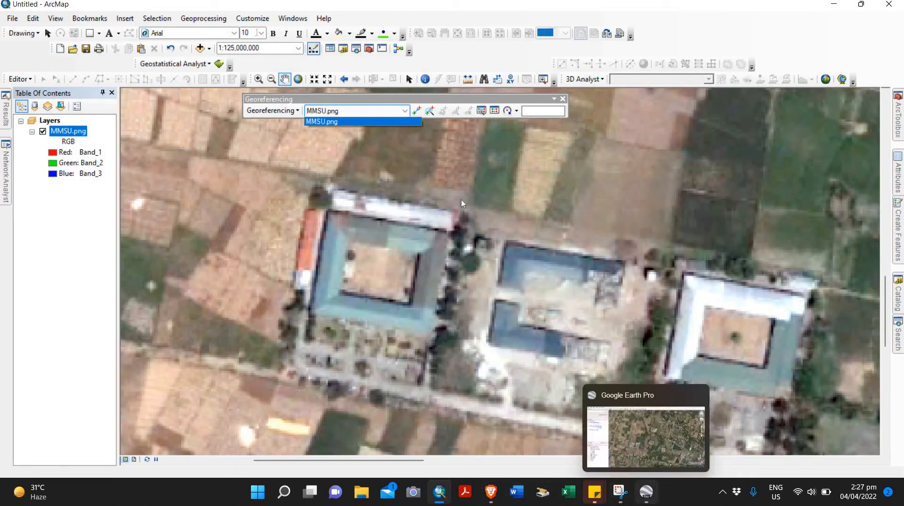
Switch to Google Earth Pro and place a new placemark on the westernmost building's inner southwest courtyard corner, about 18°3'36.16"N, 120°32'37.69"E
left_click(647, 492)
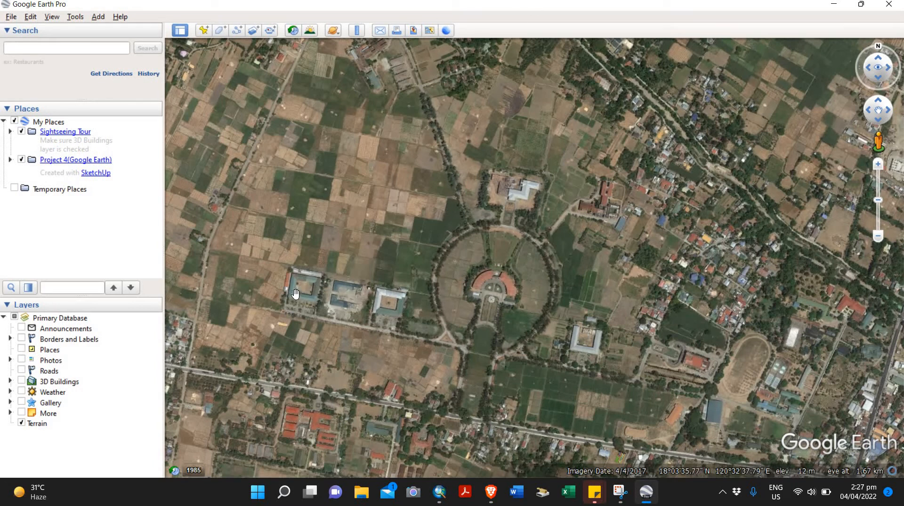
left_click(205, 31)
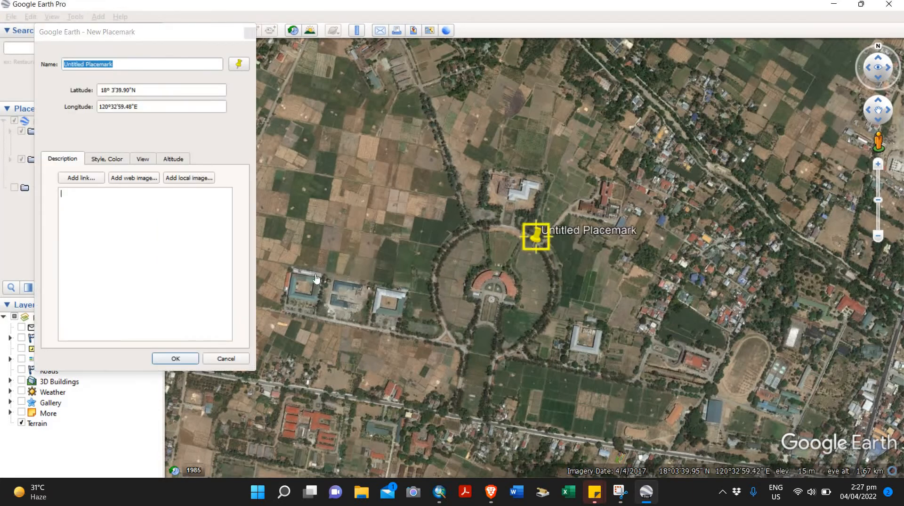
left_click(296, 296)
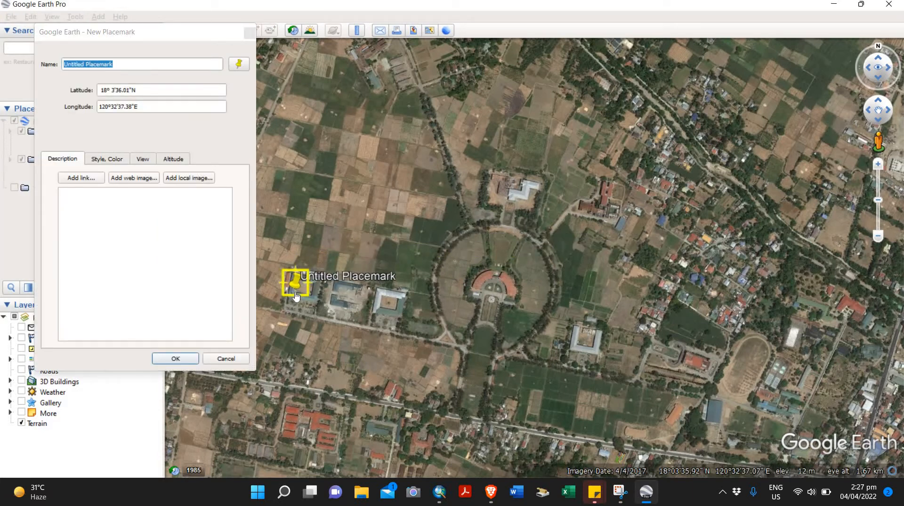
left_click_drag(296, 293, 295, 293)
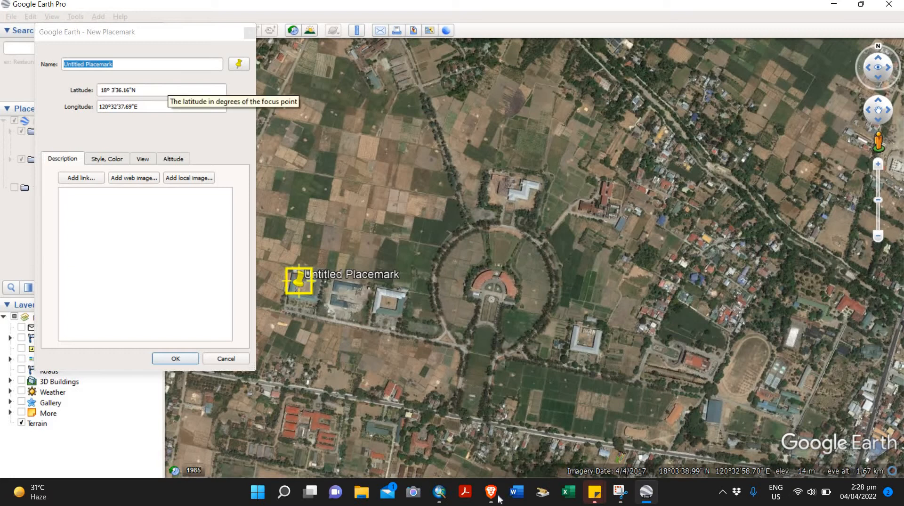
Switch to ArcMap and arrange its window side by side with Google Earth Pro
left_click(494, 471)
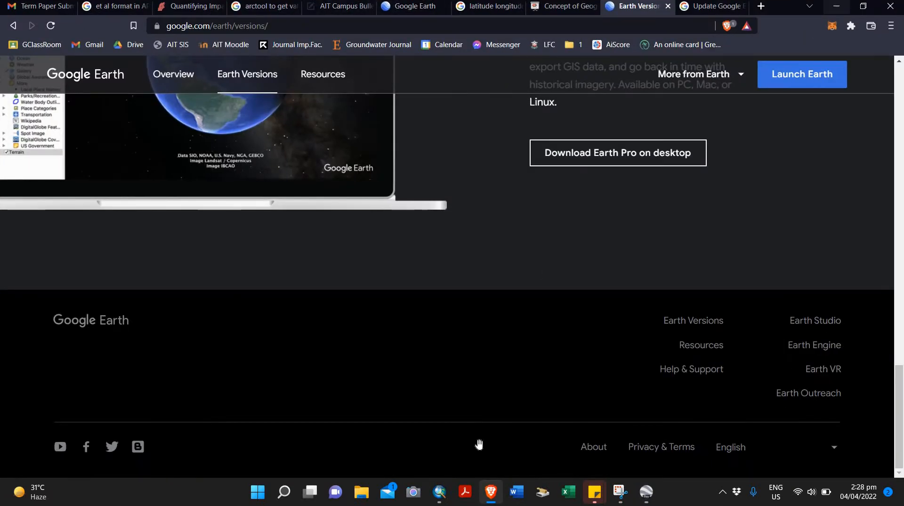
left_click(440, 491)
key("alt+Tab")
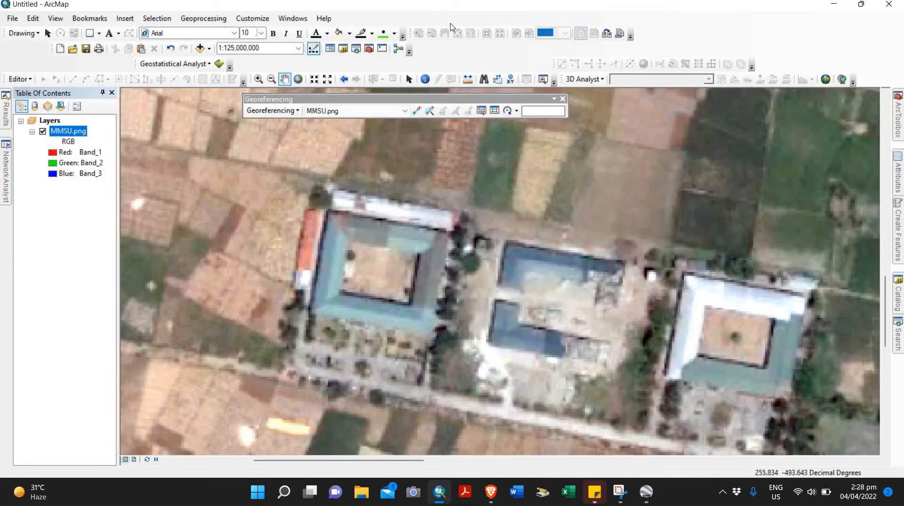
key("super+Right")
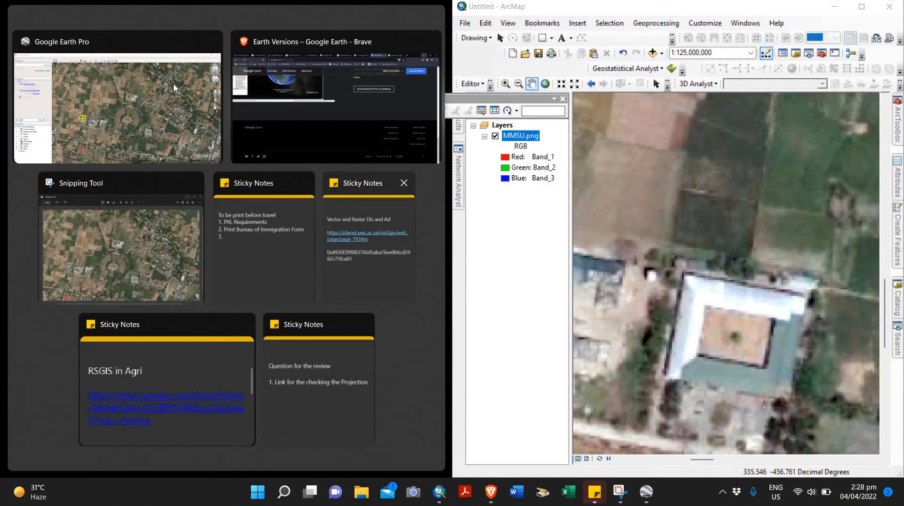
left_click(158, 120)
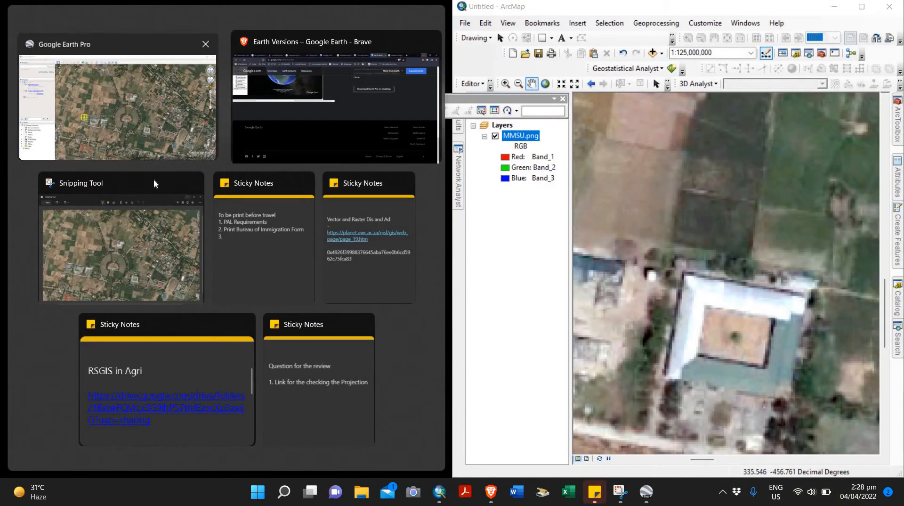
Add a georeferencing control point on the MMSU image at the westernmost building's inner southwest courtyard corner, matching the Google Earth placemark
left_click_drag(266, 264, 335, 256)
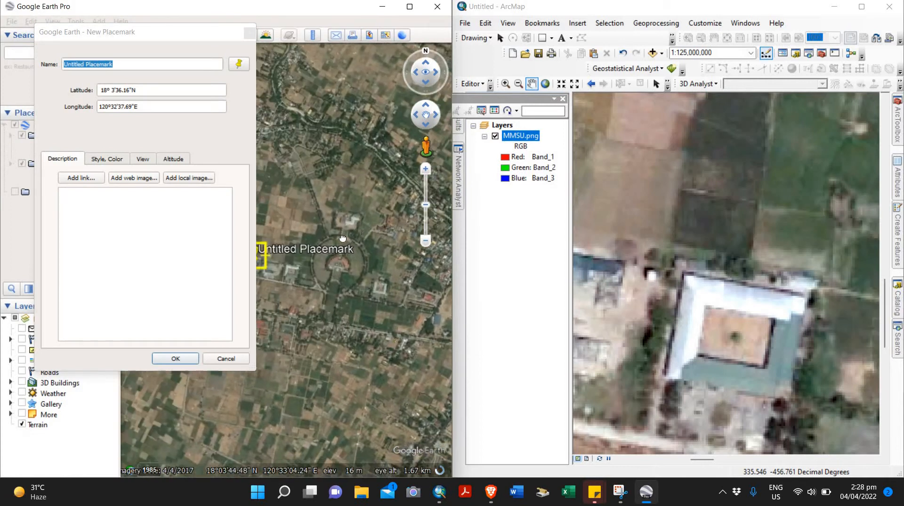
scroll(336, 272, "up", 3)
scroll(335, 269, "up", 5)
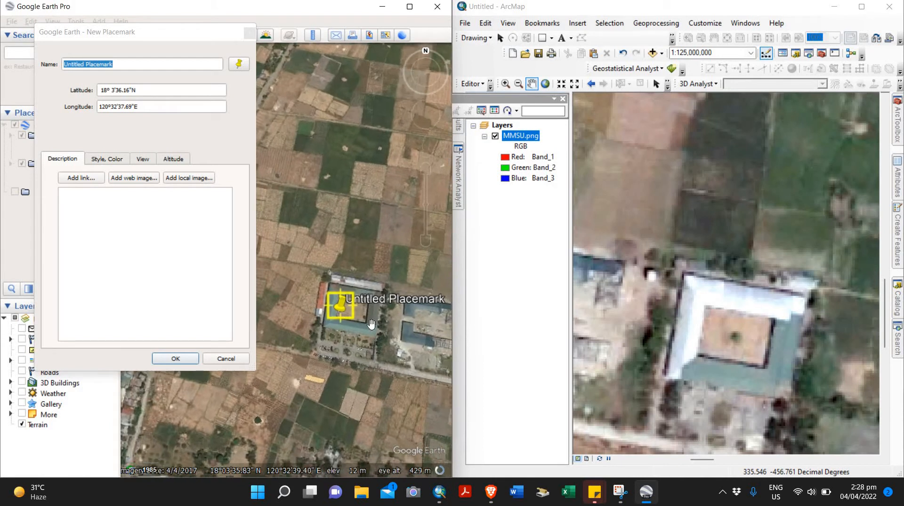
left_click_drag(704, 330, 874, 316)
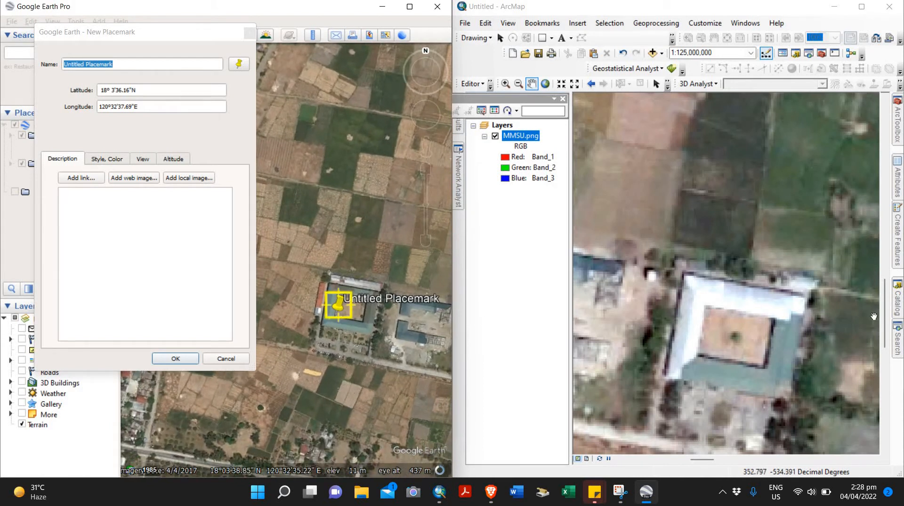
left_click_drag(702, 296, 840, 290)
left_click_drag(640, 276, 703, 281)
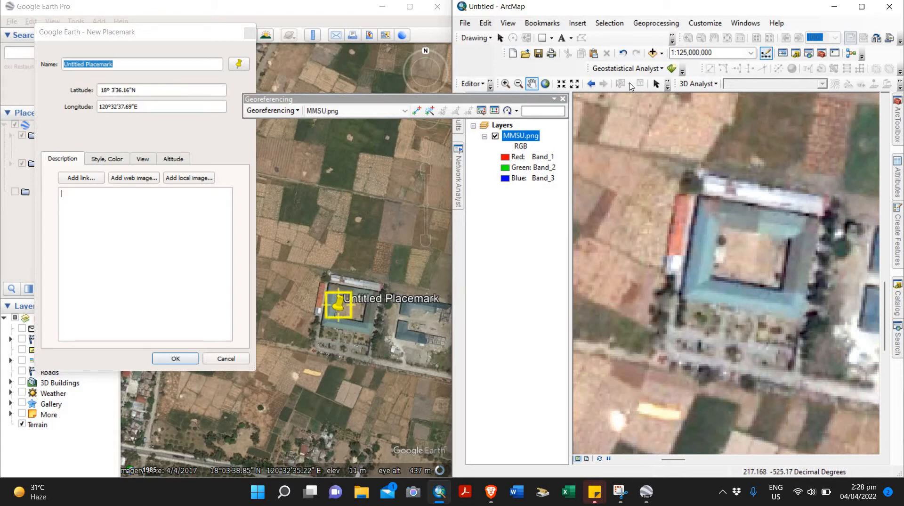
left_click(416, 110)
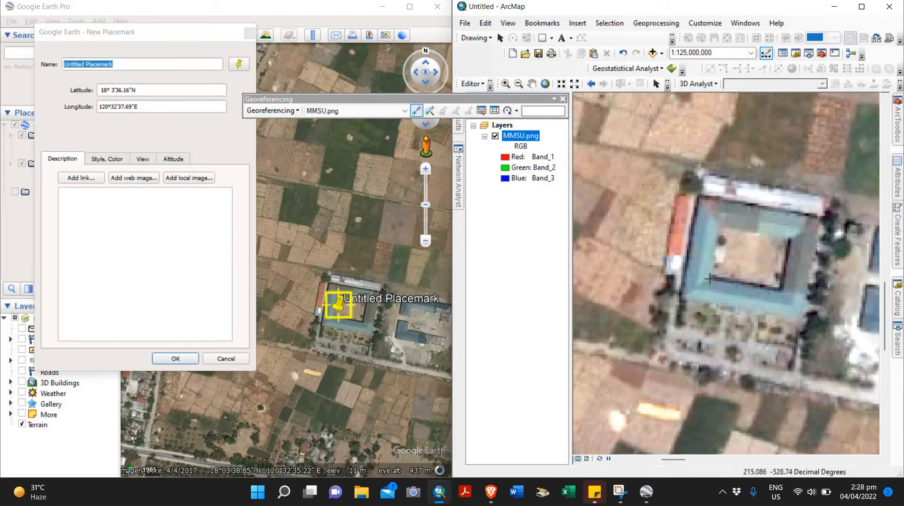
left_click(710, 278)
Enter the control point's coordinates in degrees, minutes and seconds, setting the longitude to 120° 32' 37.69" E
right_click(711, 283)
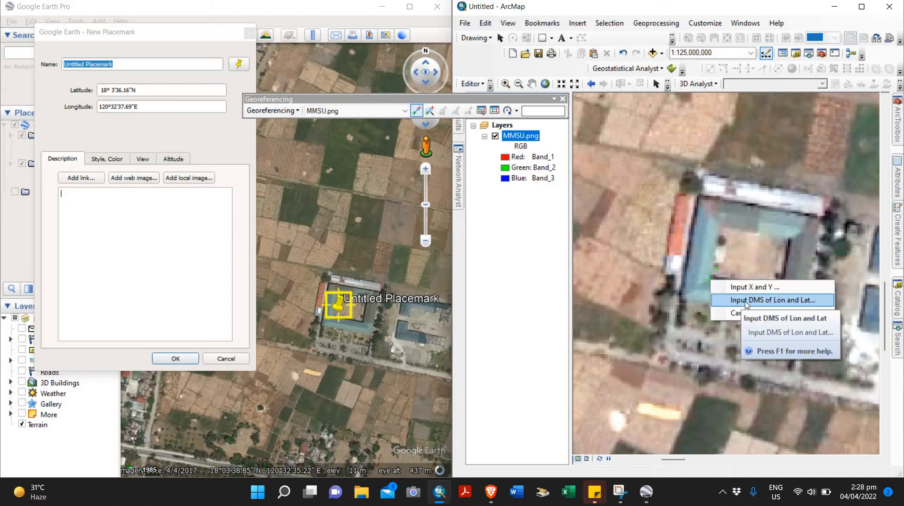
left_click(772, 300)
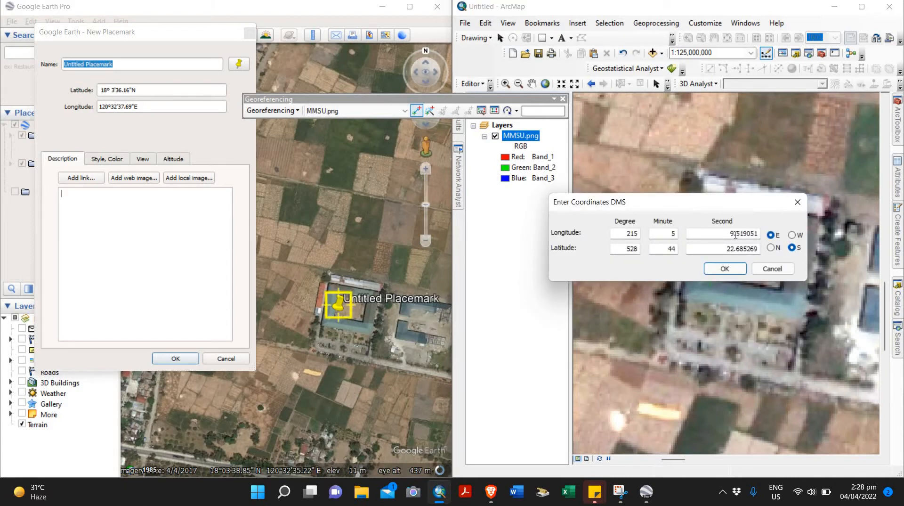
key("Tab")
type("1")
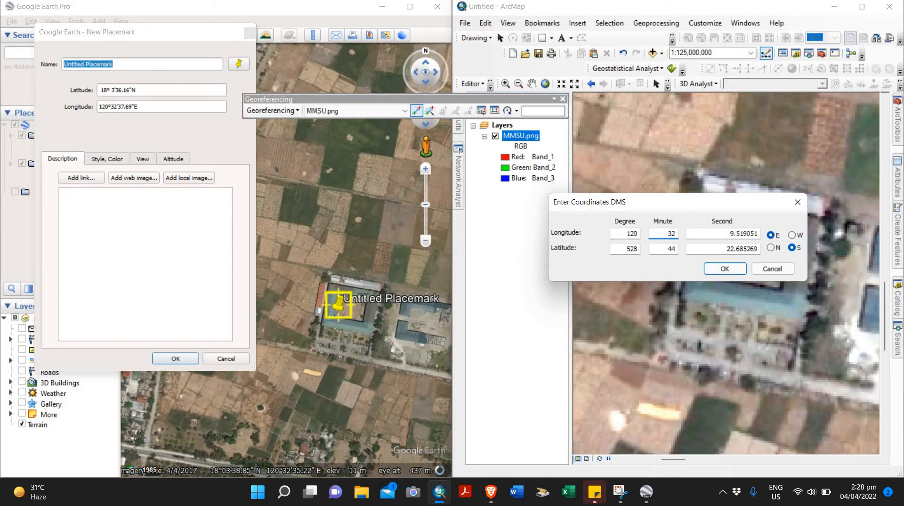
key("Tab")
type("6")
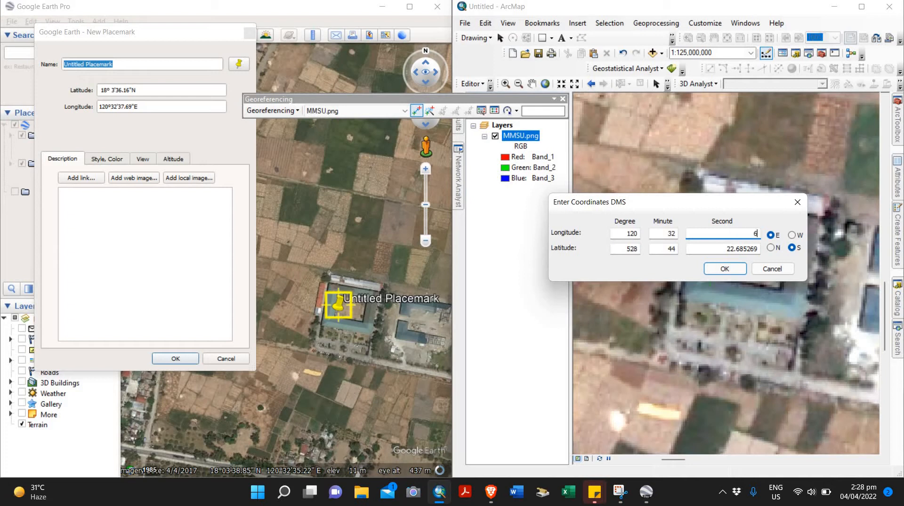
type("937.69")
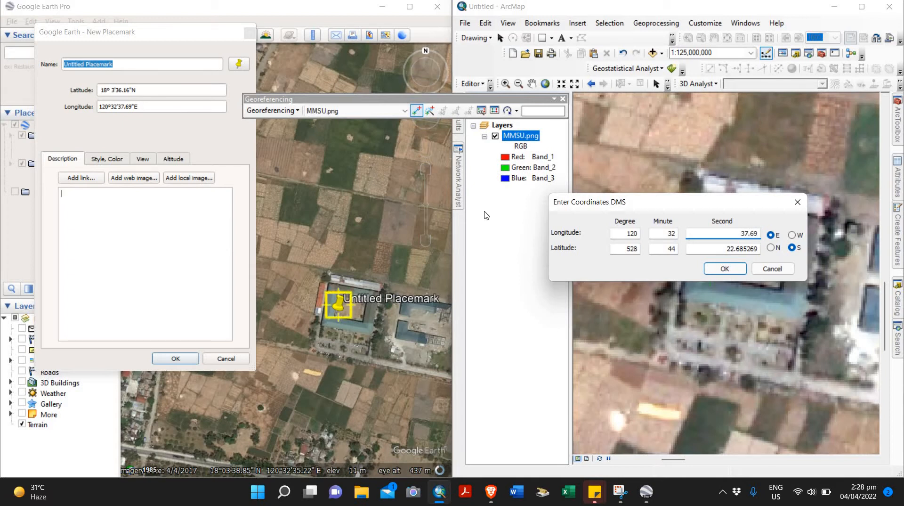
Set the control point's latitude to 18° 3' 36.16" N, accept the coordinates, and zoom to the MMSU.png layer
key("Tab")
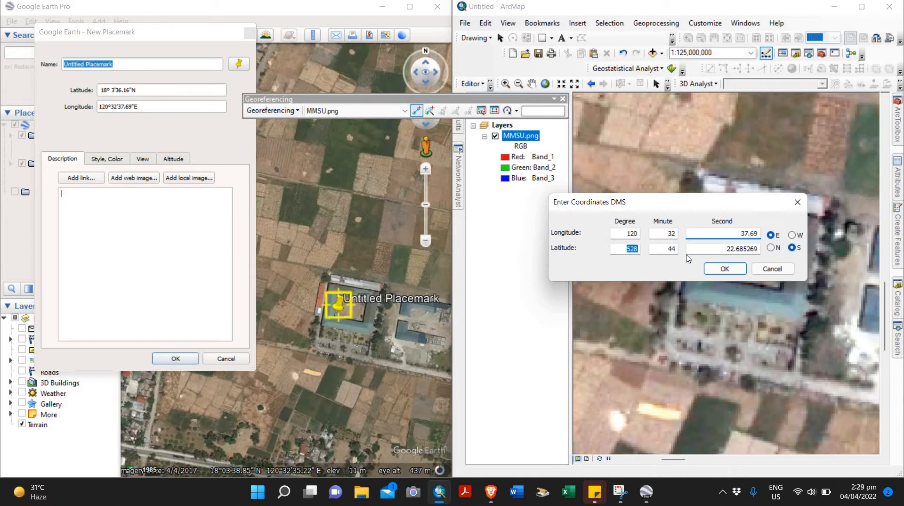
type("18")
key("Tab")
key("Tab")
type("36.")
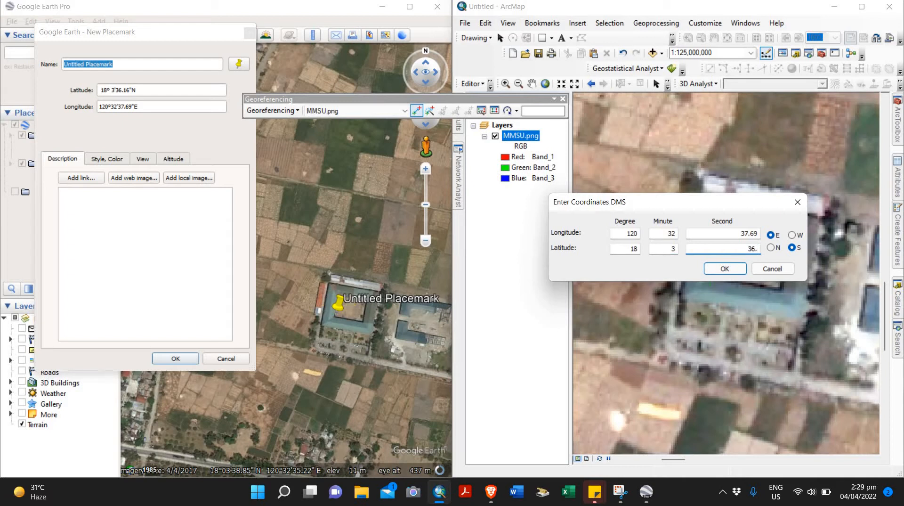
type("16")
left_click(773, 247)
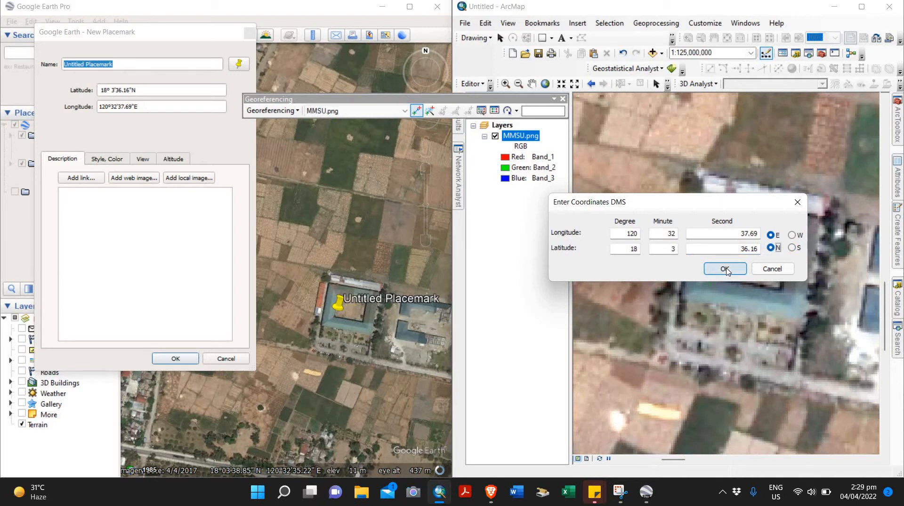
left_click(725, 269)
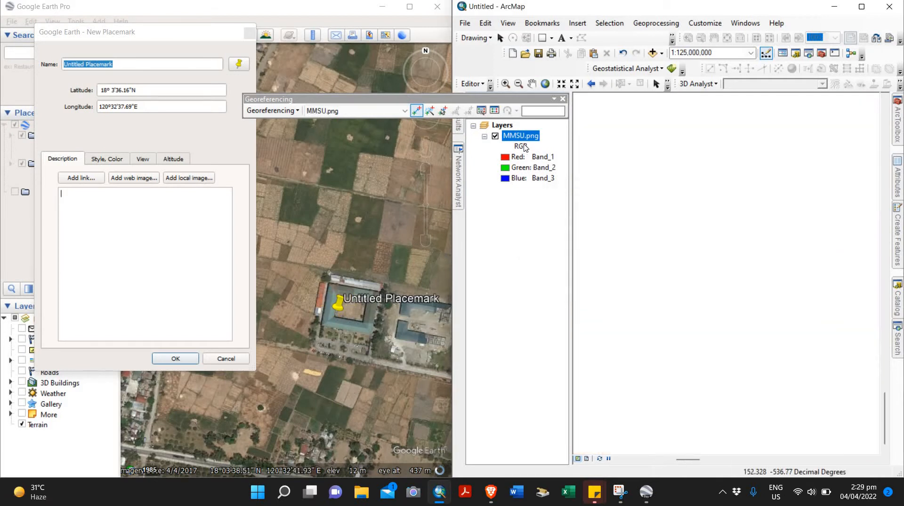
right_click(523, 141)
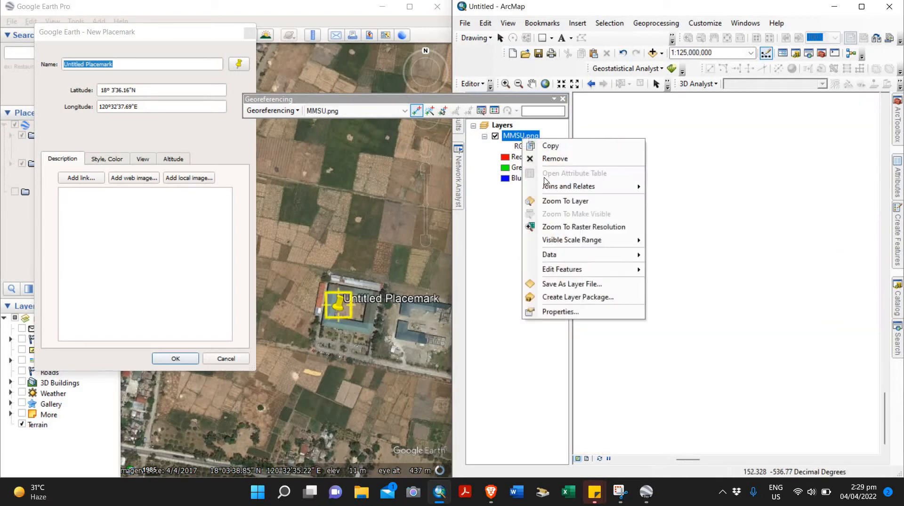
left_click(557, 201)
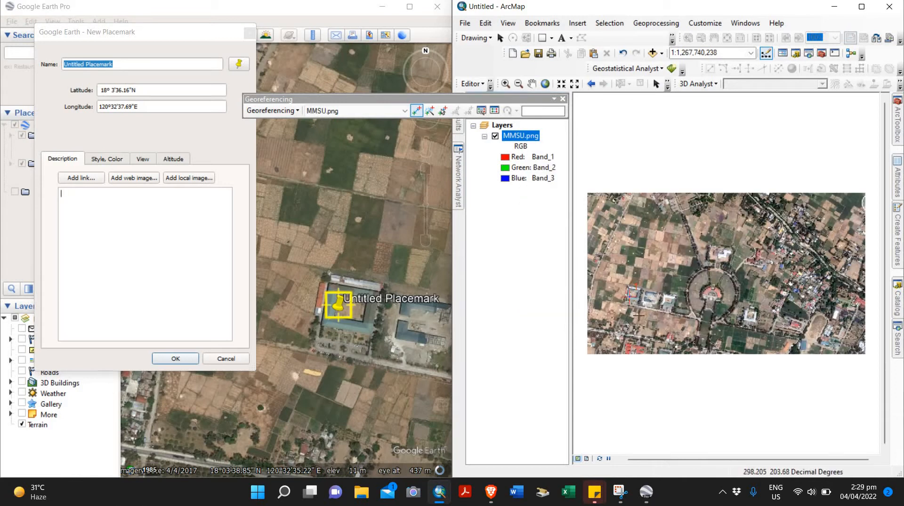
Move the Google Earth placemark to the southwest corner of the blue-roofed building just southwest of the oval track
scroll(401, 240, "up", 2)
scroll(402, 241, "down", 3)
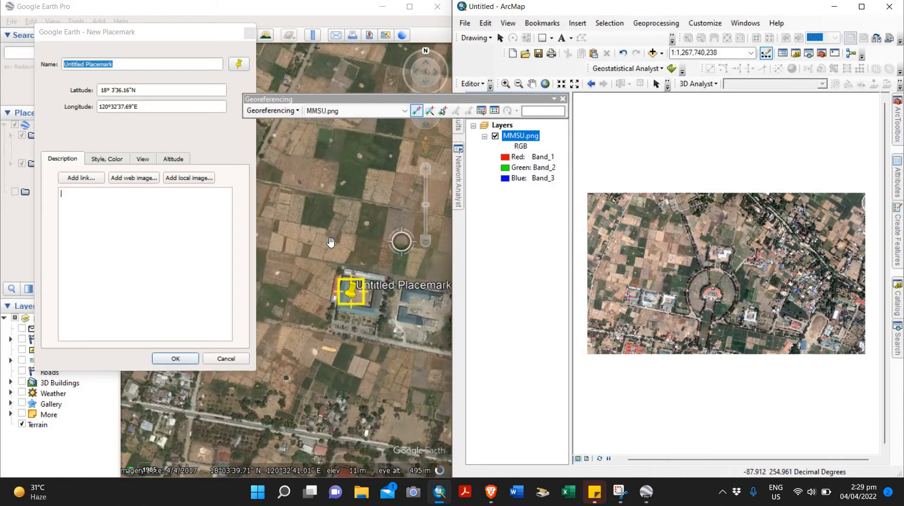
scroll(317, 239, "down", 3)
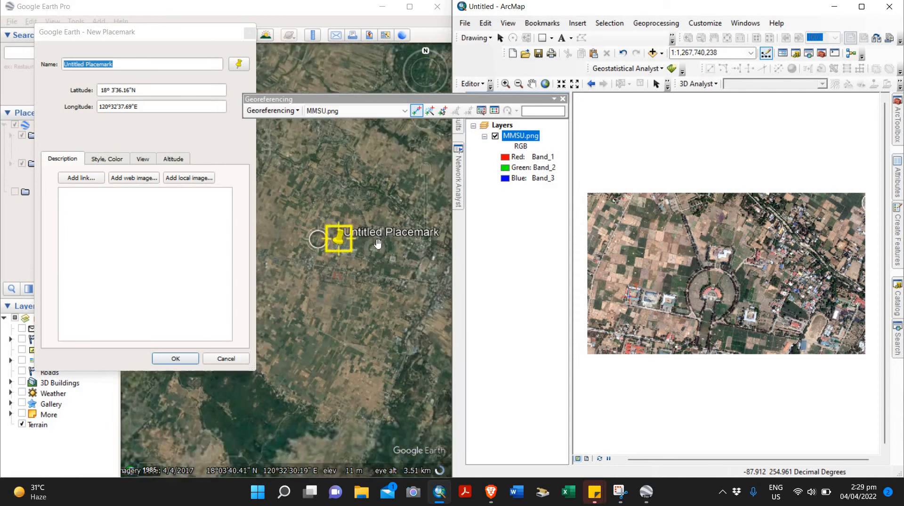
scroll(378, 243, "up", 3)
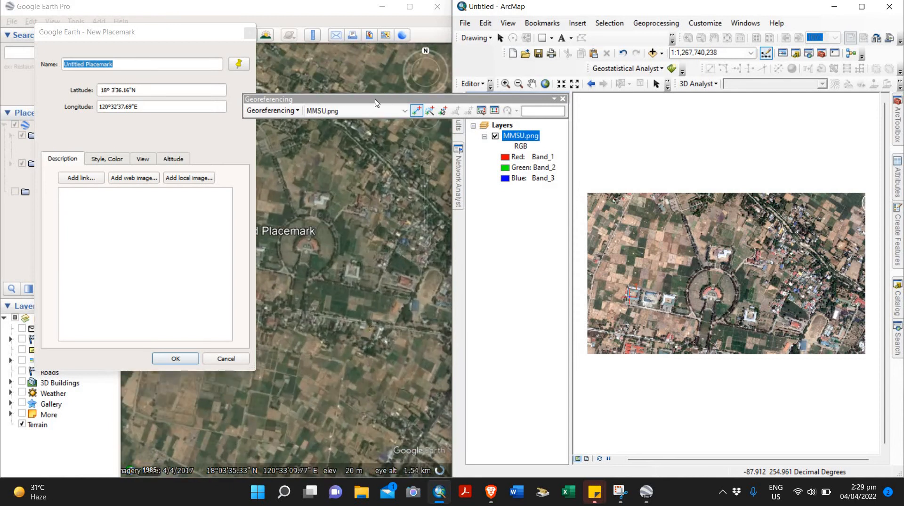
left_click_drag(177, 33, 114, 20)
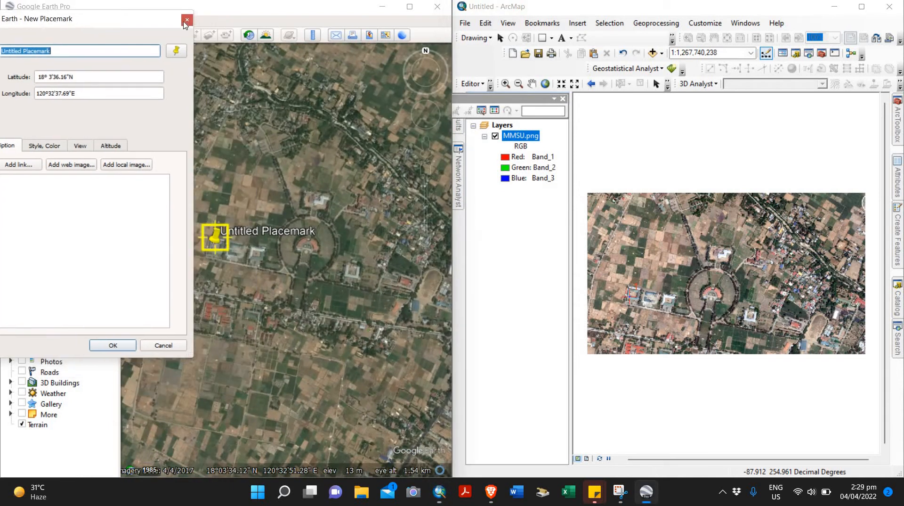
left_click_drag(214, 234, 374, 215)
left_click_drag(401, 278, 286, 269)
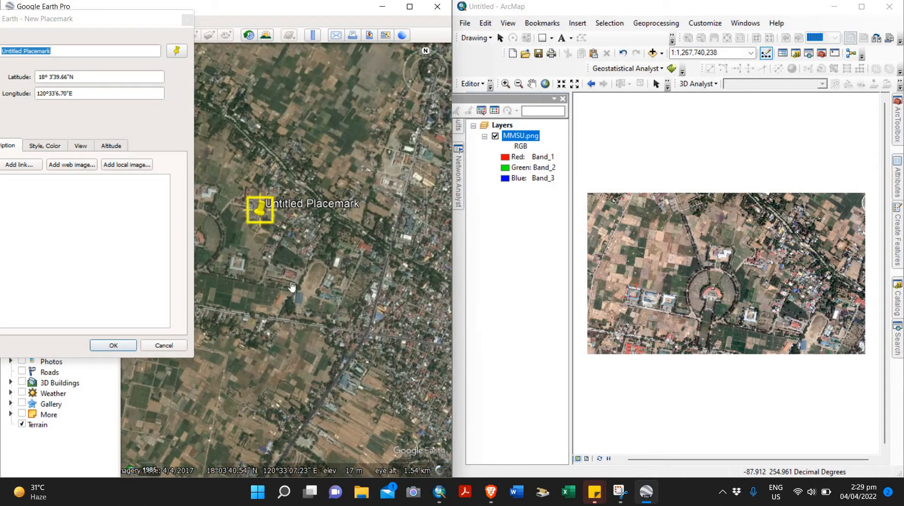
left_click_drag(260, 210, 292, 294)
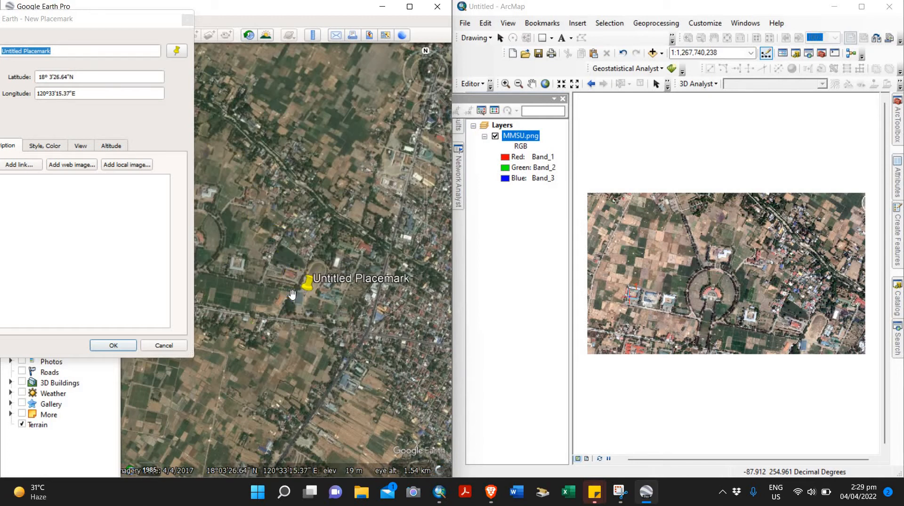
scroll(296, 295, "up", 4)
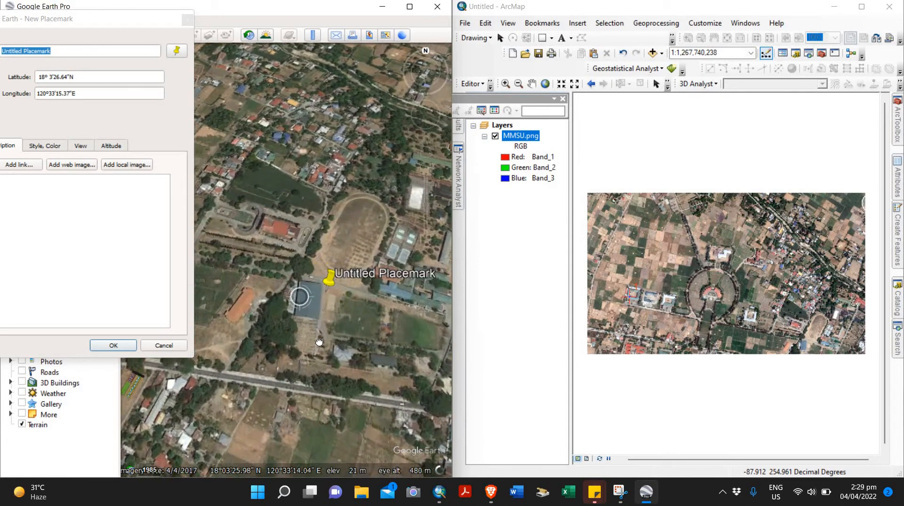
left_click_drag(319, 342, 323, 365)
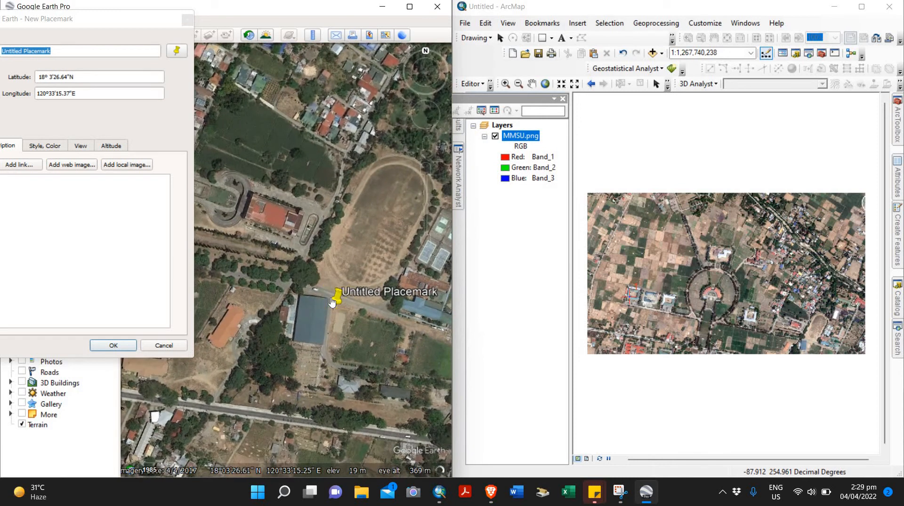
left_click_drag(332, 302, 298, 344)
Add a second control point on the MMSU image in ArcMap at the blue-roofed building's southwest corner, matching the placemark
scroll(836, 338, "up", 2)
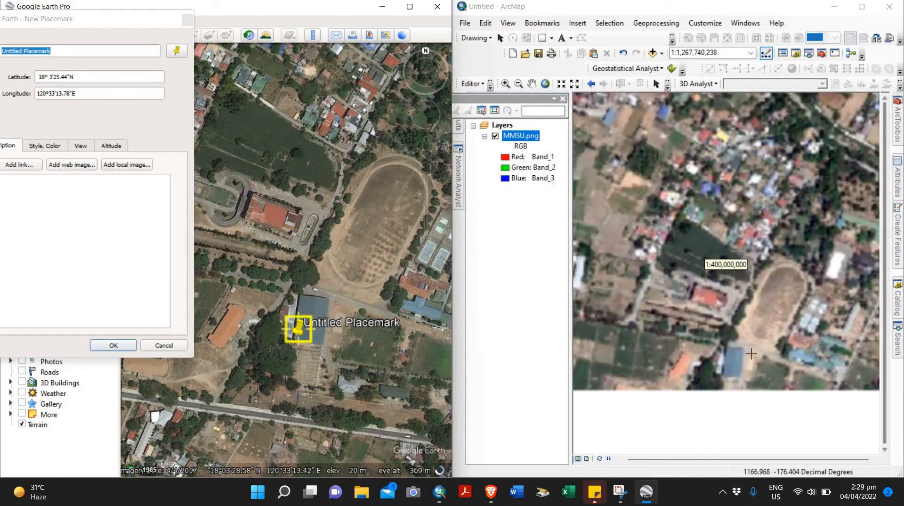
scroll(718, 390, "up", 2)
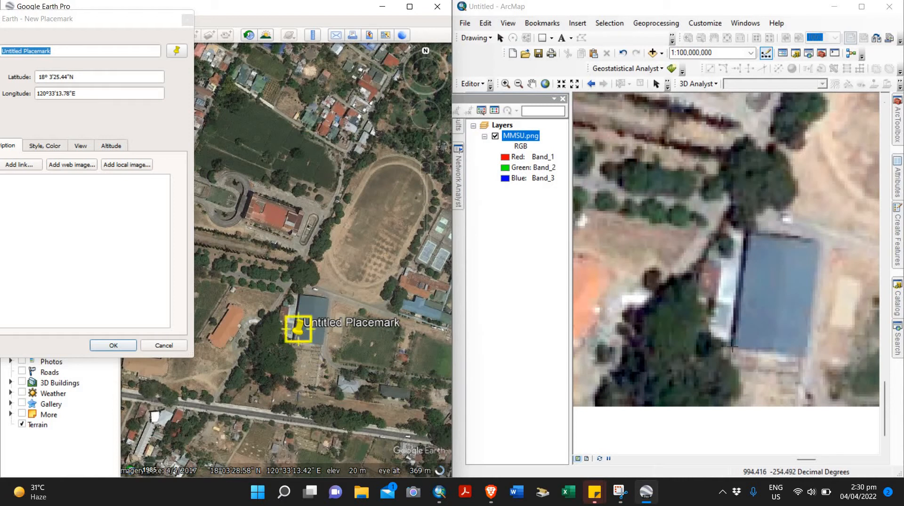
left_click(733, 347)
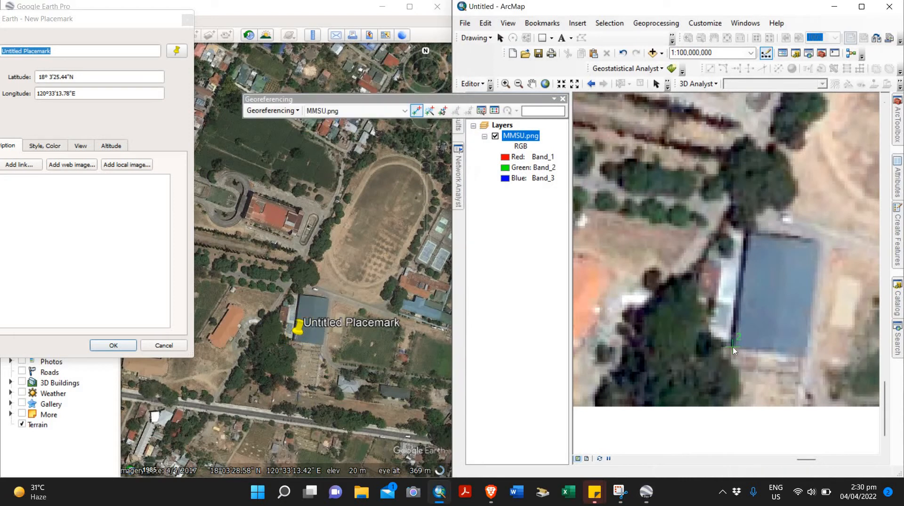
Enter the second control point's coordinates in degrees, minutes and seconds, setting the longitude to 120° 33' 13.78" E
right_click(767, 368)
left_click(773, 367)
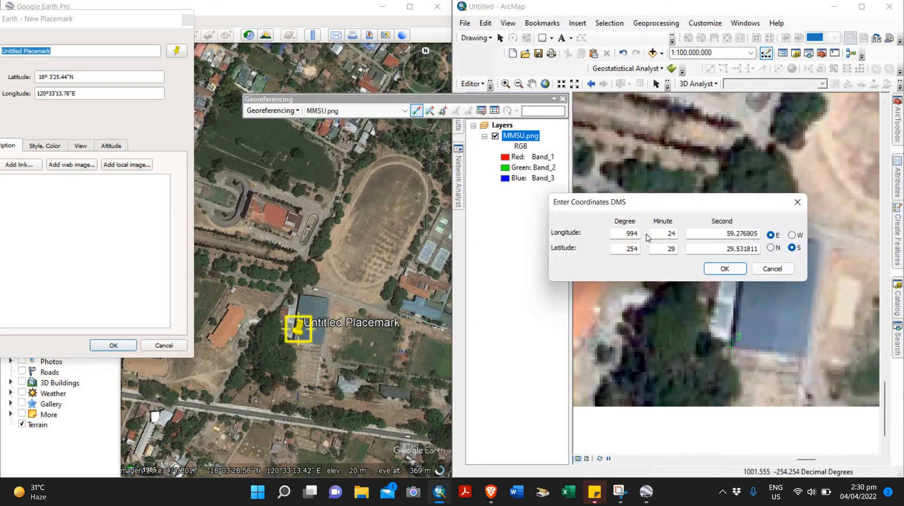
type("120")
key("Tab")
type("33")
key("Tab")
type("13.78")
Set the second control point's latitude to 18° 3' 25.44" N, accept the coordinates, and zoom to the MMSU.png layer
key("Tab")
key("Tab")
type("3.25")
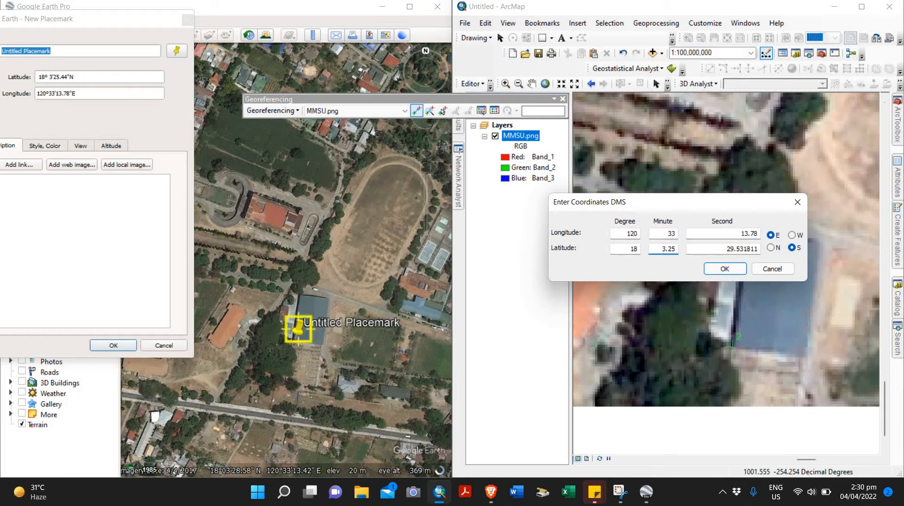
key("Tab")
type("44")
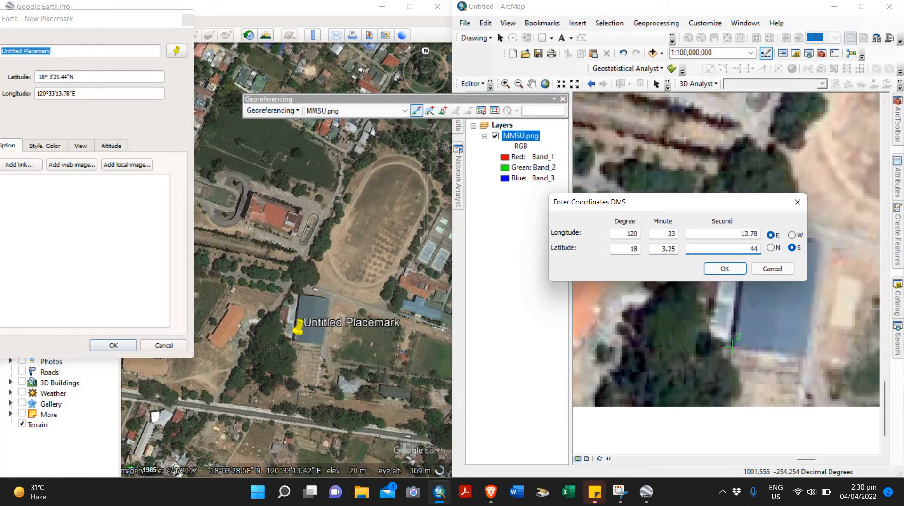
key("shift+Tab")
type("3")
key("Tab")
type("2")
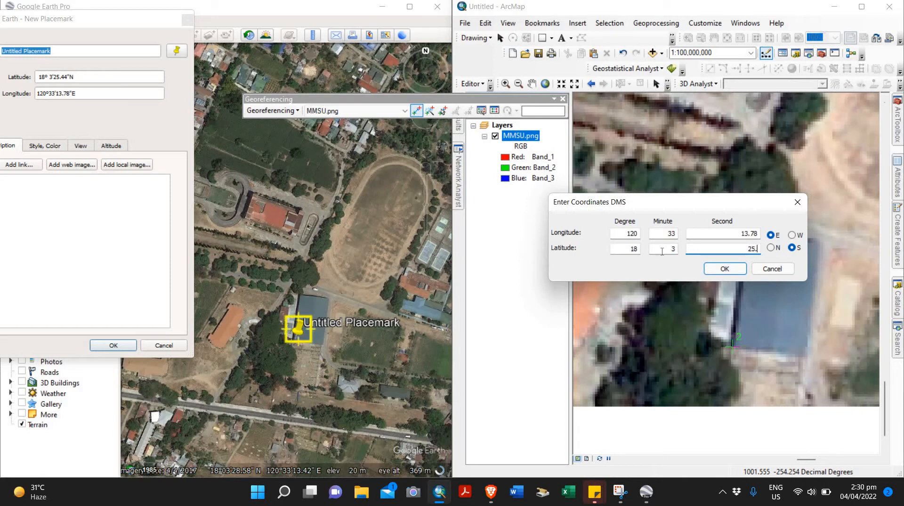
left_click(737, 269)
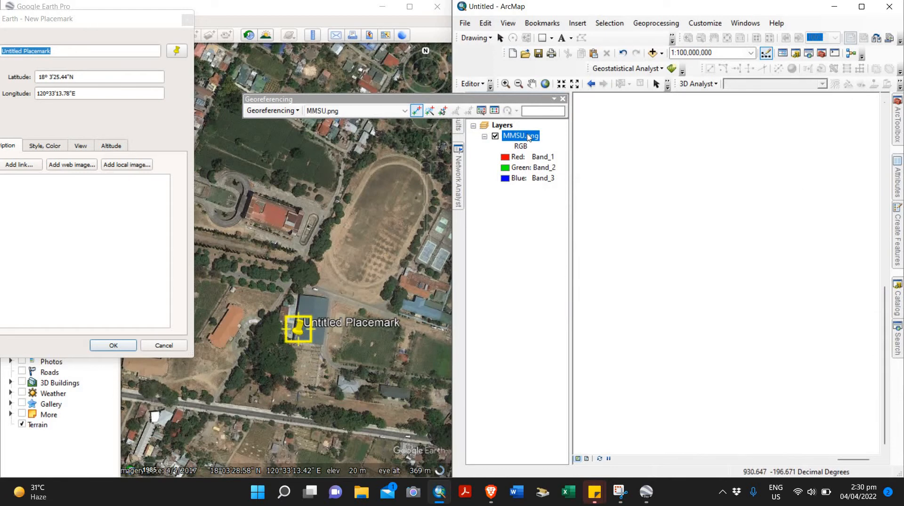
right_click(529, 137)
left_click(565, 198)
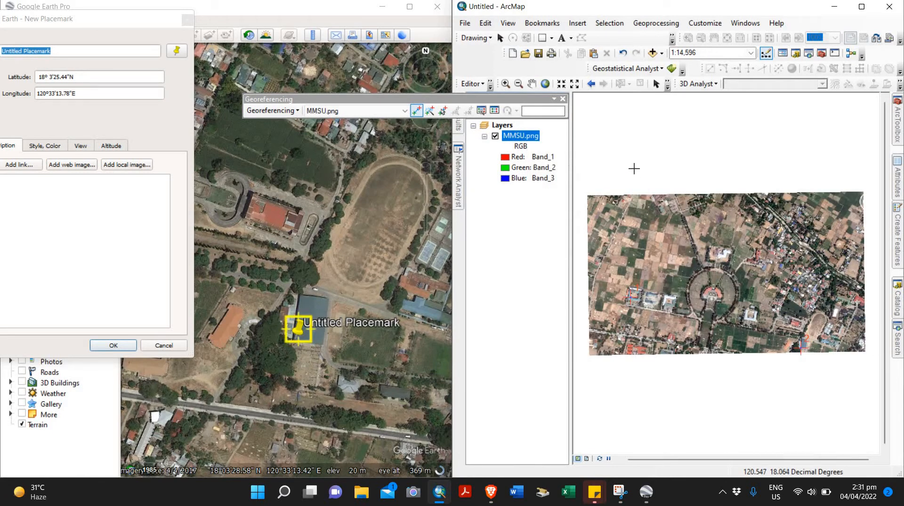
Add the Imagery basemap beneath the MMSU.png layer and zoom to the MMSU.png layer's extent
scroll(693, 224, "up", 1)
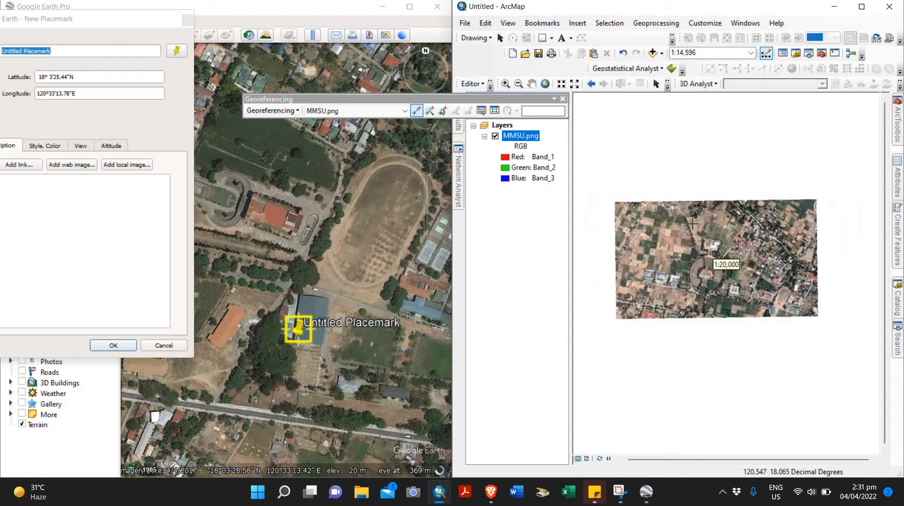
scroll(692, 223, "up", 1)
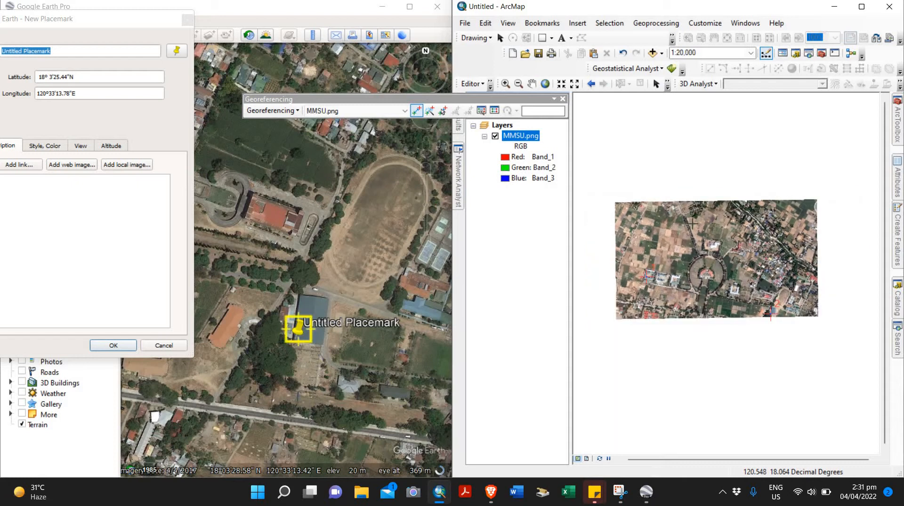
left_click(662, 53)
left_click(682, 81)
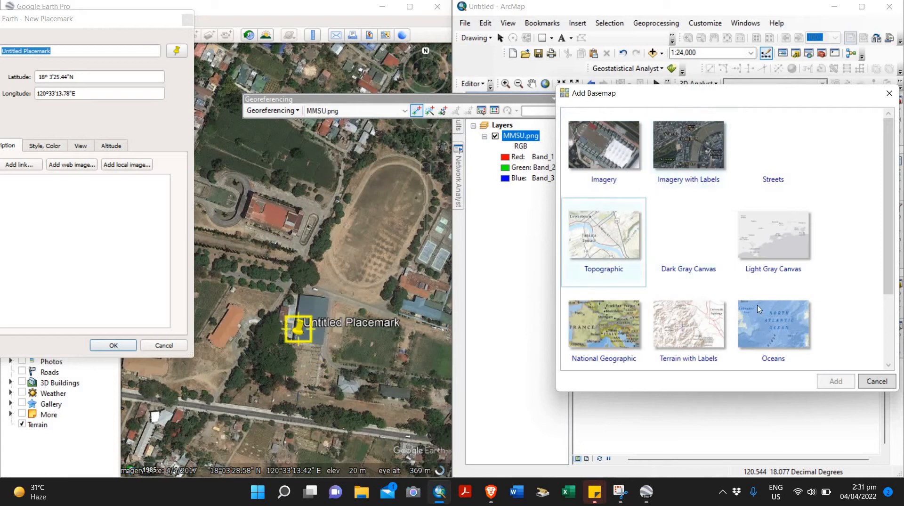
left_click(835, 381)
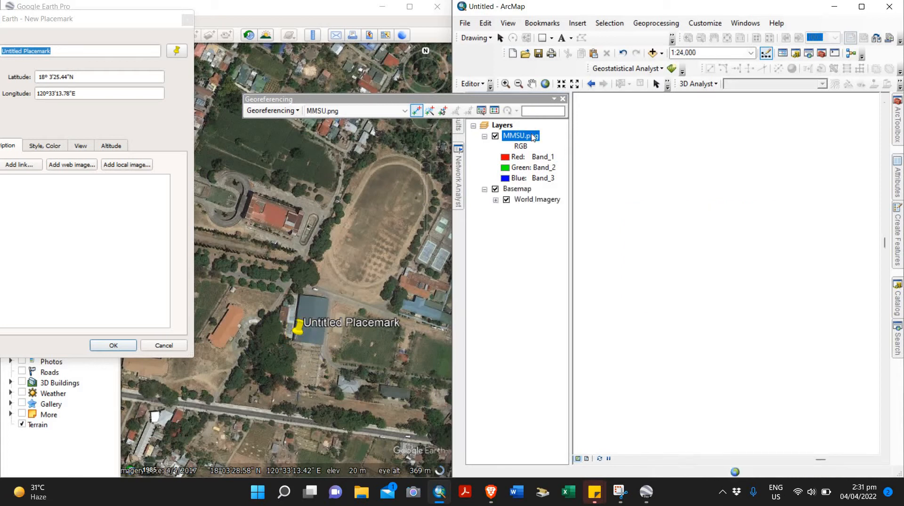
right_click(532, 137)
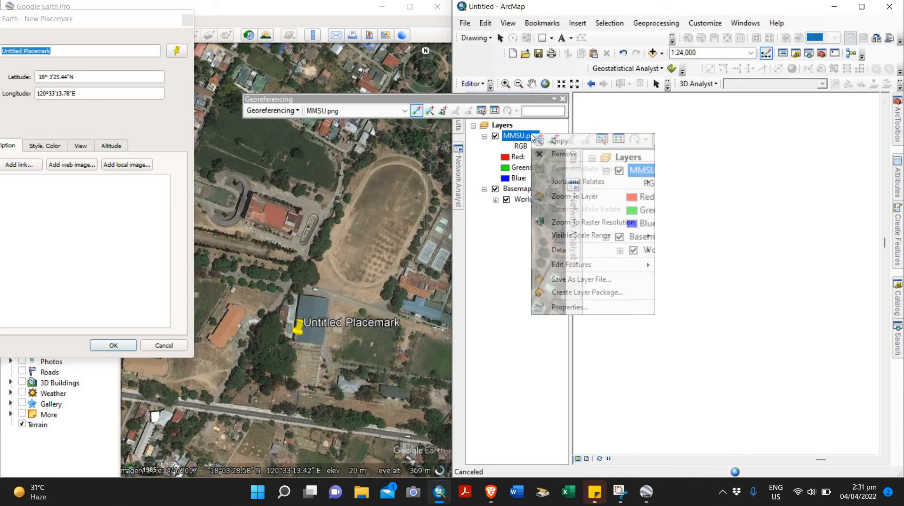
left_click(560, 197)
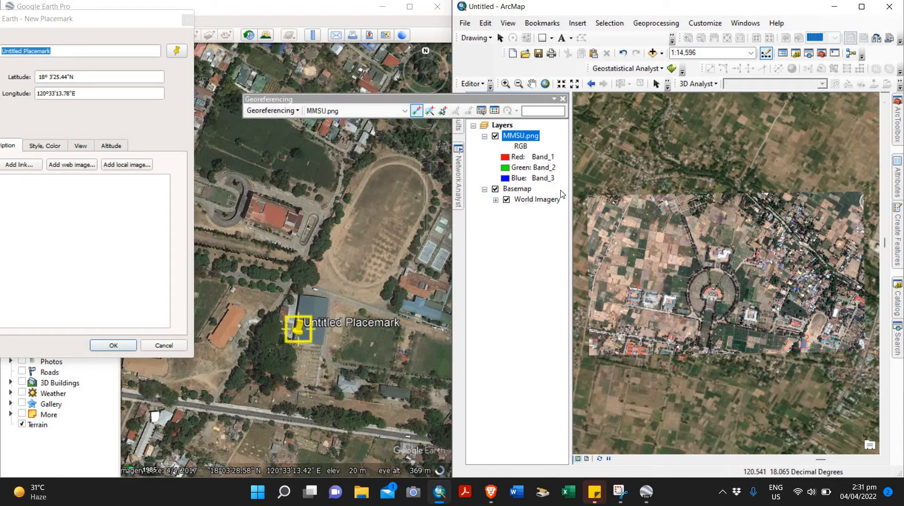
Make the MMSU.png layer partly transparent through its display properties
right_click(523, 138)
left_click(563, 307)
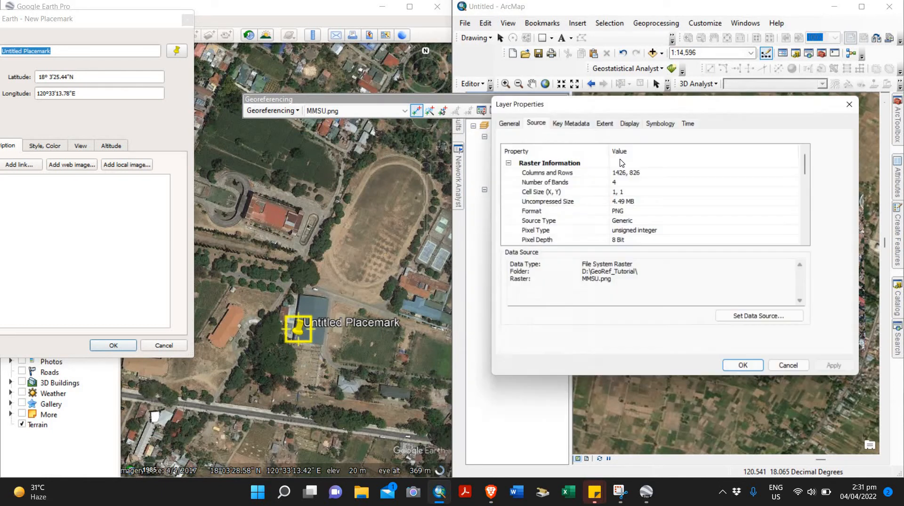
left_click(632, 121)
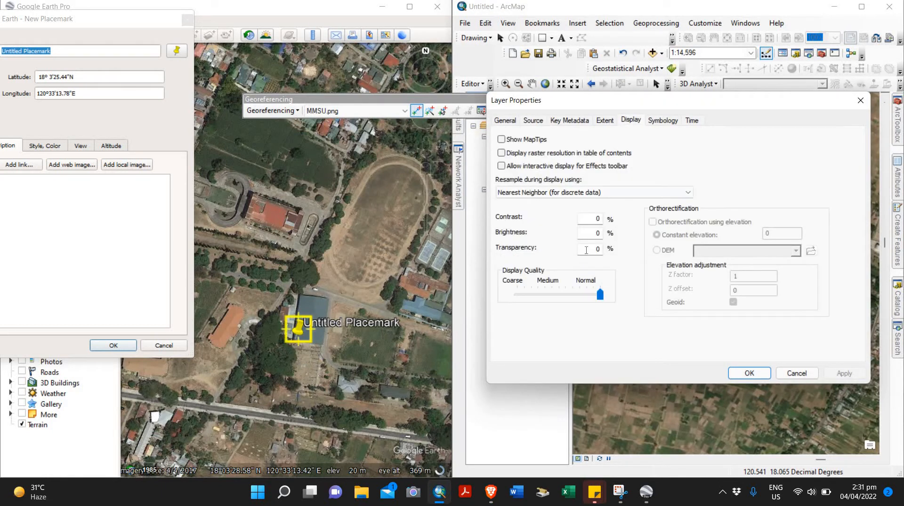
double_click(597, 249)
key("Return")
Compare the MMSU.png image with the World Imagery basemap around the circular campus road by repeatedly toggling the image layer's visibility
scroll(568, 150, "down", 3)
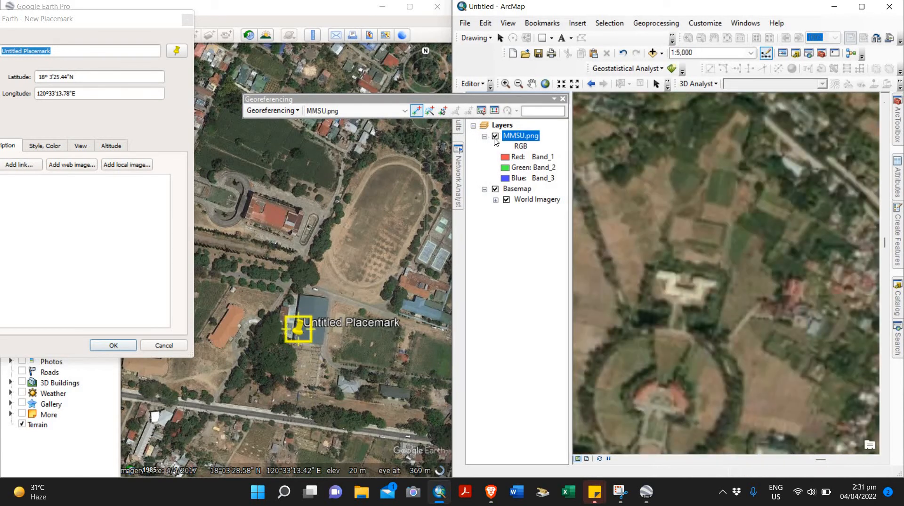
left_click(495, 137)
left_click(495, 137)
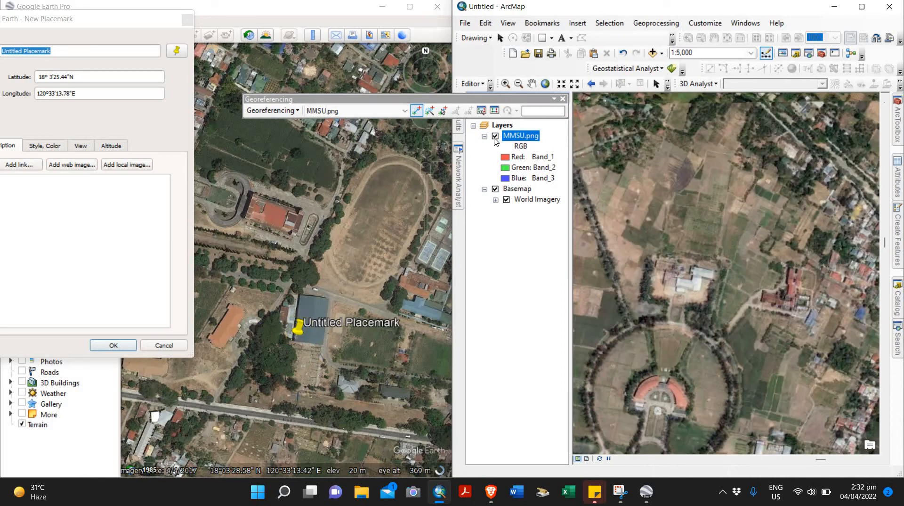
left_click(495, 138)
left_click(495, 138)
left_click(495, 137)
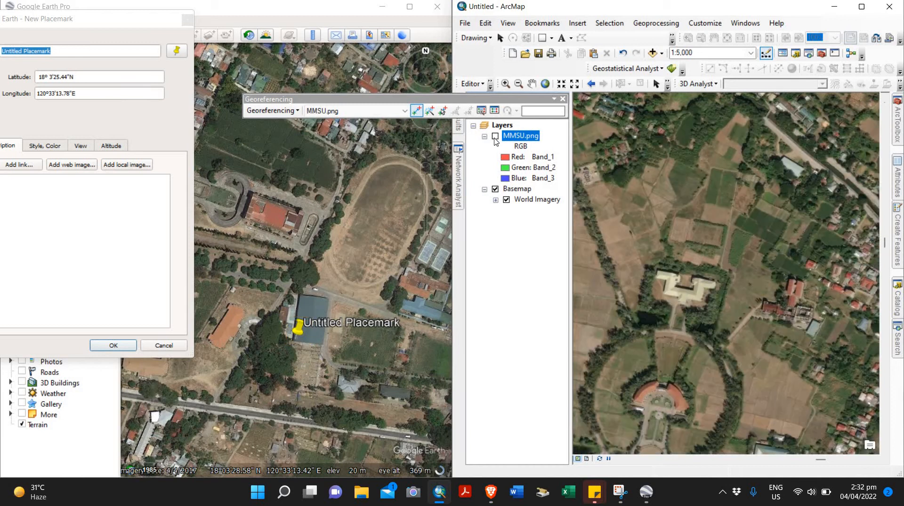
left_click(495, 137)
left_click(495, 136)
left_click(496, 137)
left_click(495, 137)
left_click(495, 137)
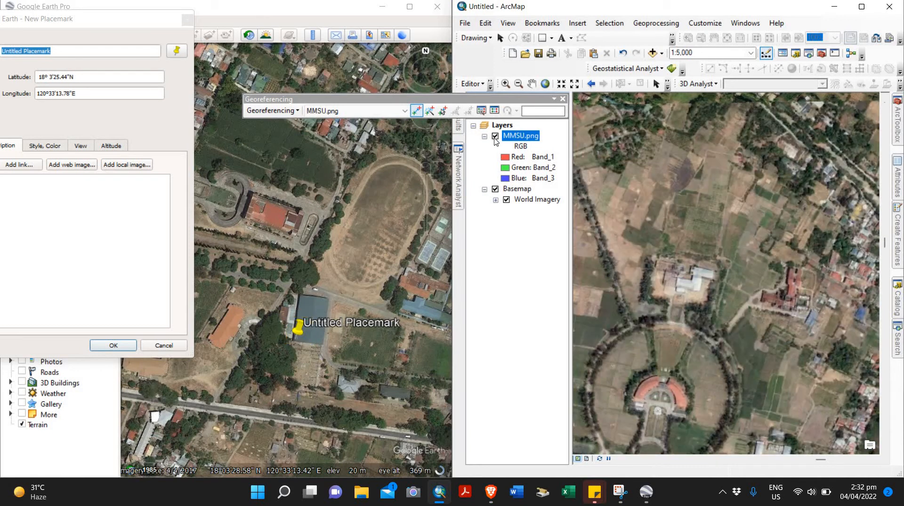
left_click(495, 138)
left_click(495, 138)
left_click(495, 138)
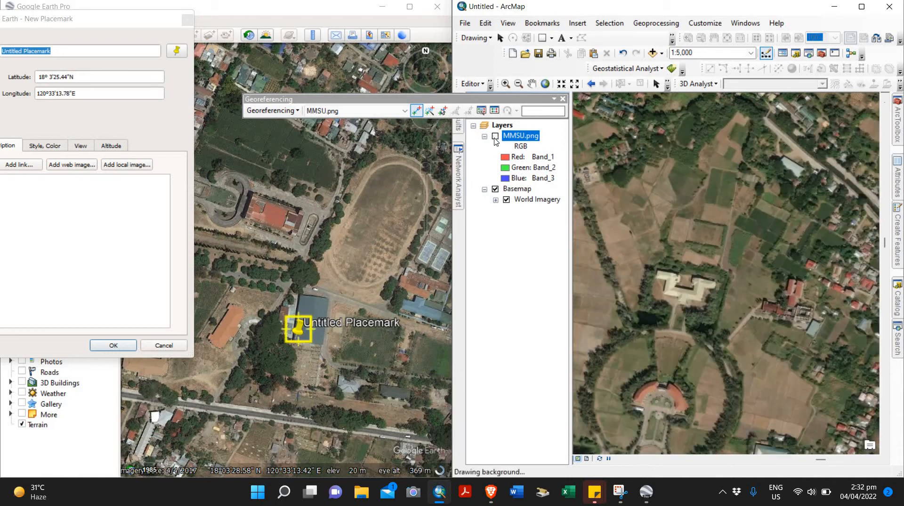
left_click(495, 138)
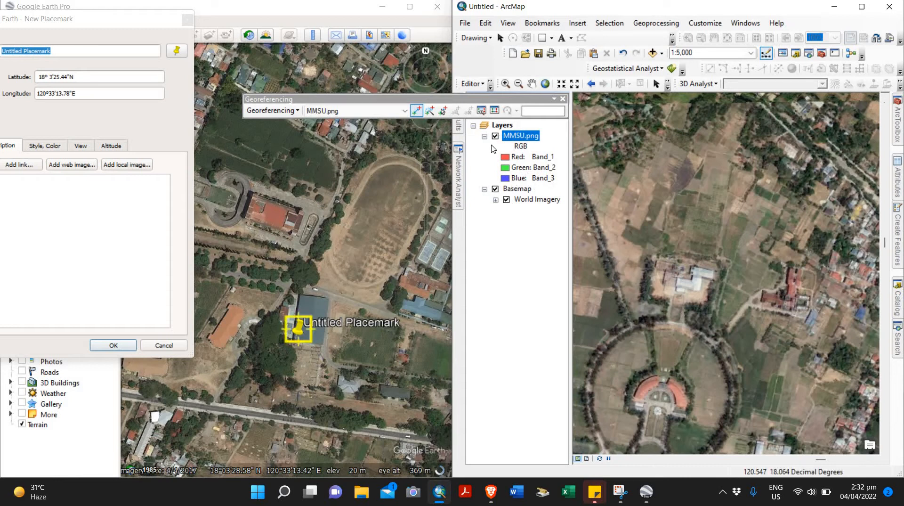
left_click(495, 136)
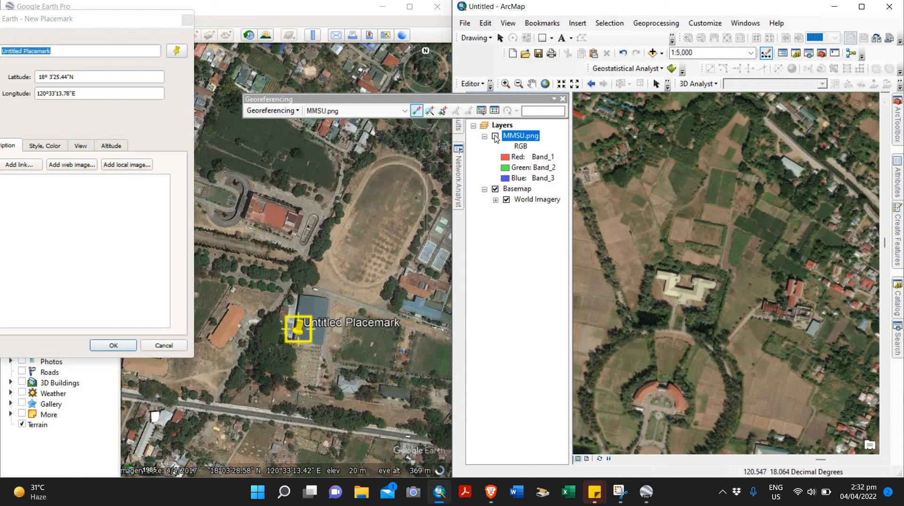
left_click(495, 136)
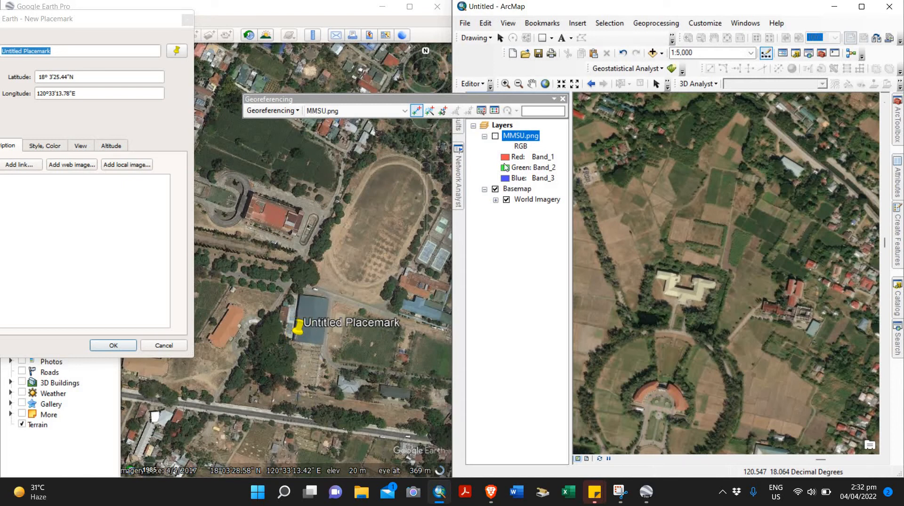
Remove the Basemap group layer from the map
right_click(509, 190)
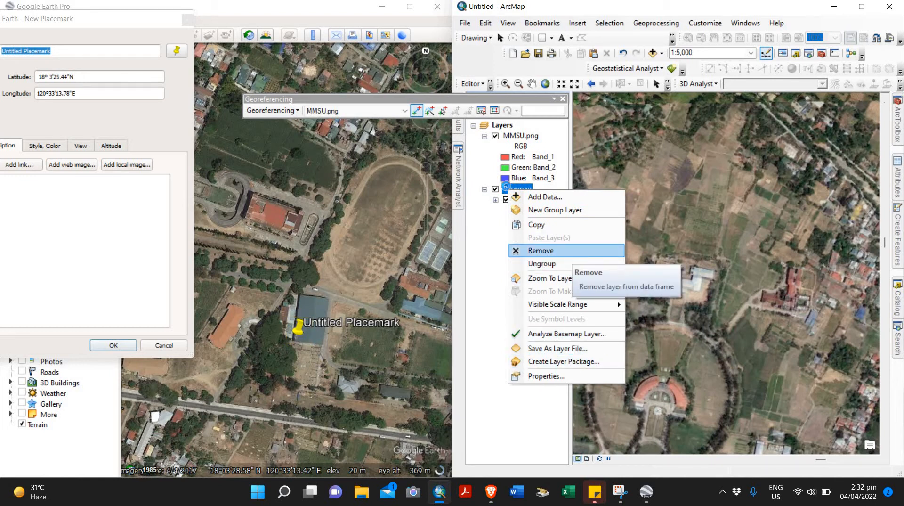
left_click(570, 250)
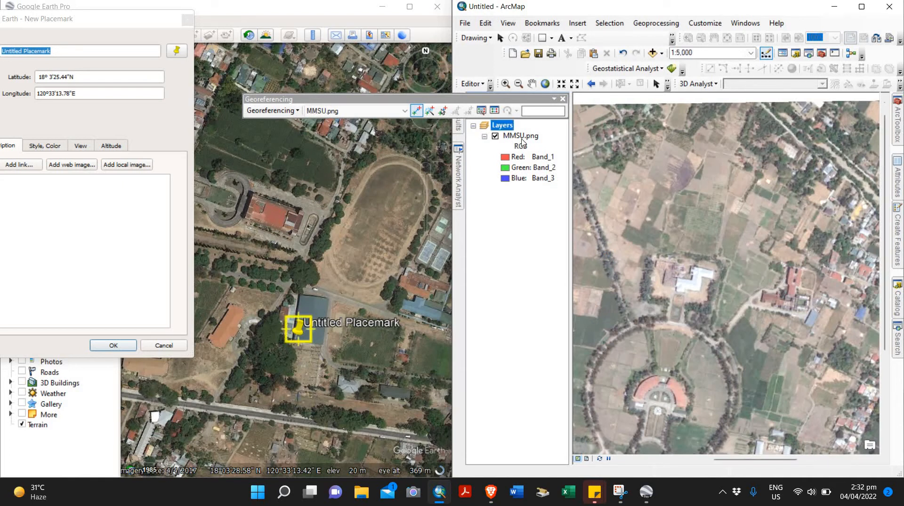
Set the MMSU.png layer's display transparency to 0%
right_click(521, 137)
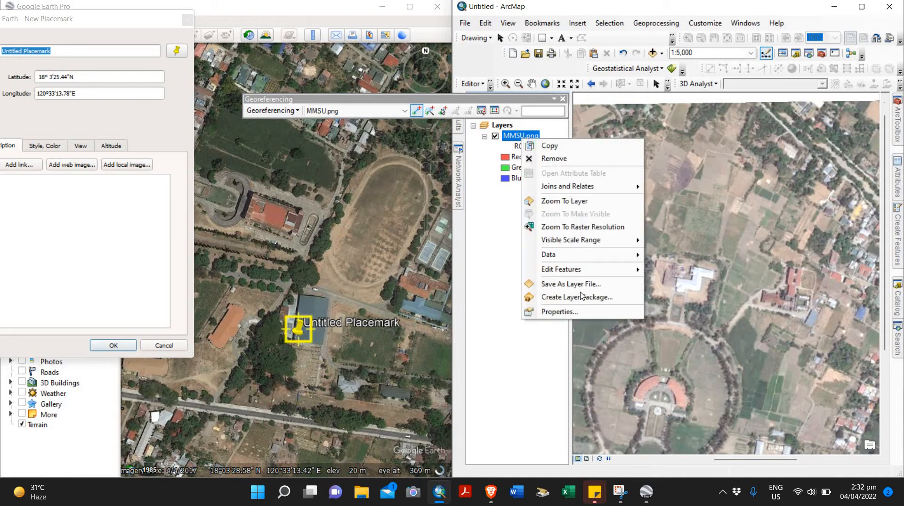
left_click(591, 313)
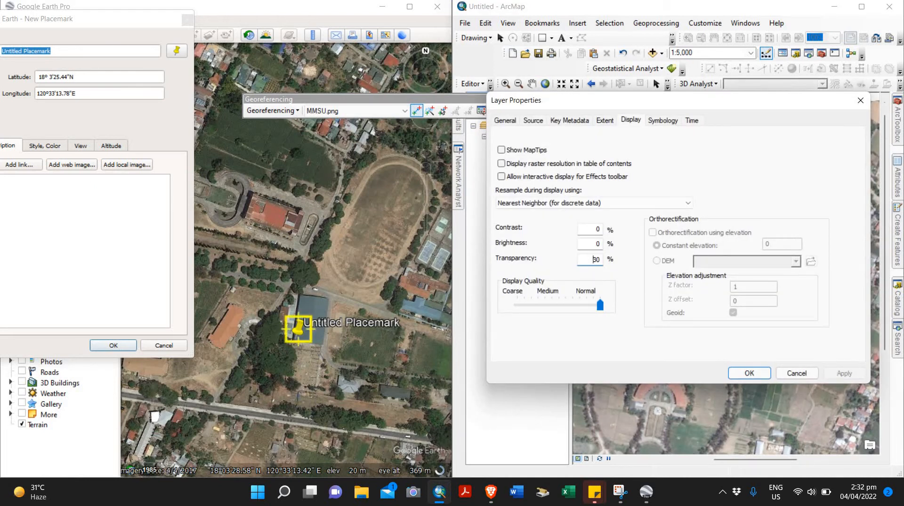
double_click(596, 260)
type("0")
key("Return")
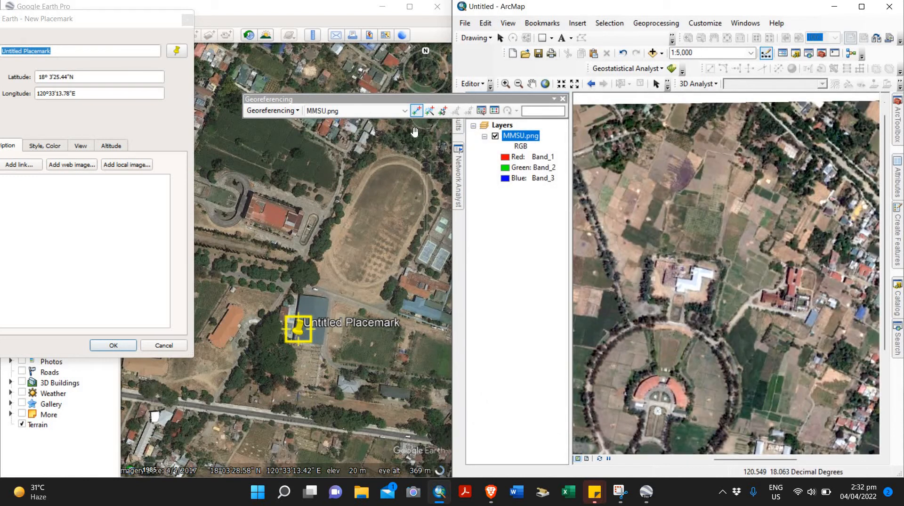
Rectify the MMSU.png image into the default ArcGIS geodatabase, changing the output name to start with MMSU_r
left_click(289, 112)
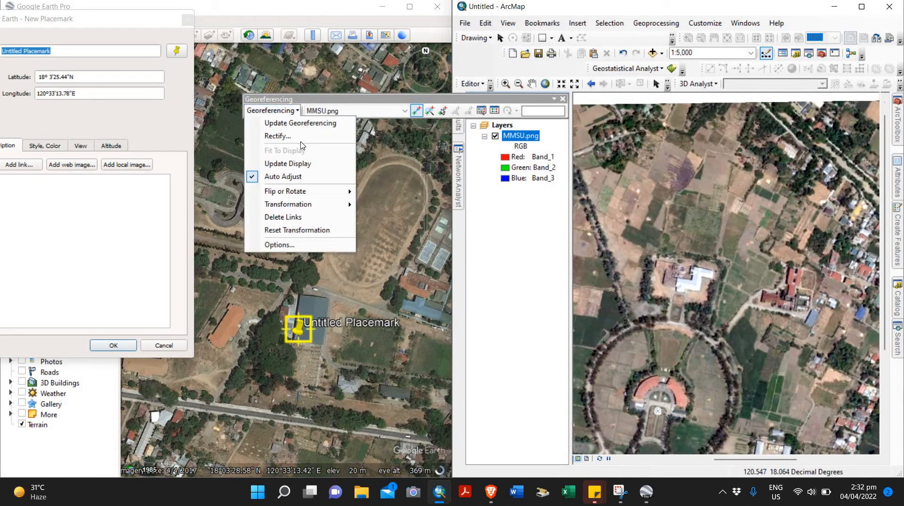
left_click(303, 135)
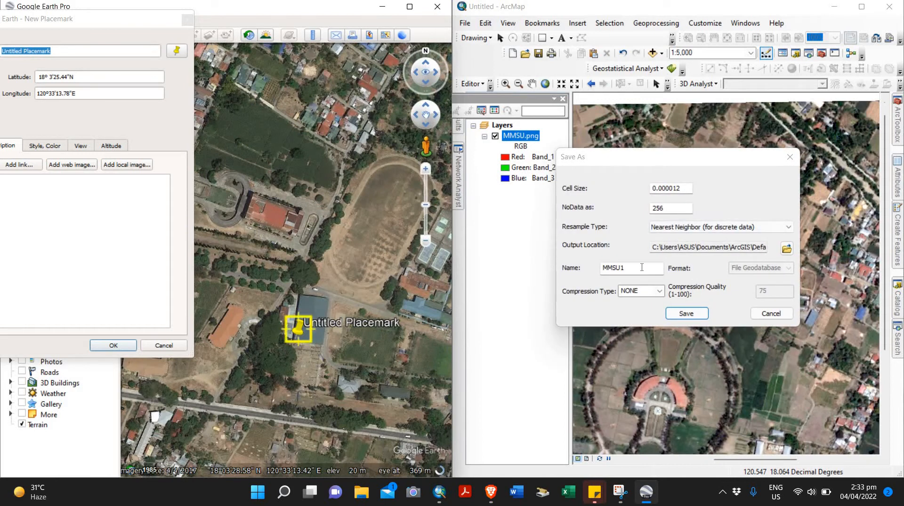
left_click(644, 267)
key("BackSpace")
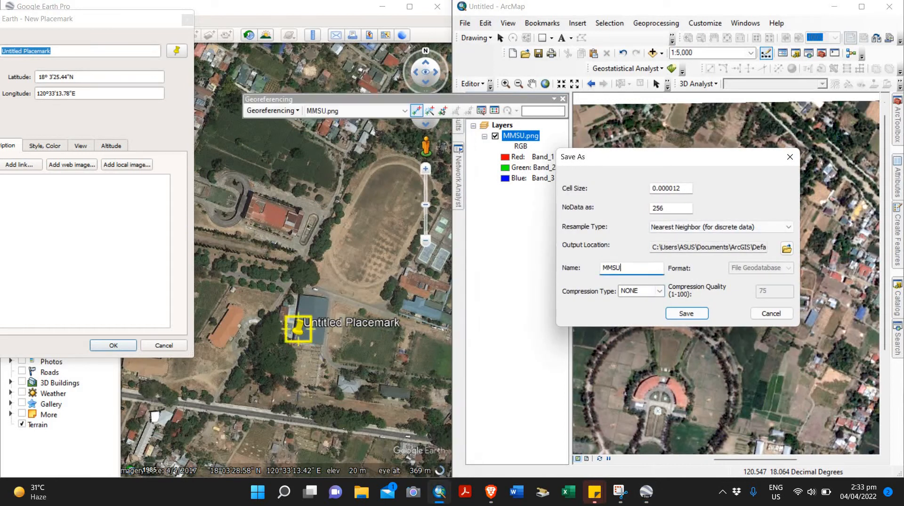
type("_r")
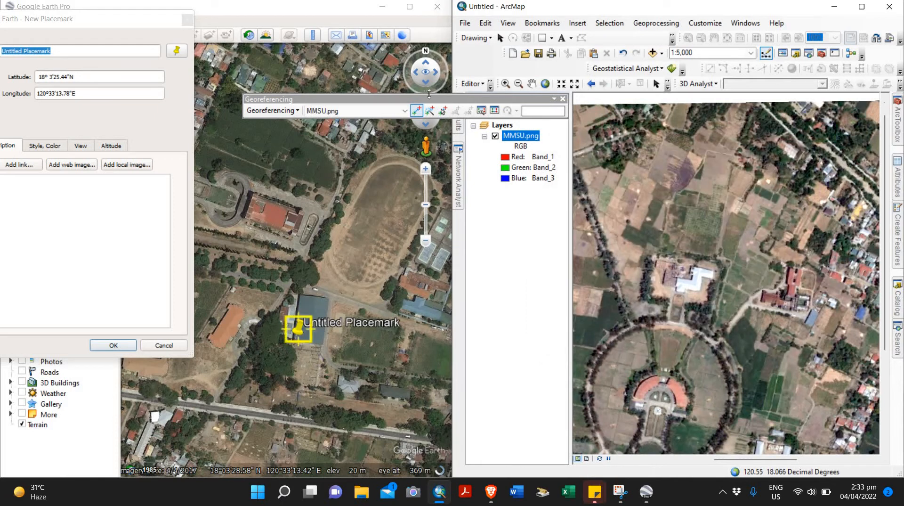
Dock the Georeferencing toolbar among the other toolbars and maximize the ArcMap window to show the whole image
left_click_drag(404, 99, 556, 71)
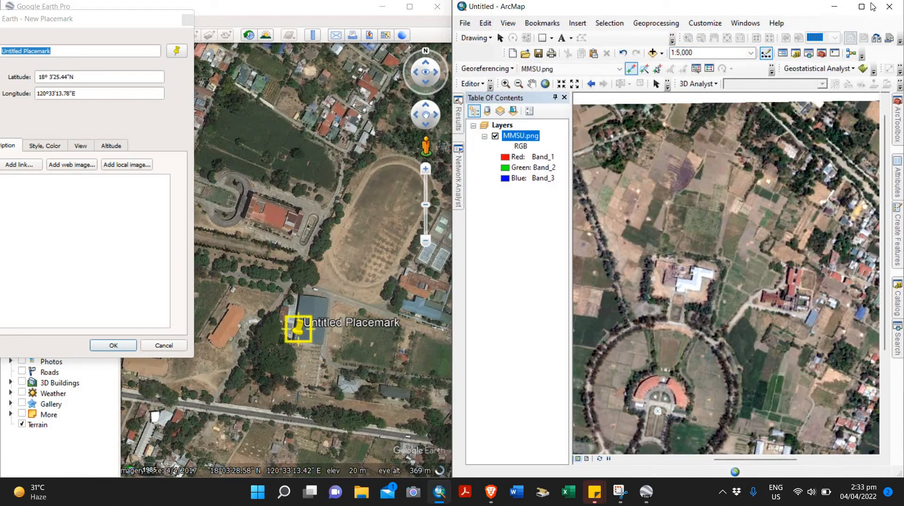
left_click(863, 7)
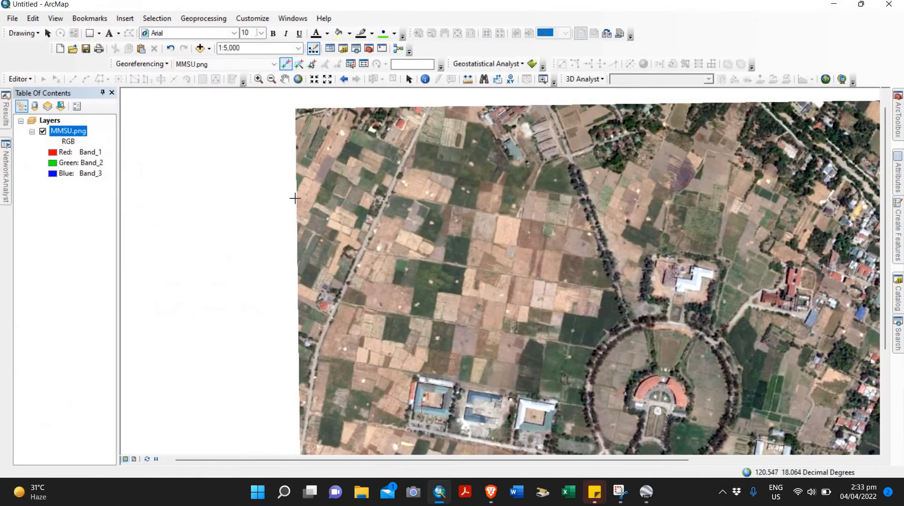
scroll(494, 259, "down", 2)
scroll(710, 358, "up", 1)
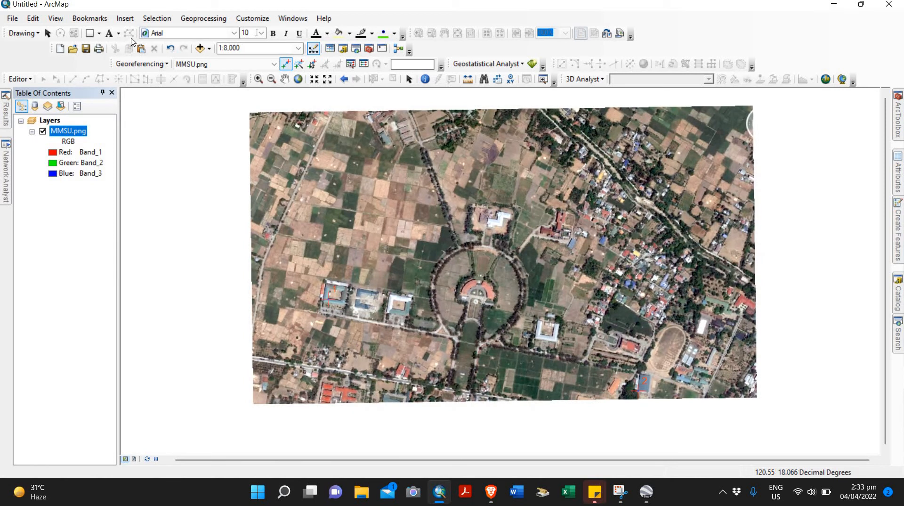
right_click(197, 51)
left_click(190, 65)
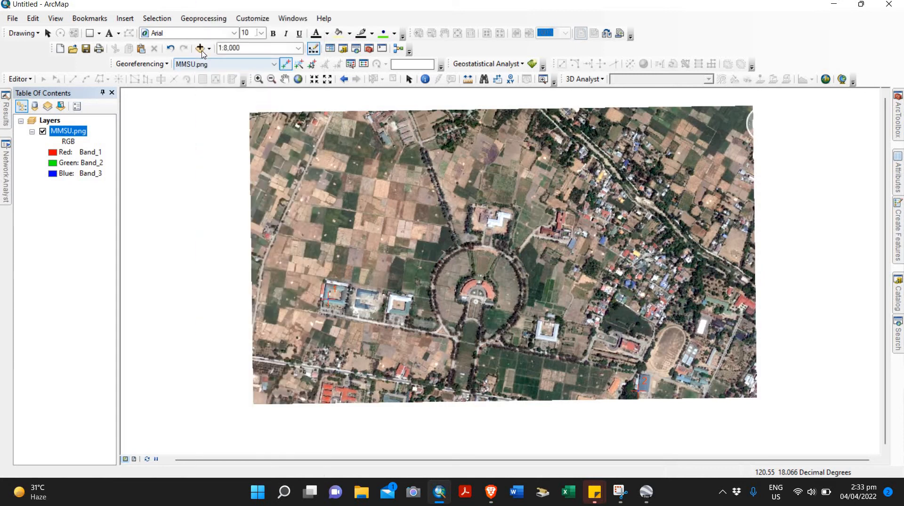
left_click(200, 48)
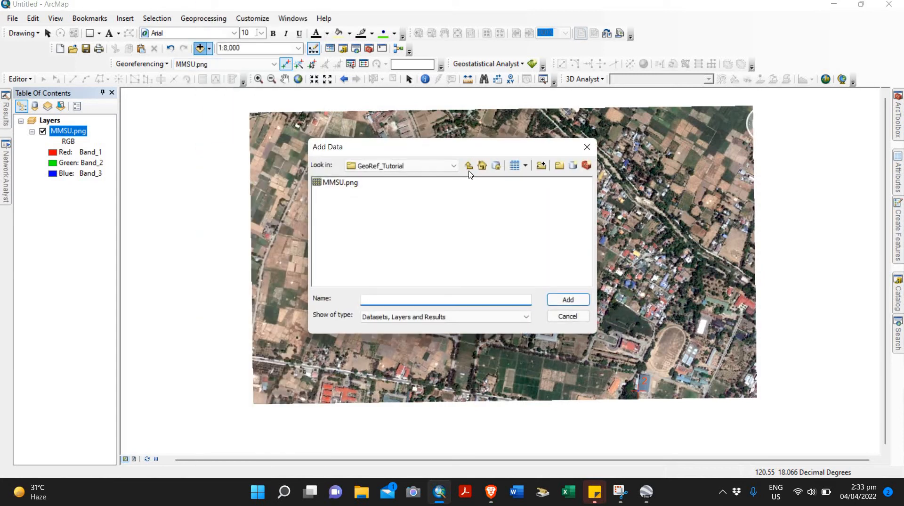
left_click(469, 166)
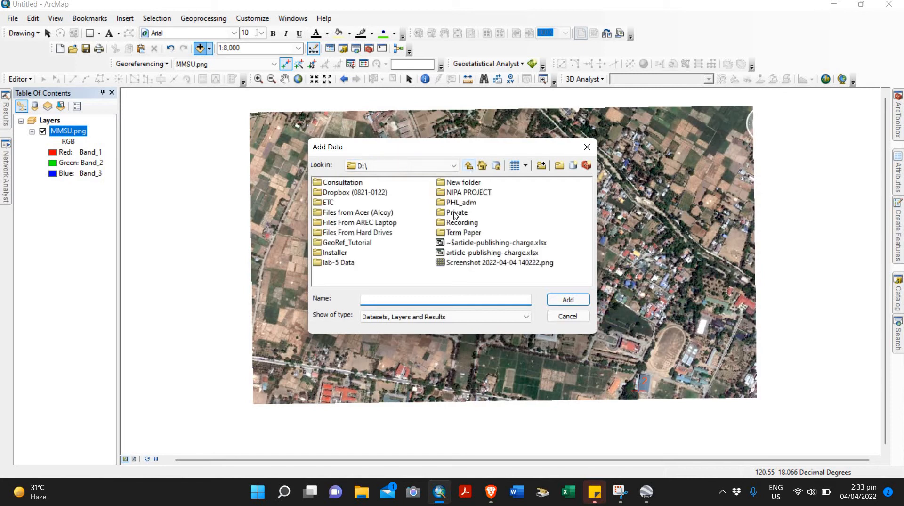
left_click(588, 148)
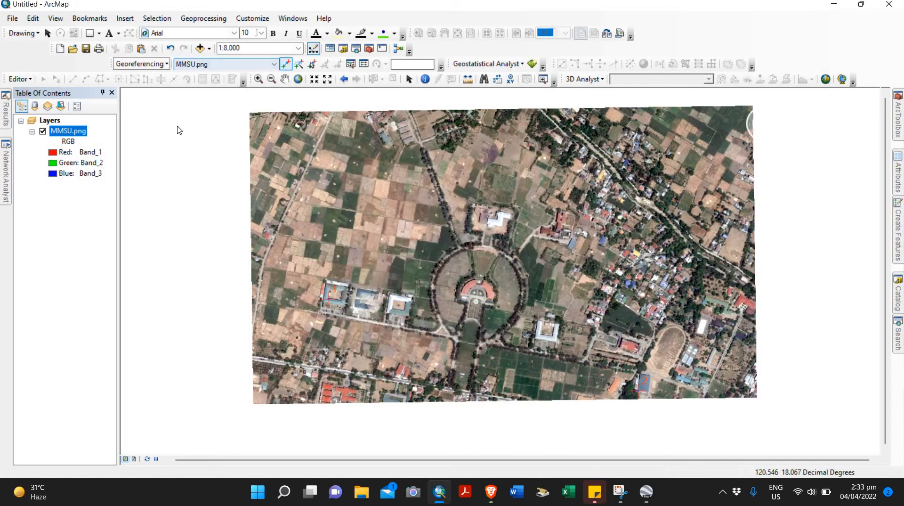
Start rectifying MMSU.png again and open the output location for selection
left_click(156, 64)
left_click(175, 90)
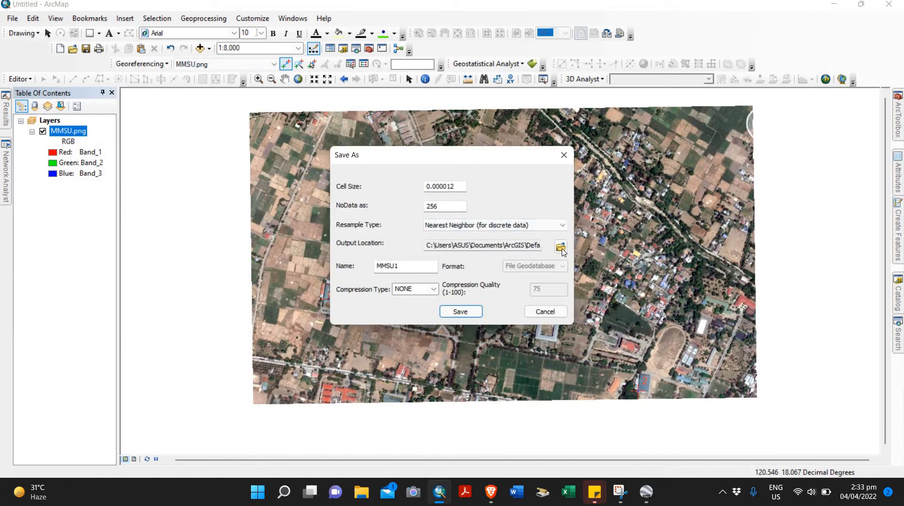
left_click(561, 248)
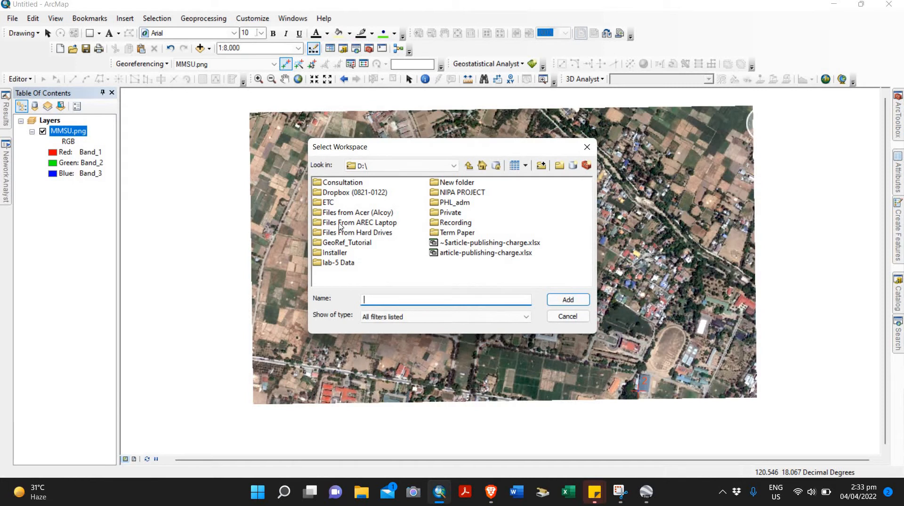
Try to enter MMSUrec as the output workspace inside the GeoRef_Tutorial folder
double_click(347, 242)
left_click(389, 300)
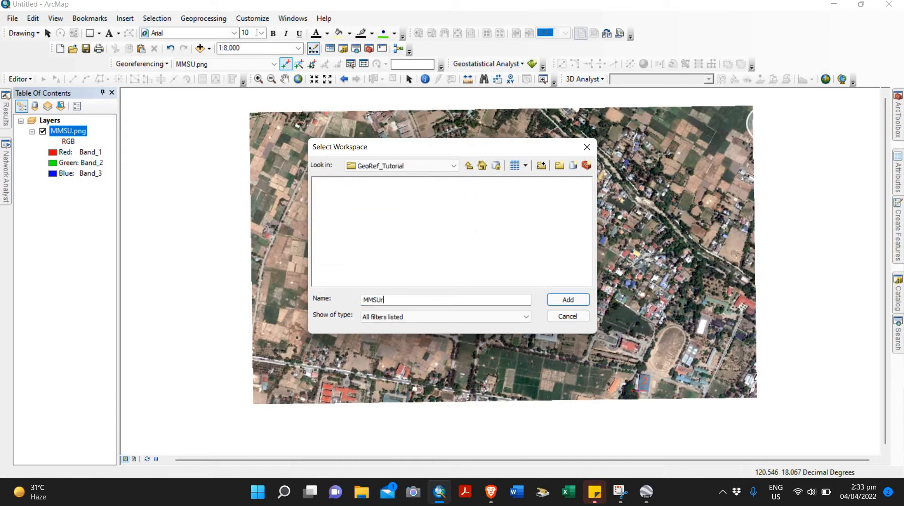
type("MMSUrec")
key("Return")
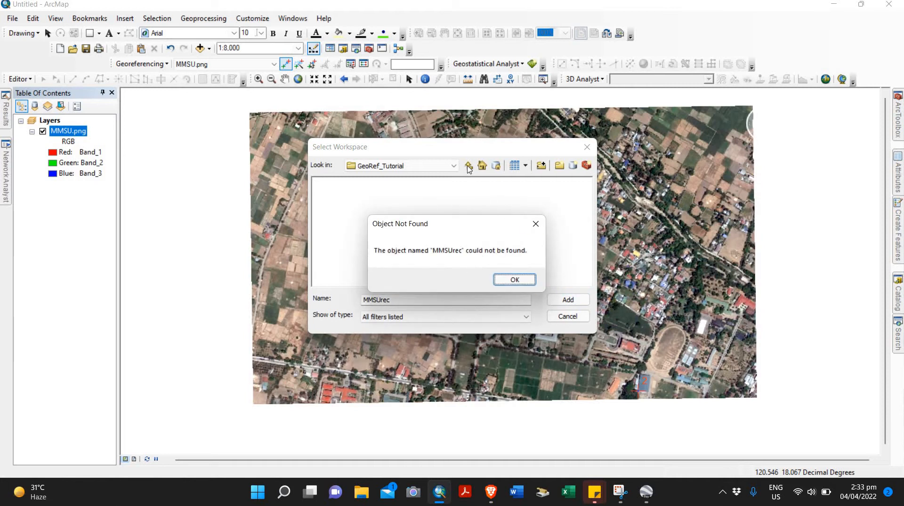
key("Return")
left_click(469, 166)
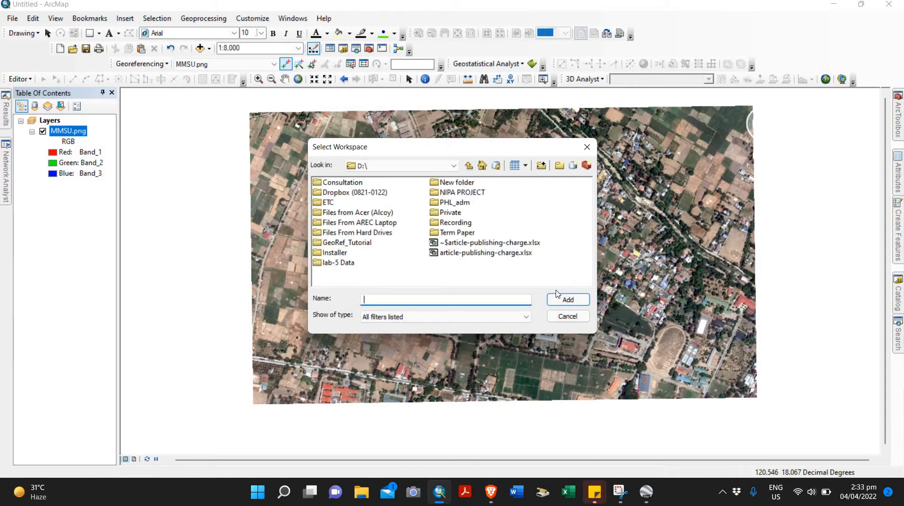
Choose D:\GeoRef_Tutorial as the output location and save the rectified raster there as MMSUrec.tif in TIFF format
left_click(569, 304)
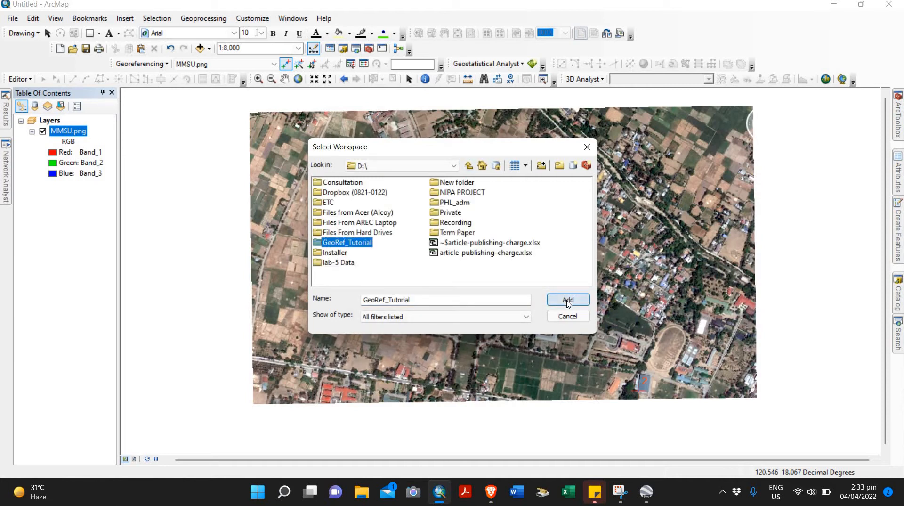
key("Return")
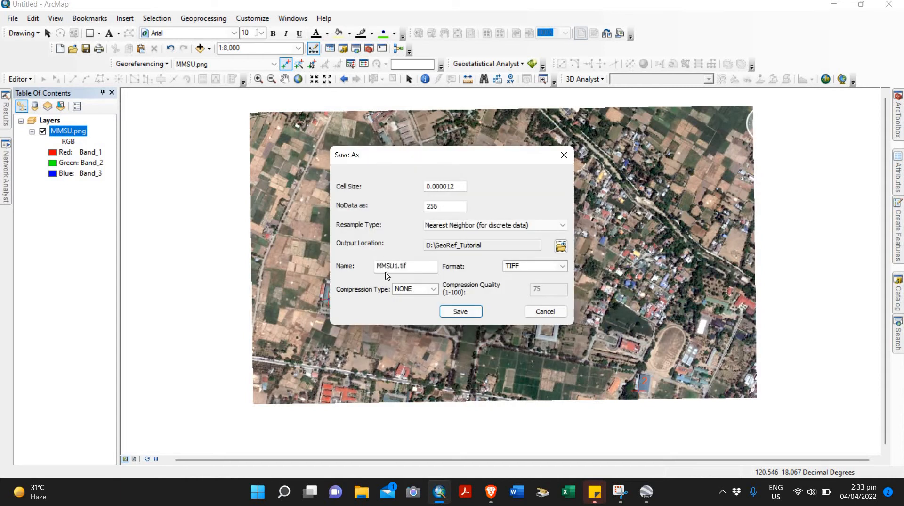
left_click(411, 269)
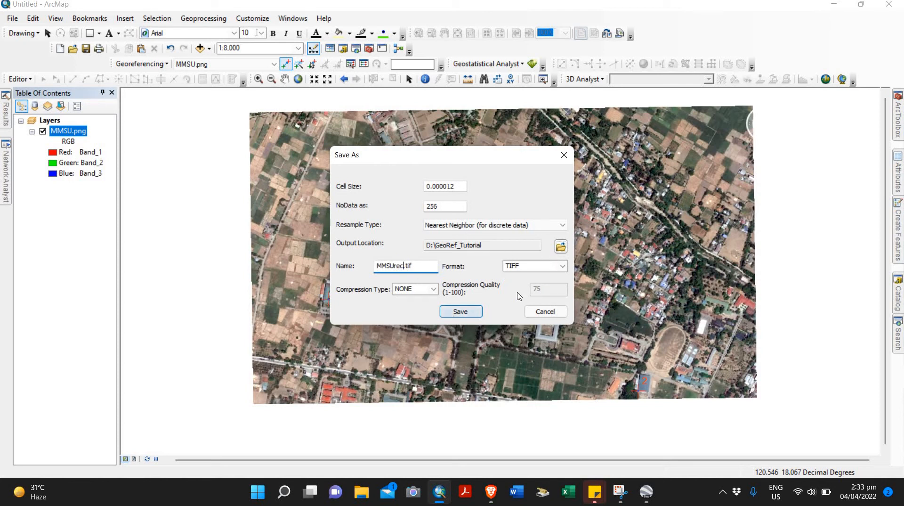
left_click(461, 311)
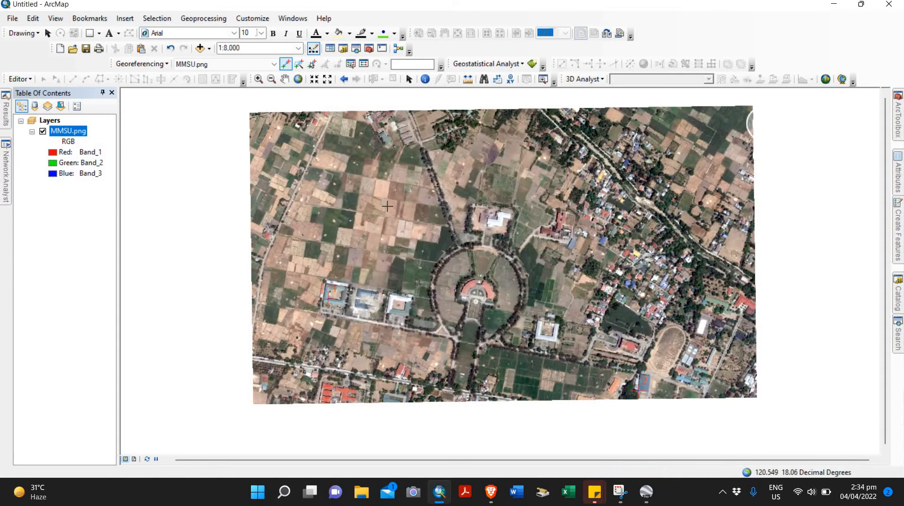
Replace the MMSU.png layer in the map with the rectified MMSUrec.tif from the GeoRef_Tutorial folder
right_click(70, 131)
left_click(104, 153)
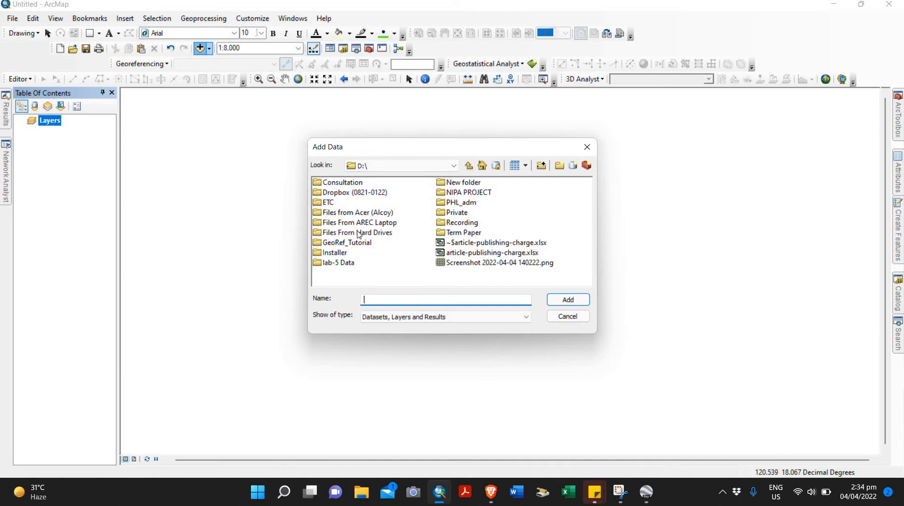
double_click(351, 243)
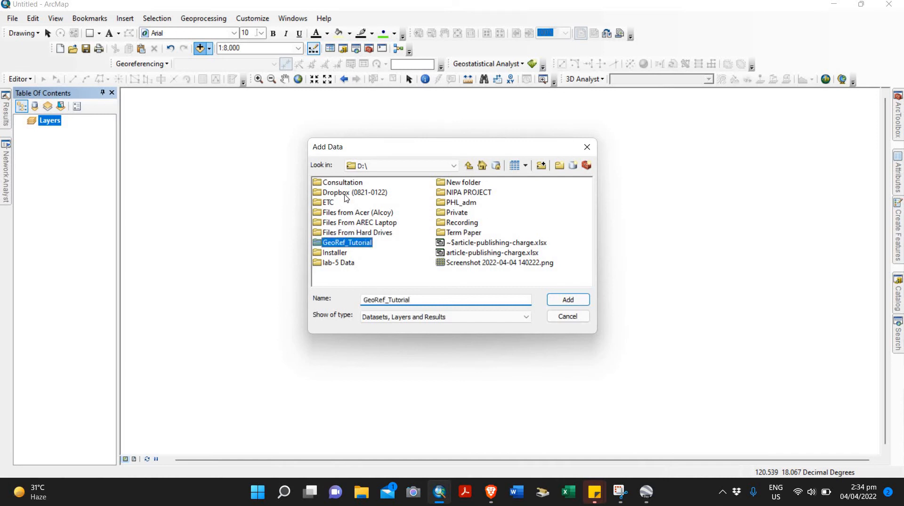
left_click(343, 192)
key("Return")
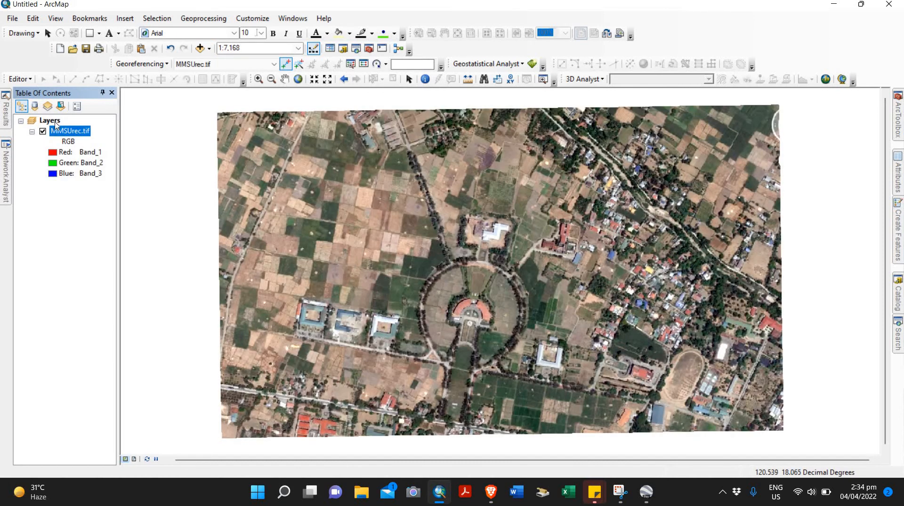
Open the data frame's coordinate system settings and expand the projected UTM systems down to WGS 1984, Northern Hemisphere
right_click(55, 124)
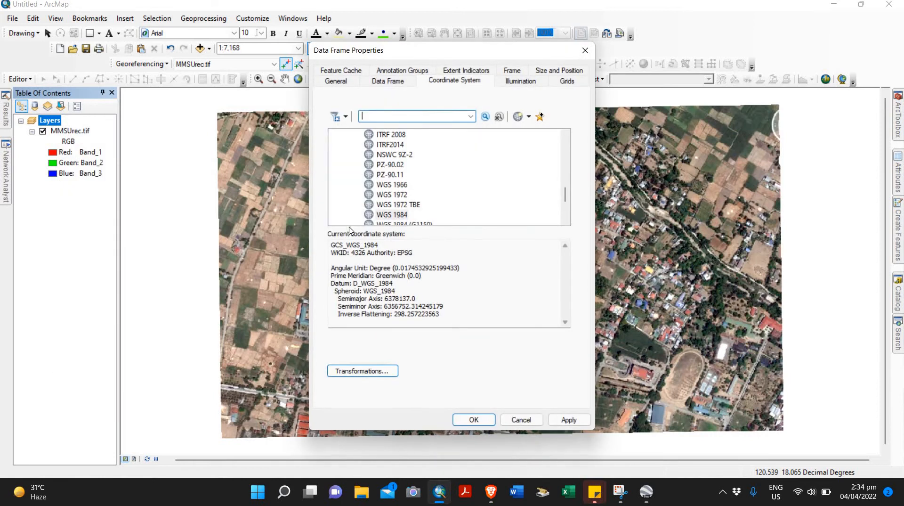
scroll(441, 181, "up", 10)
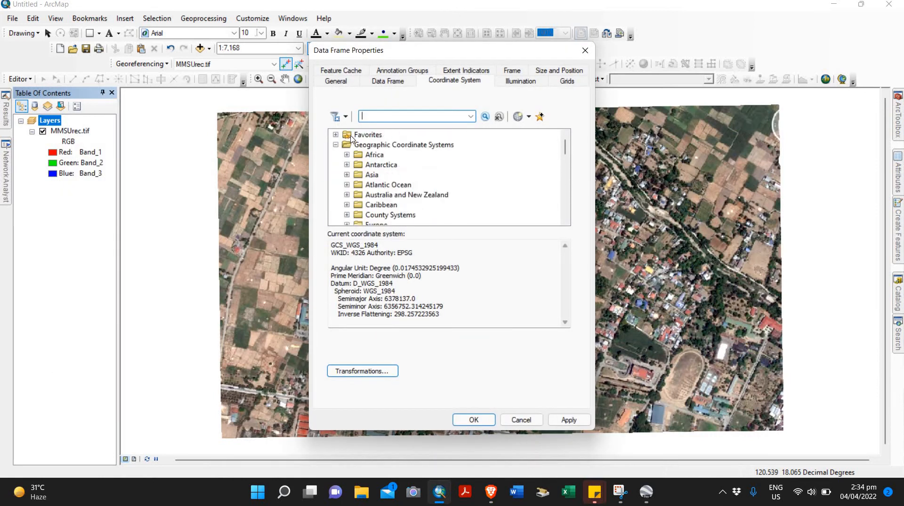
left_click(335, 135)
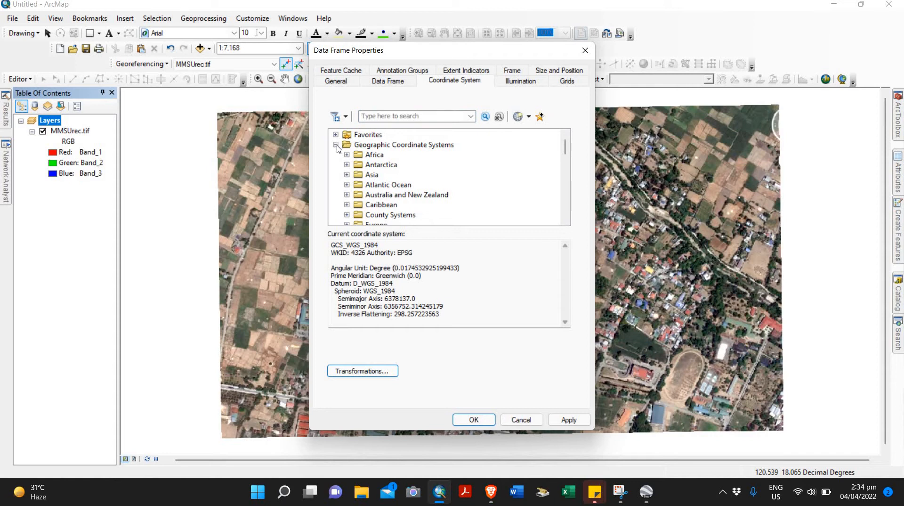
left_click(336, 145)
scroll(372, 191, "down", 2)
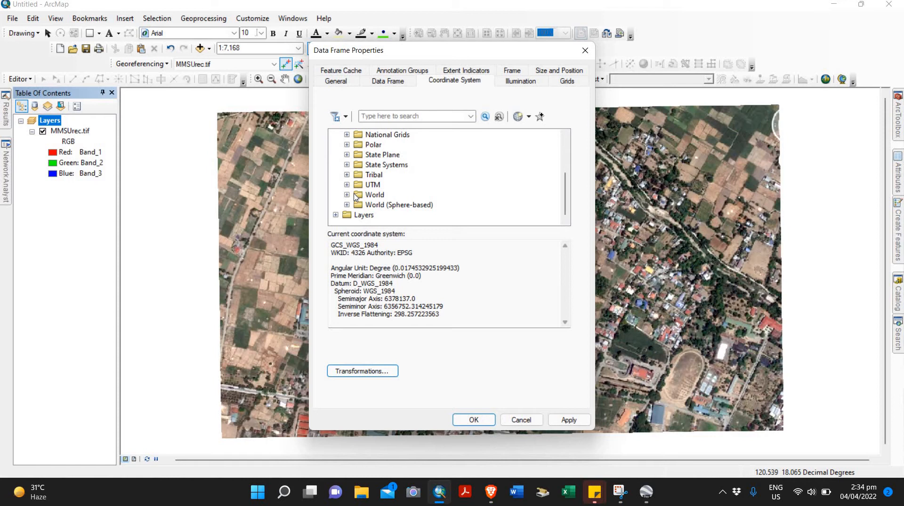
left_click(347, 185)
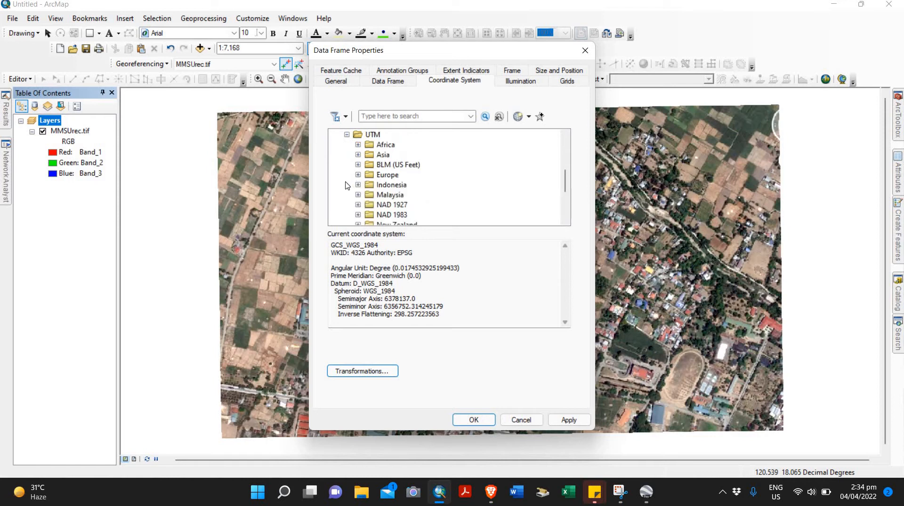
scroll(347, 184, "down", 3)
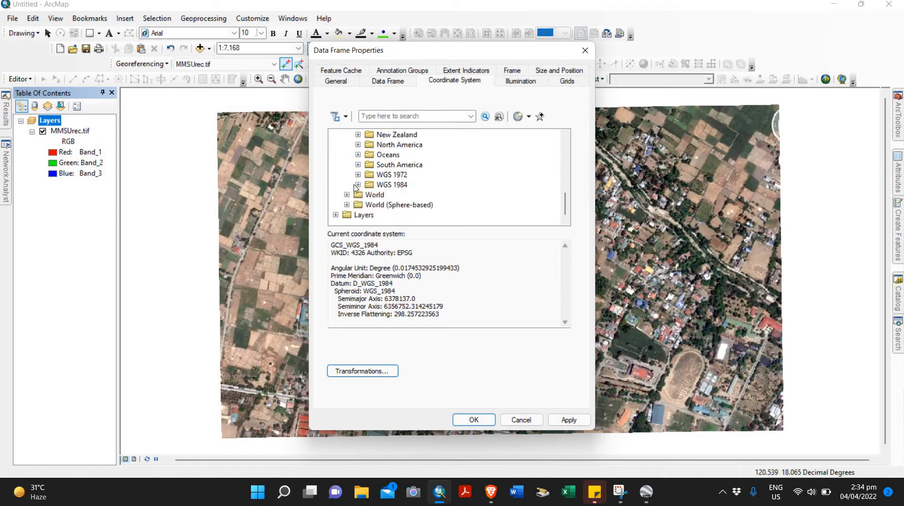
left_click(358, 185)
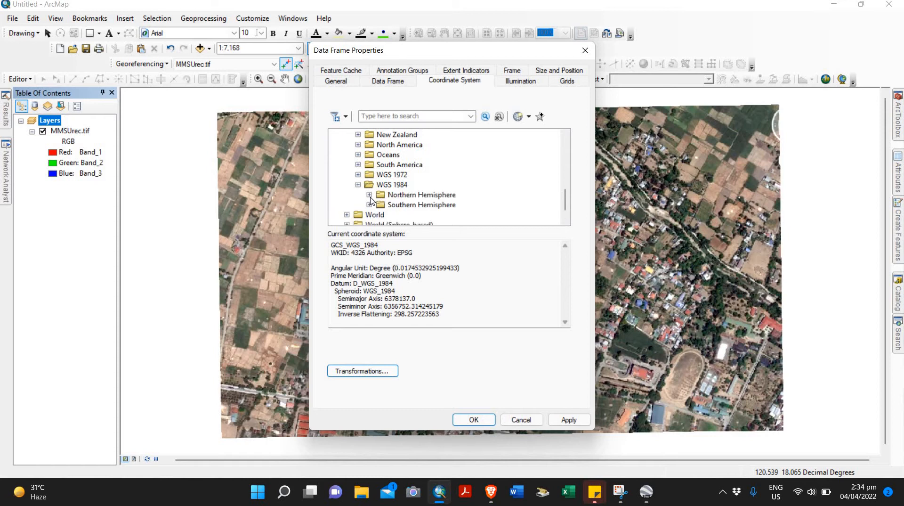
left_click(369, 196)
Set the data frame's coordinate system to WGS 1984 UTM Zone 51N and apply it
scroll(400, 207, "up", 4)
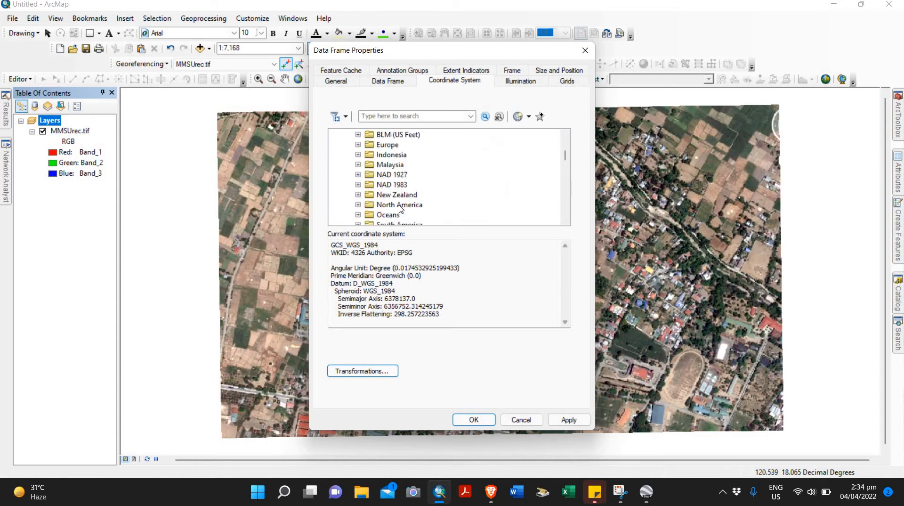
scroll(426, 189, "down", 2)
scroll(435, 200, "down", 18)
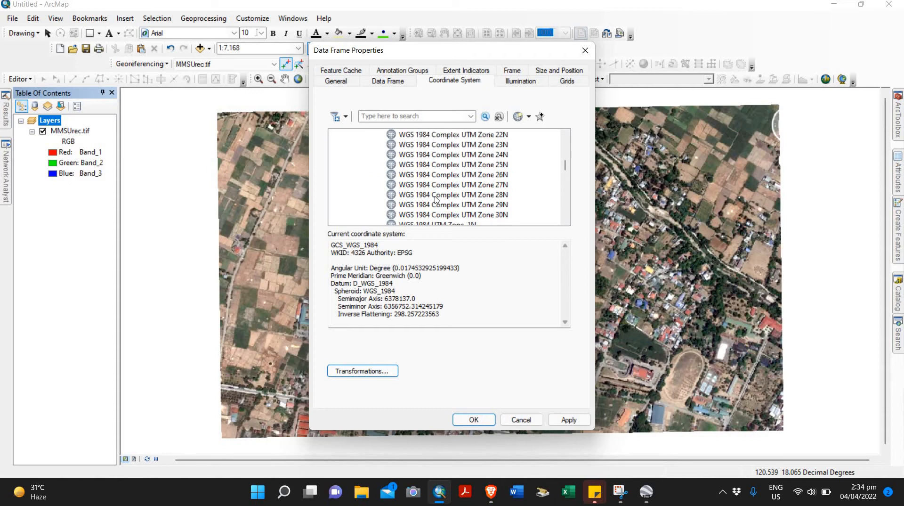
scroll(448, 203, "down", 8)
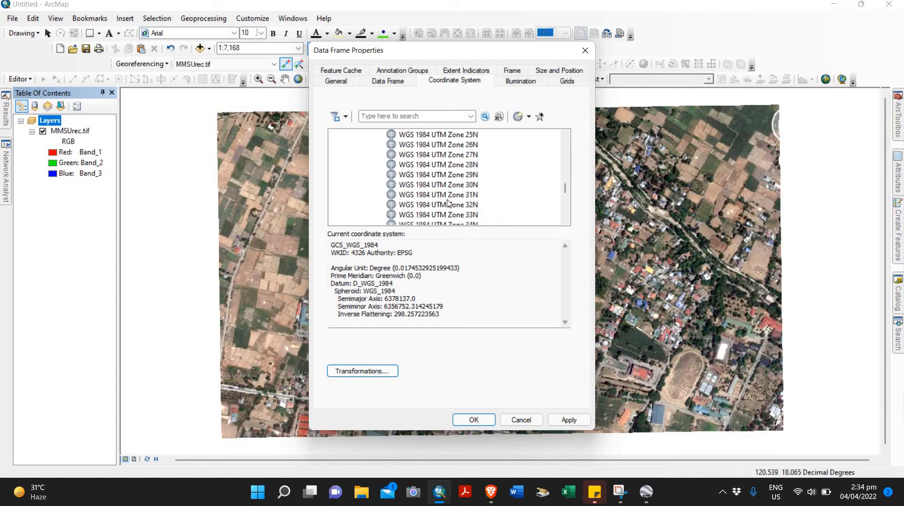
scroll(469, 183, "down", 1)
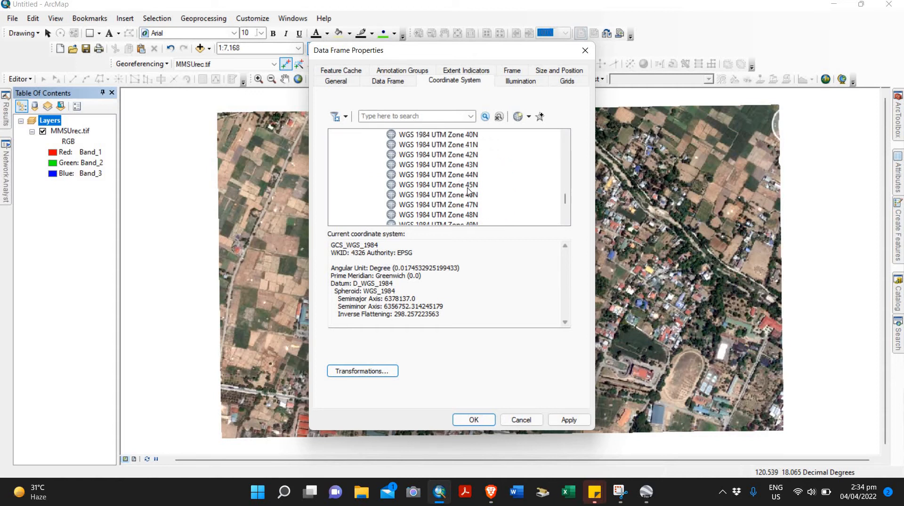
left_click(470, 215)
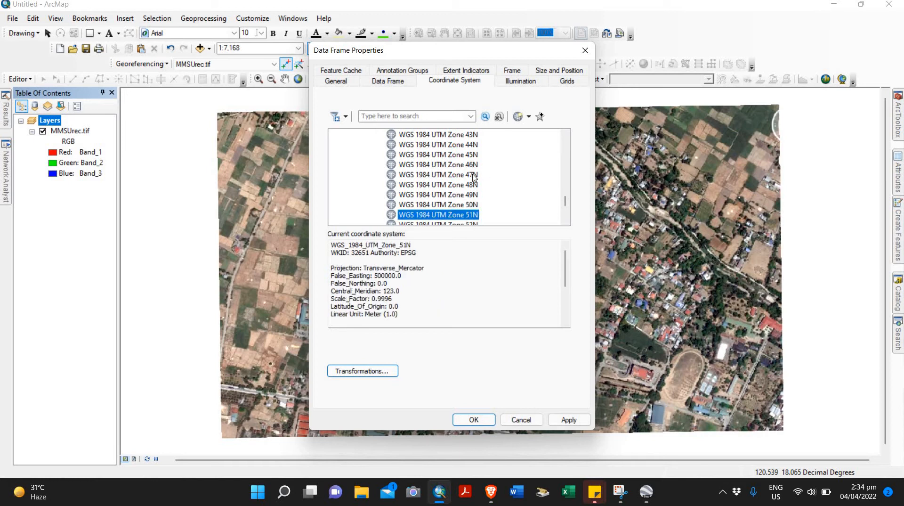
scroll(498, 205, "down", 1)
scroll(563, 421, "down", 1)
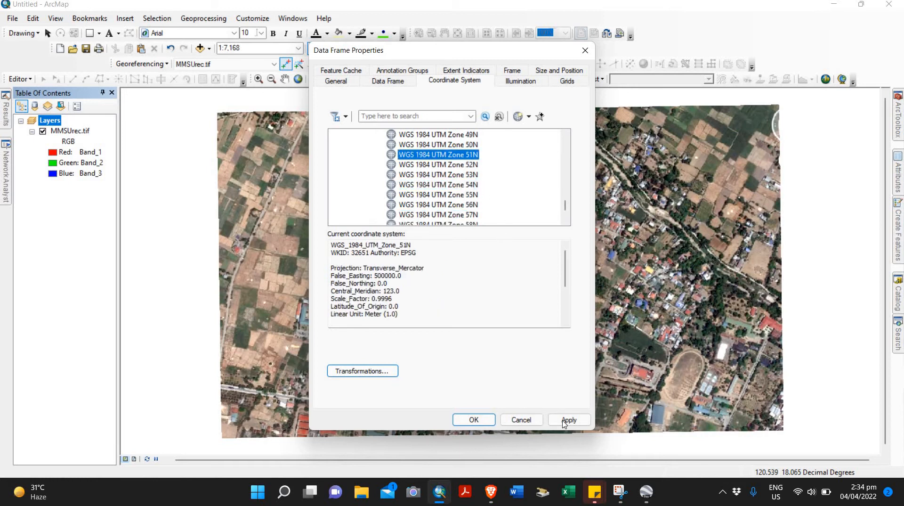
left_click(563, 421)
left_click(471, 419)
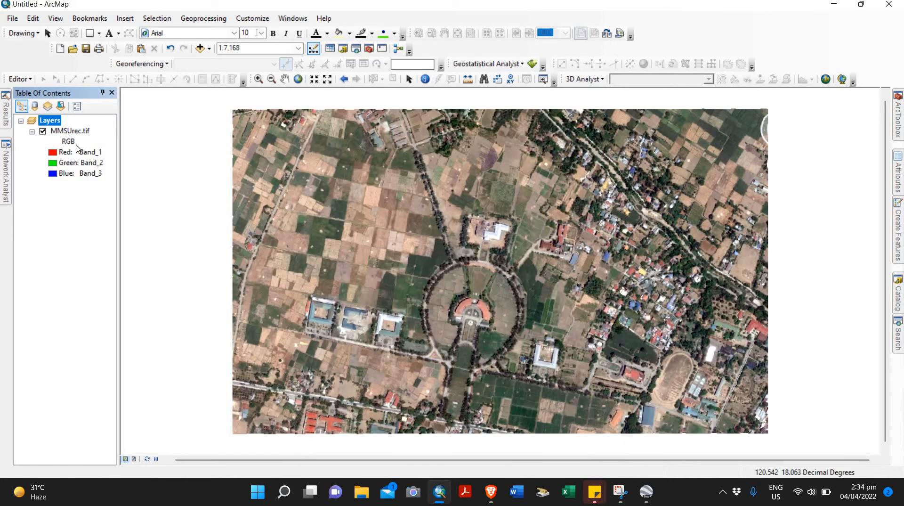
left_click(76, 216)
Browse the catalog's folder connections to D:\ and expand the GeoRef_Tutorial folder
mouse_move(903, 329)
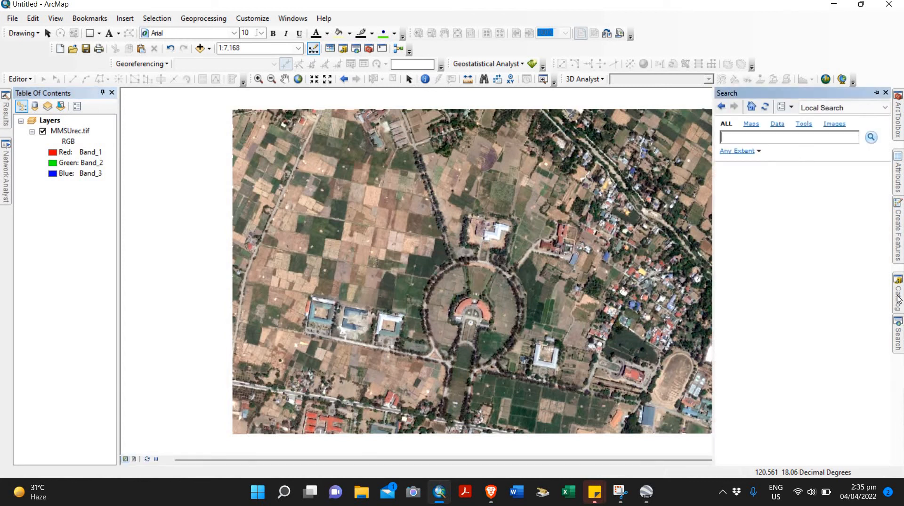
mouse_move(900, 299)
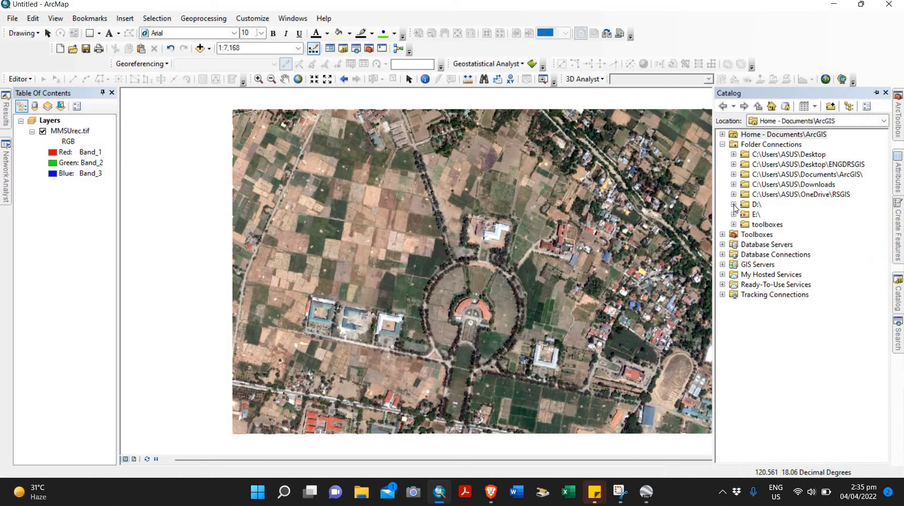
left_click(734, 205)
scroll(803, 360, "down", 1)
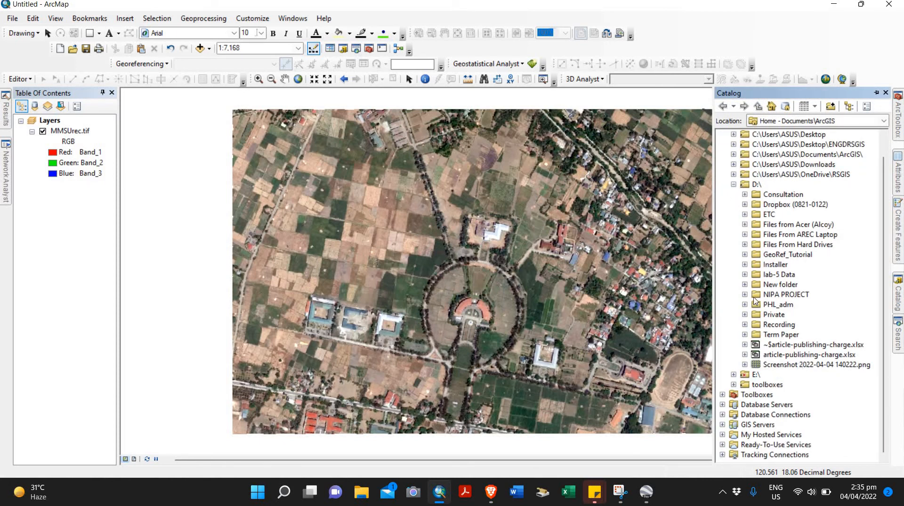
scroll(755, 300, "up", 1)
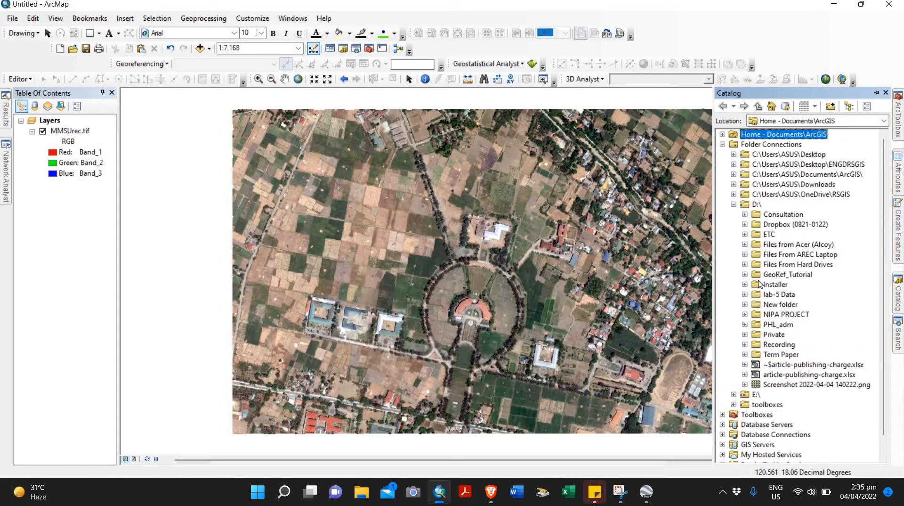
left_click(745, 274)
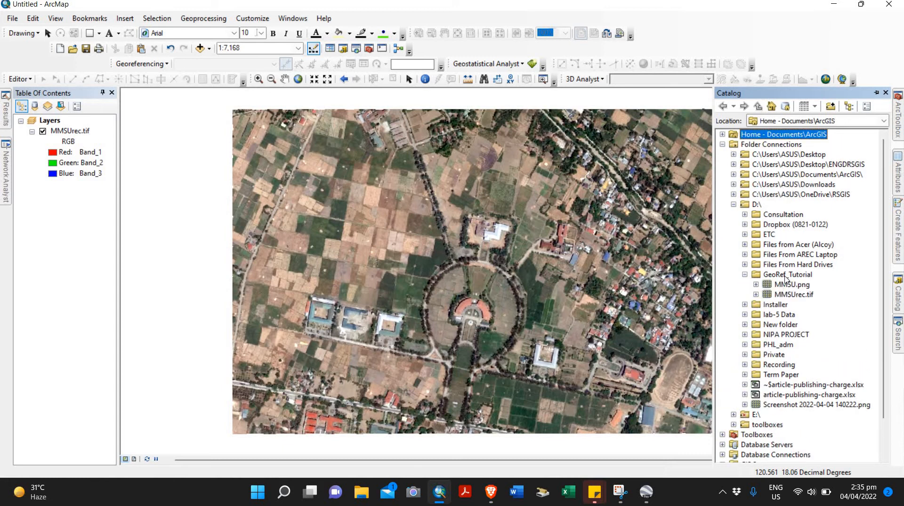
Create a new folder named DigitizedOutput inside GeoRef_Tutorial
left_click(786, 277)
right_click(786, 277)
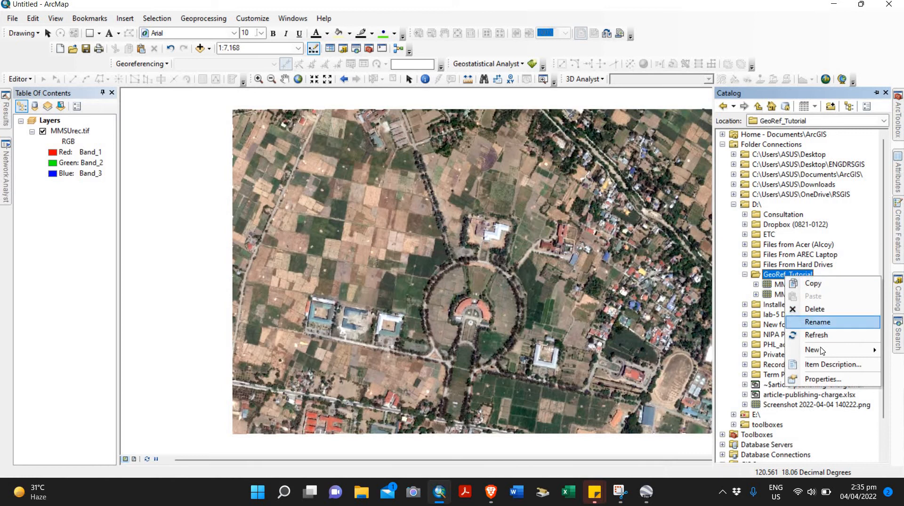
mouse_move(822, 349)
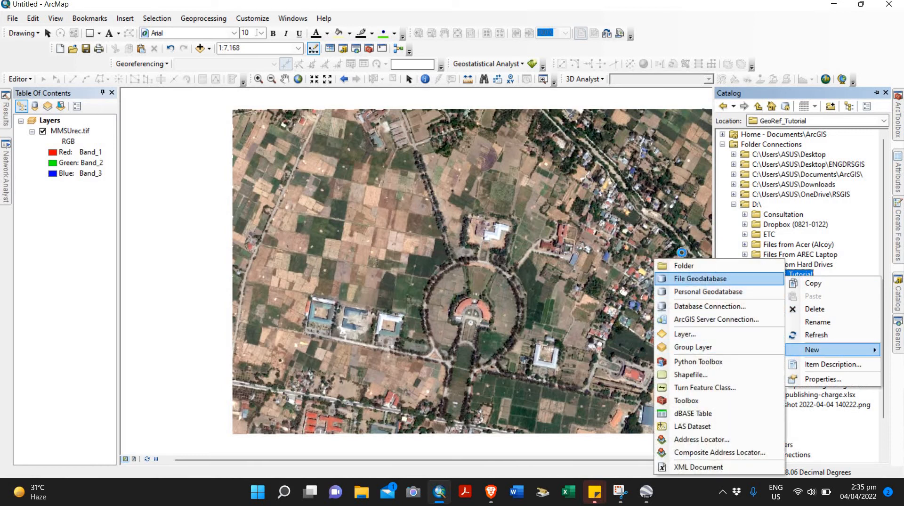
left_click(648, 252)
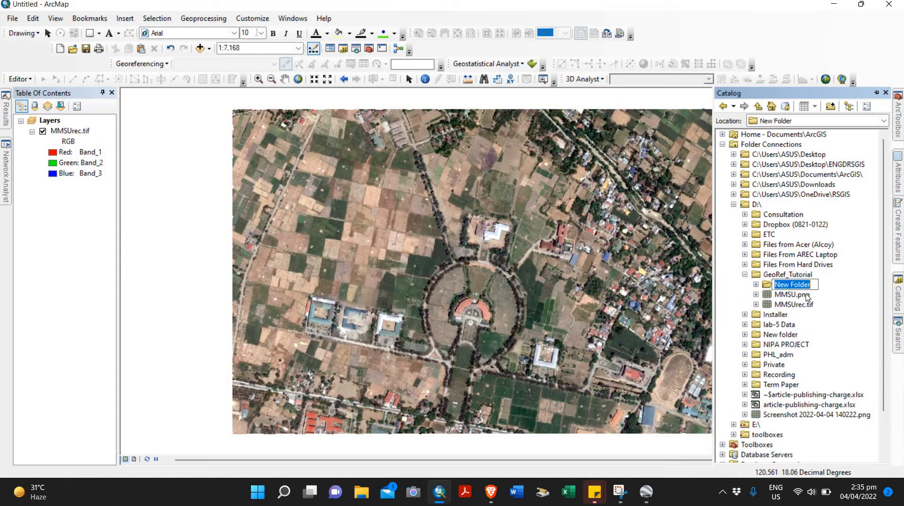
key("BackSpace")
type("Output")
key("BackSpace")
key("BackSpace")
key("BackSpace")
key("BackSpace")
key("BackSpace")
key("BackSpace")
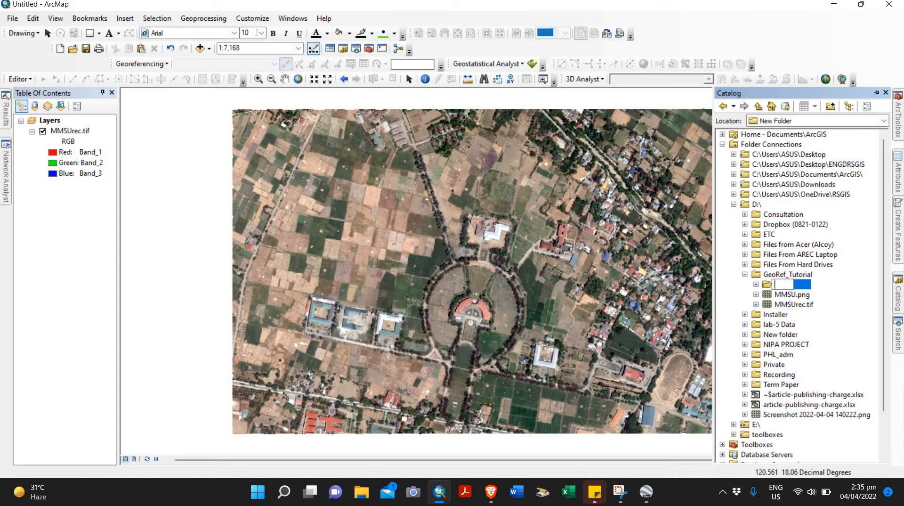
type("DigitizedOutpu")
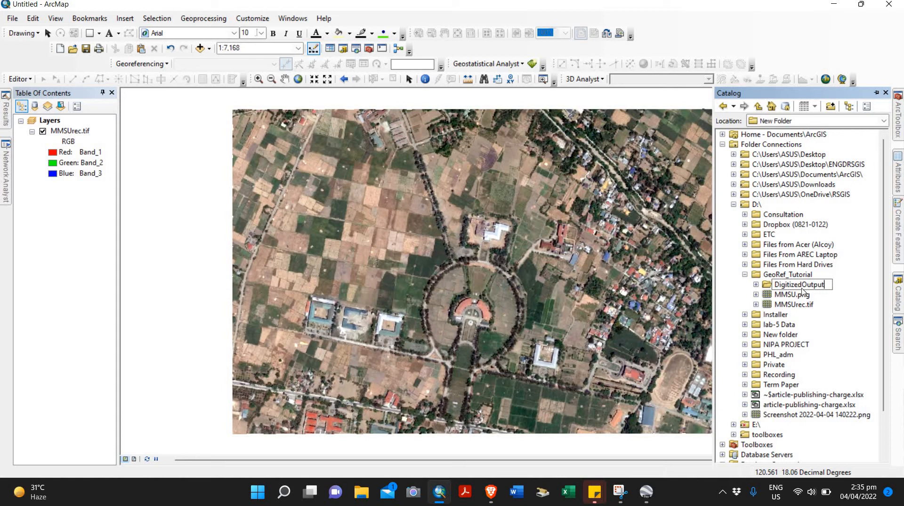
type("t")
key("Return")
Create a polygon shapefile with the default name New_Shapefile in the DigitizedOutput folder, using the WGS 1984 UTM Zone 51N coordinate system
right_click(799, 288)
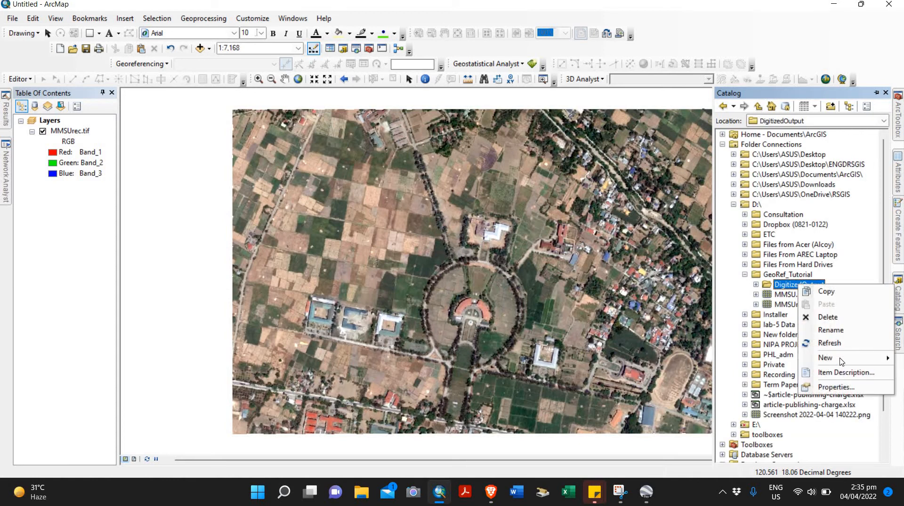
mouse_move(826, 358)
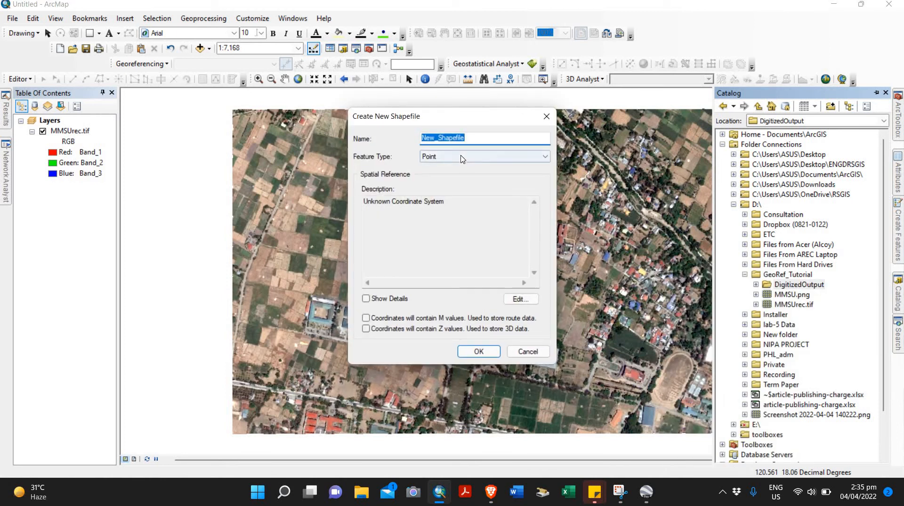
left_click(463, 158)
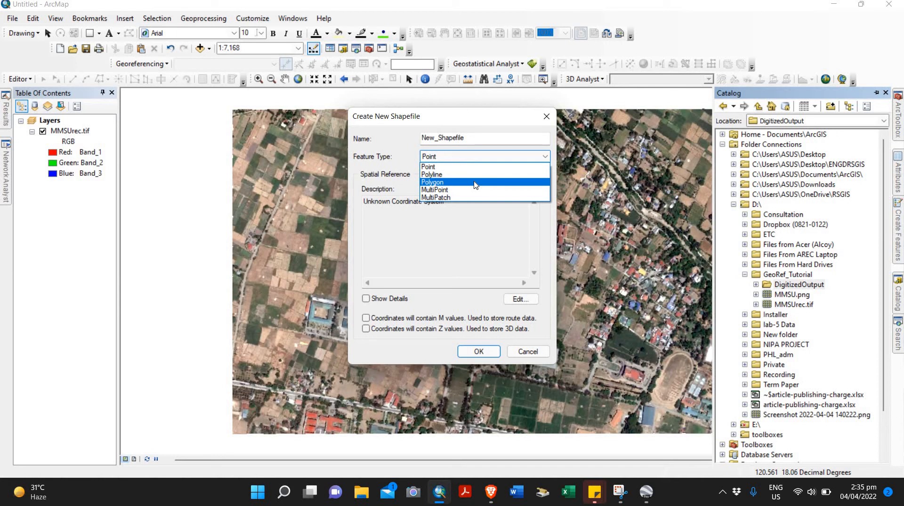
left_click(457, 182)
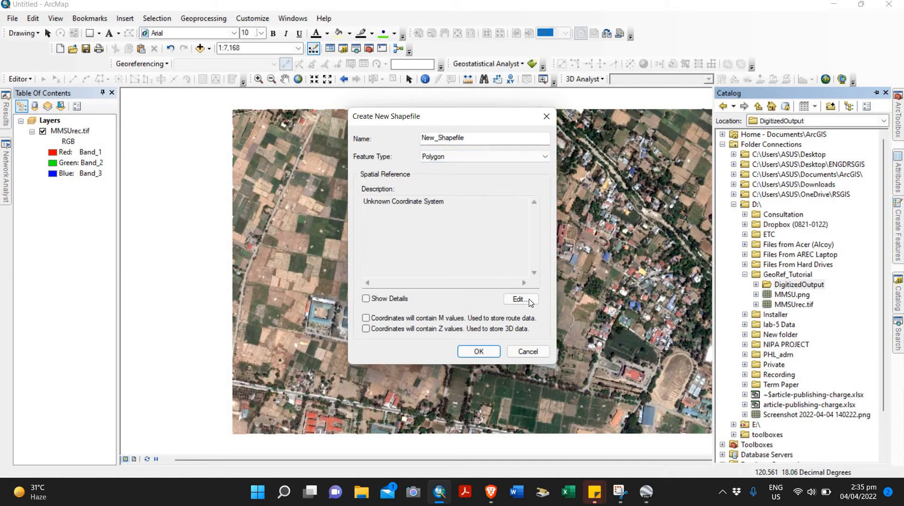
left_click(521, 299)
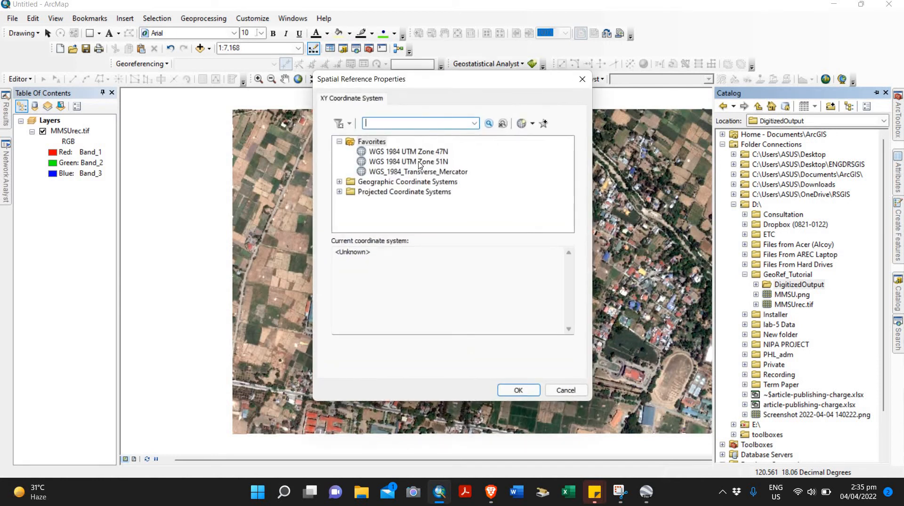
left_click(422, 163)
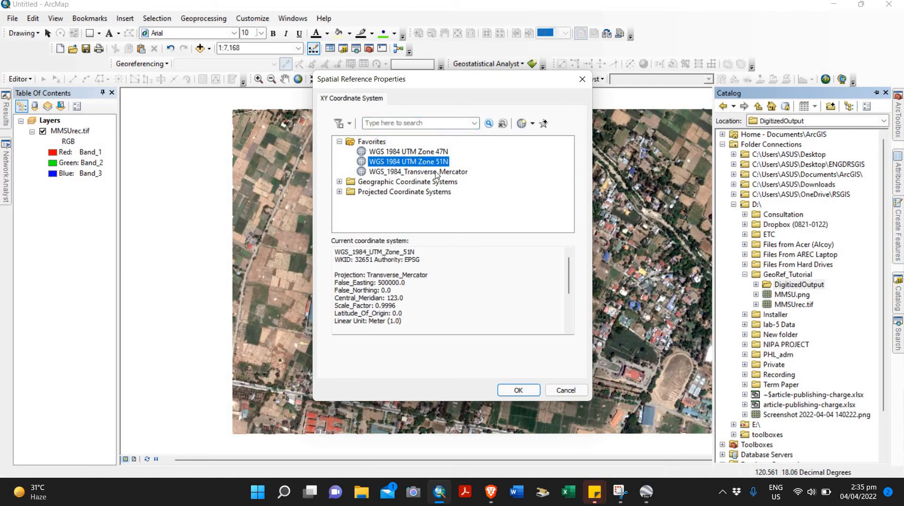
left_click(518, 389)
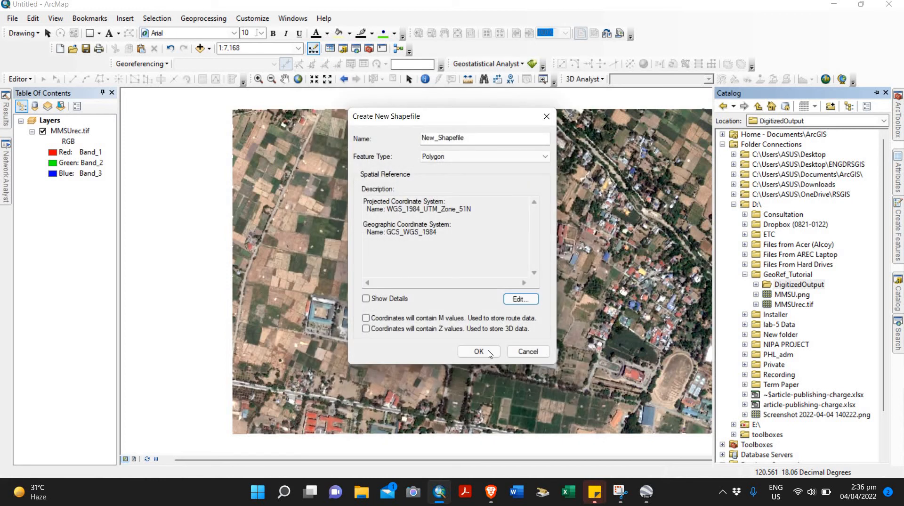
left_click(479, 351)
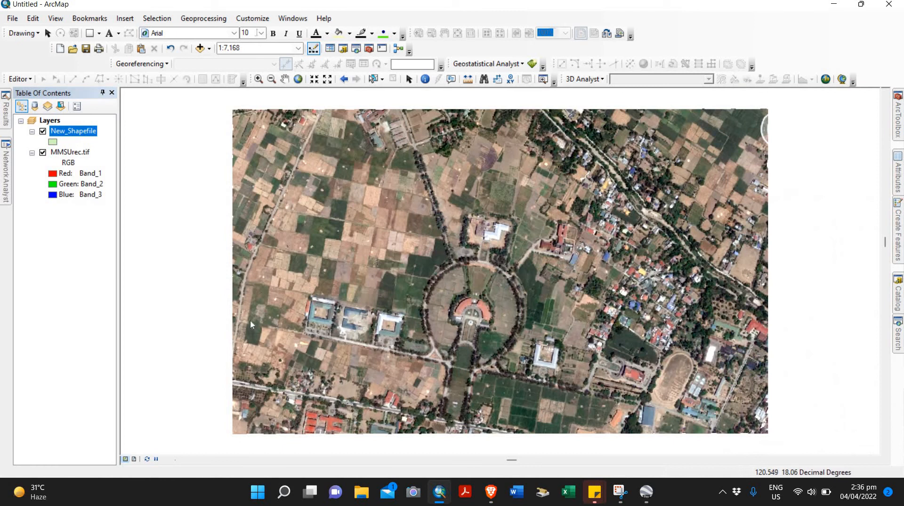
Start an editing session on the New_Shapefile layer for digitizing over the campus buildings
scroll(314, 312, "down", 3)
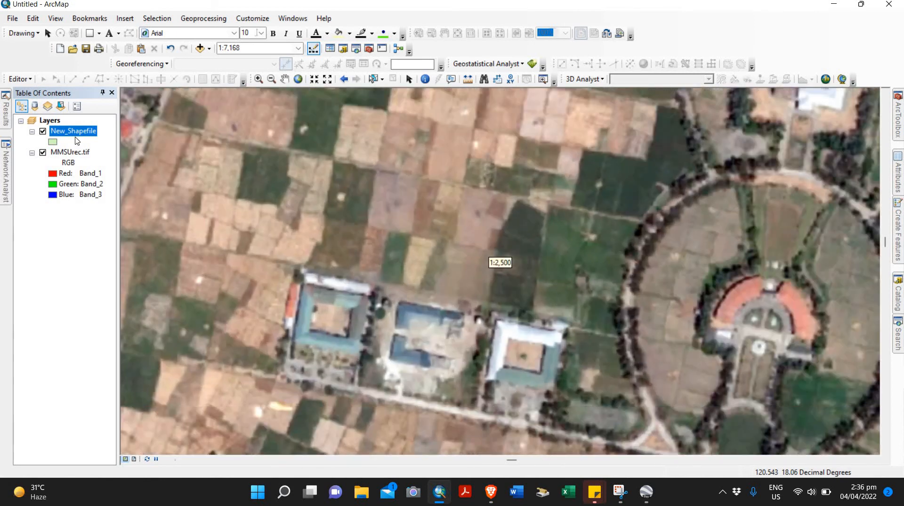
right_click(78, 134)
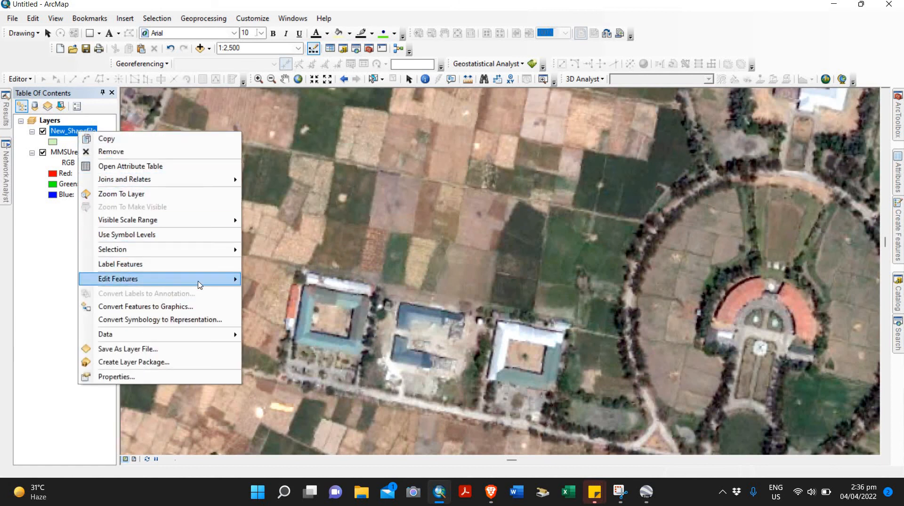
mouse_move(200, 281)
left_click(281, 281)
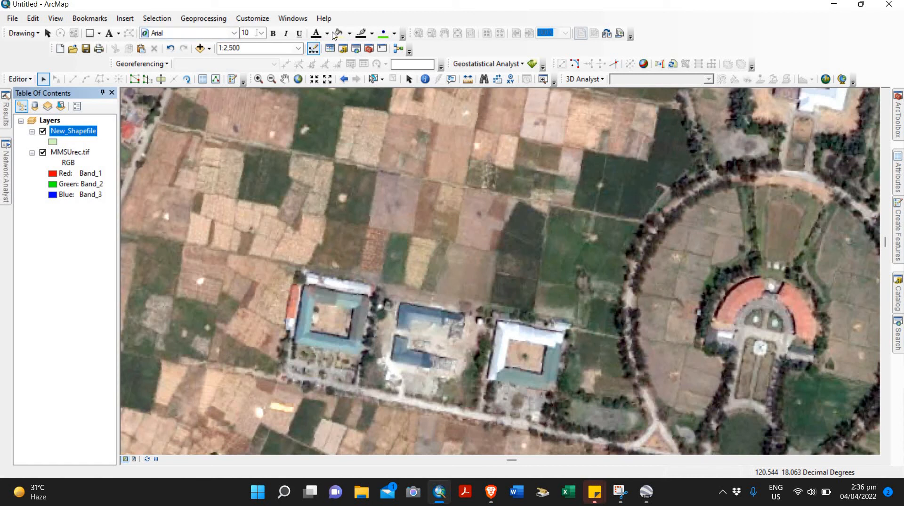
Digitize a four-corner polygon of about 5,450 sq m over the westernmost courtyard building, using the New_Shapefile template and the Polygon construction tool
left_click_drag(167, 119, 198, 105)
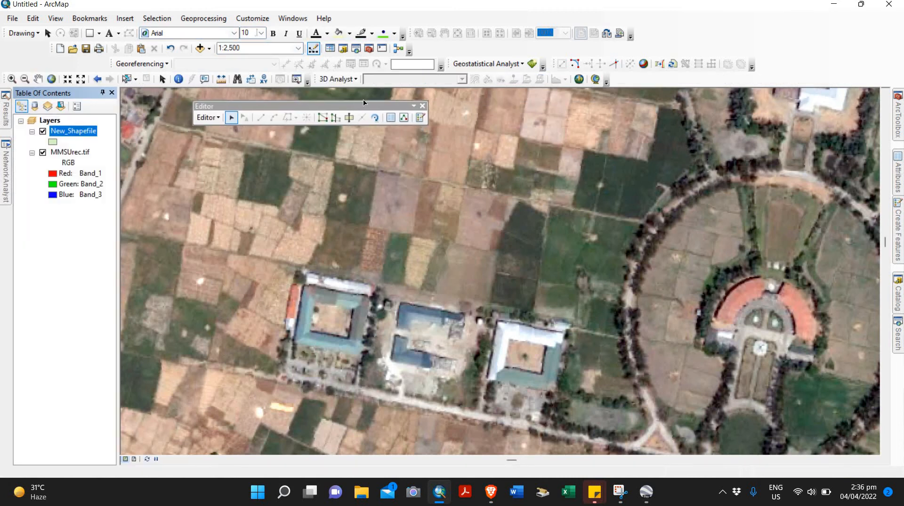
left_click(421, 119)
left_click(768, 133)
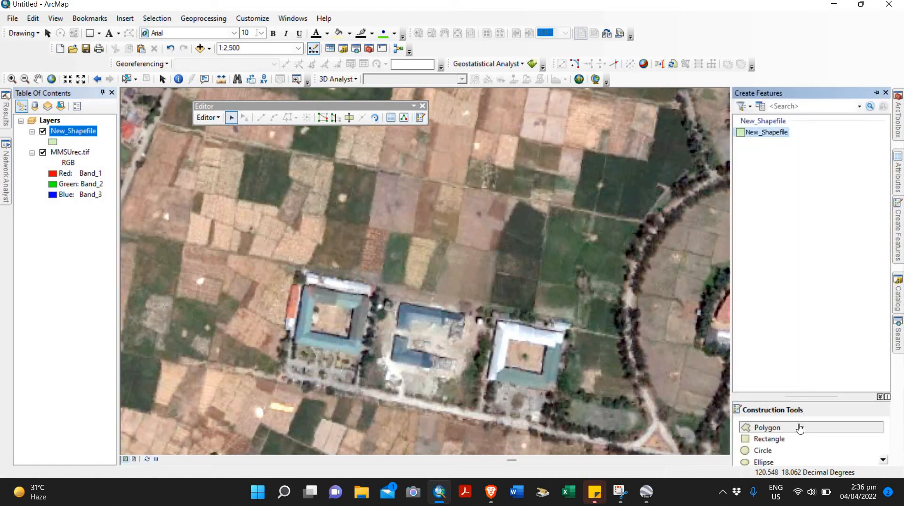
left_click(800, 427)
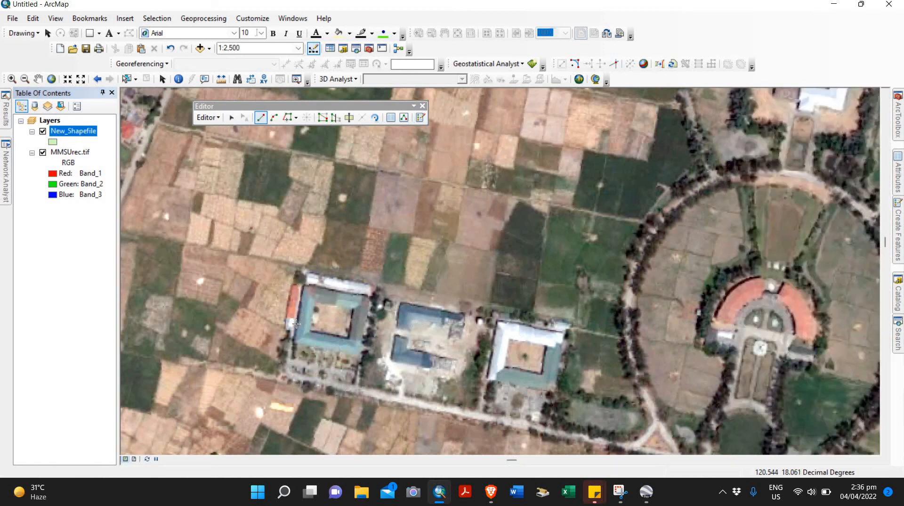
left_click(303, 282)
left_click(291, 343)
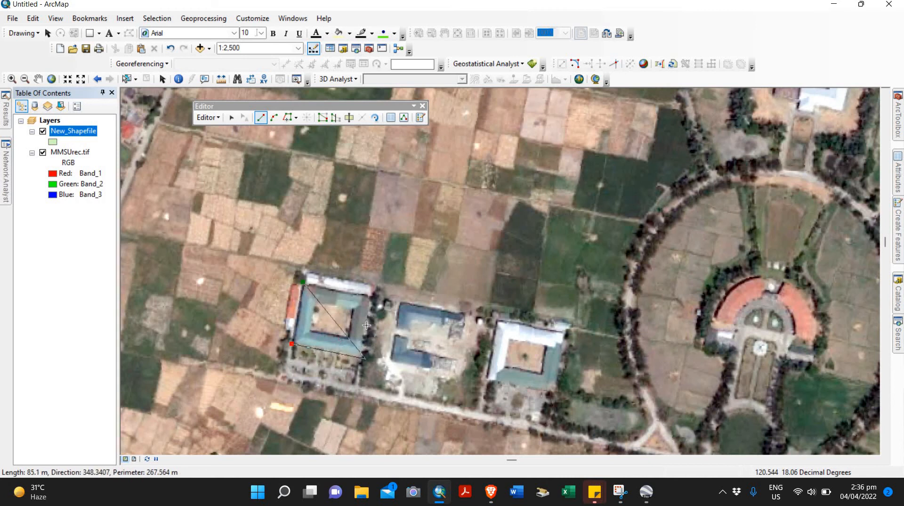
left_click(361, 354)
left_click(371, 294)
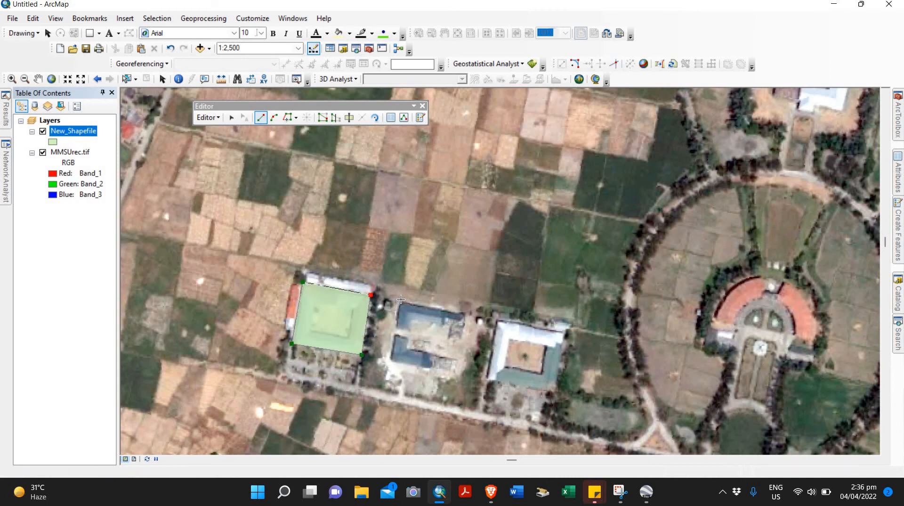
Digitize a four-corner polygon of about 5,160 sq m around the middle blue-roofed building
left_click(401, 300)
left_click(390, 359)
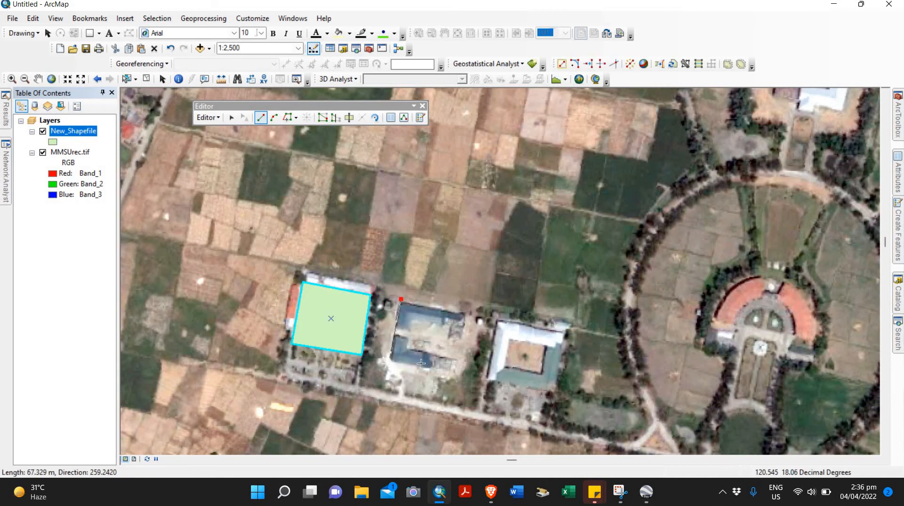
left_click(456, 373)
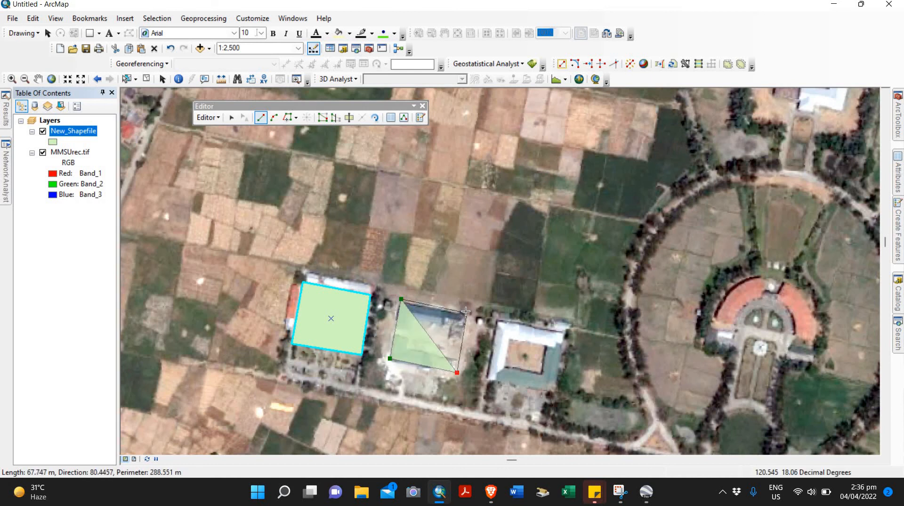
double_click(466, 310)
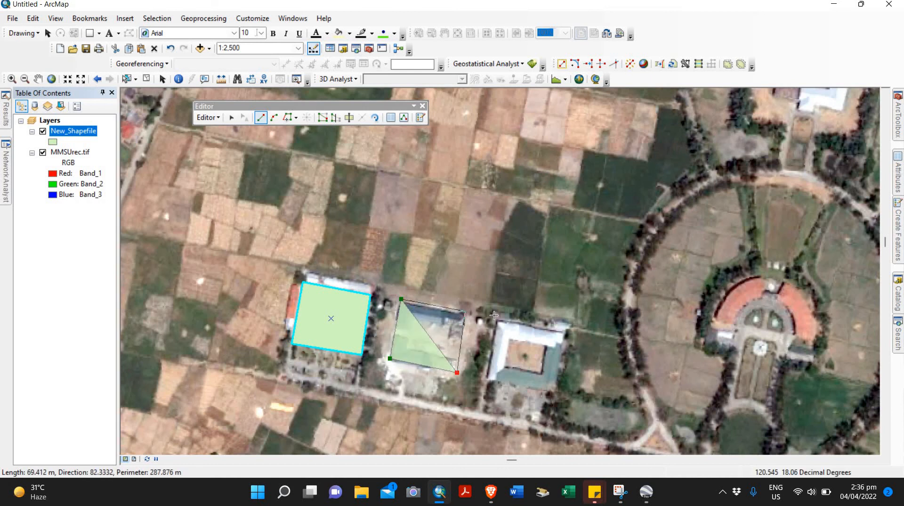
Digitize a four-corner polygon of about 5,270 sq m around the easternmost of the three courtyard buildings
left_click(487, 376)
left_click(557, 391)
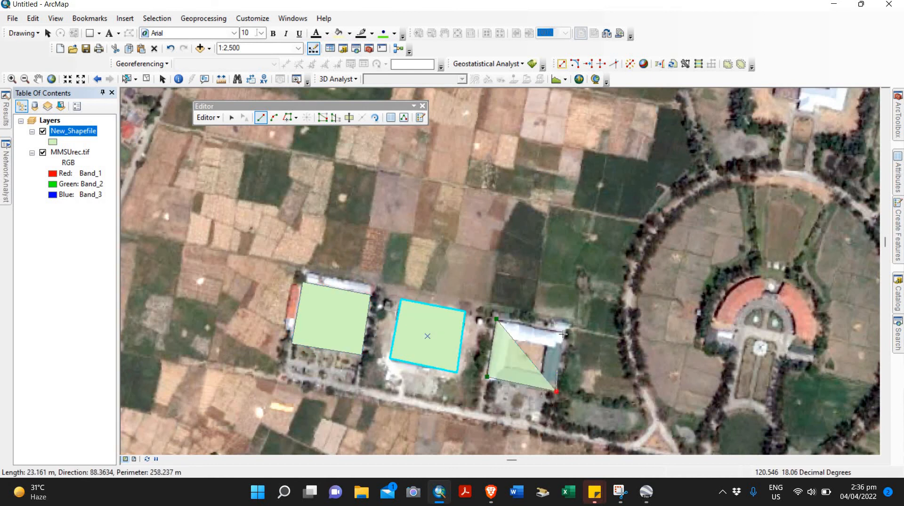
double_click(564, 331)
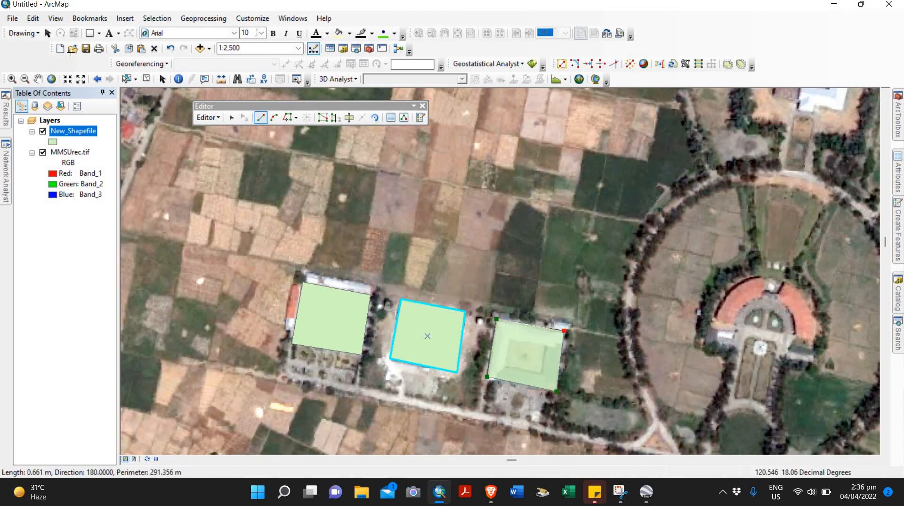
Open the New_Shapefile attribute table, and stop the editing session with the digitized polygons saved
right_click(92, 130)
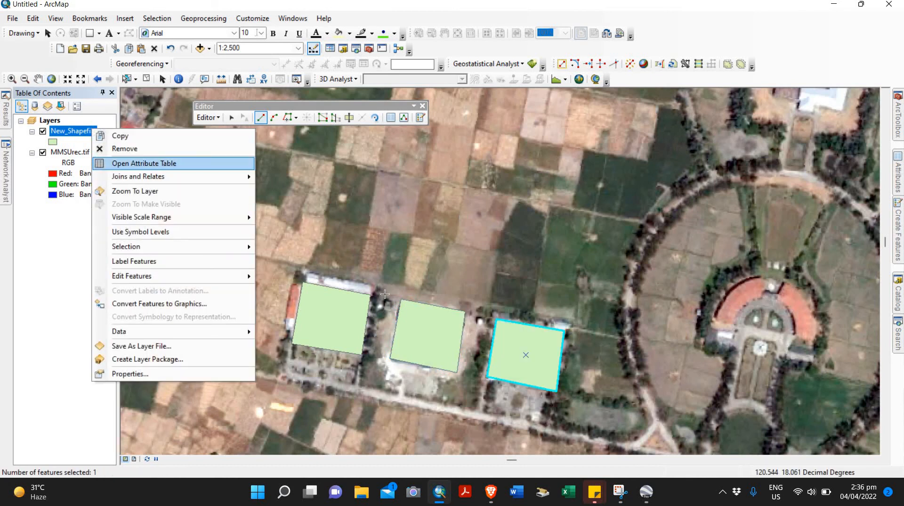
left_click(144, 163)
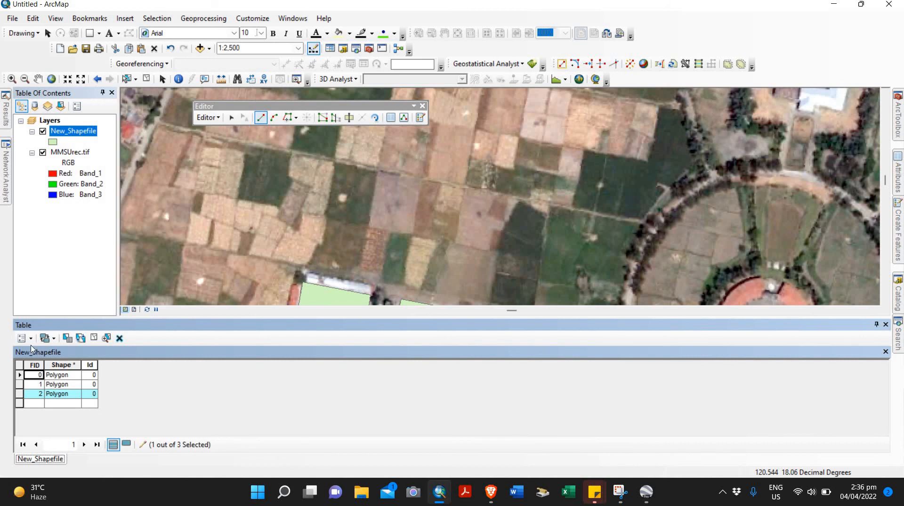
left_click(30, 339)
left_click(119, 392)
left_click(208, 117)
left_click(245, 141)
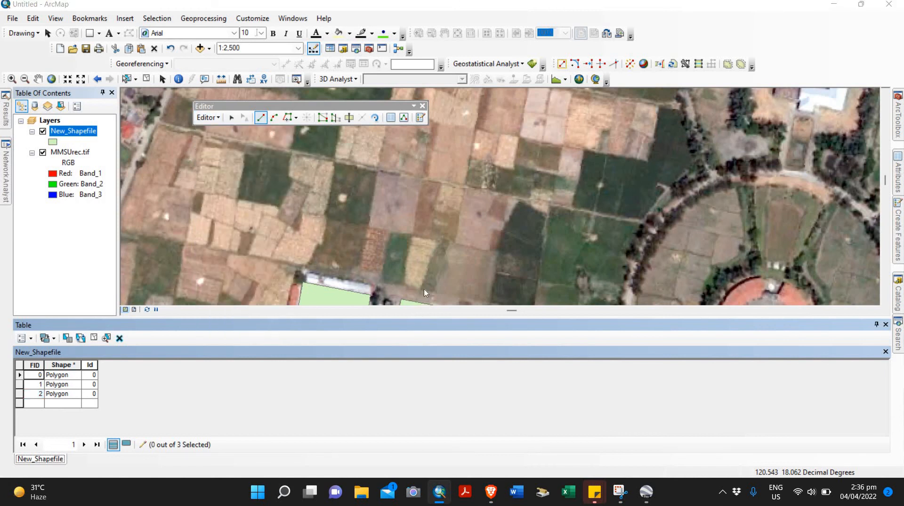
left_click(421, 280)
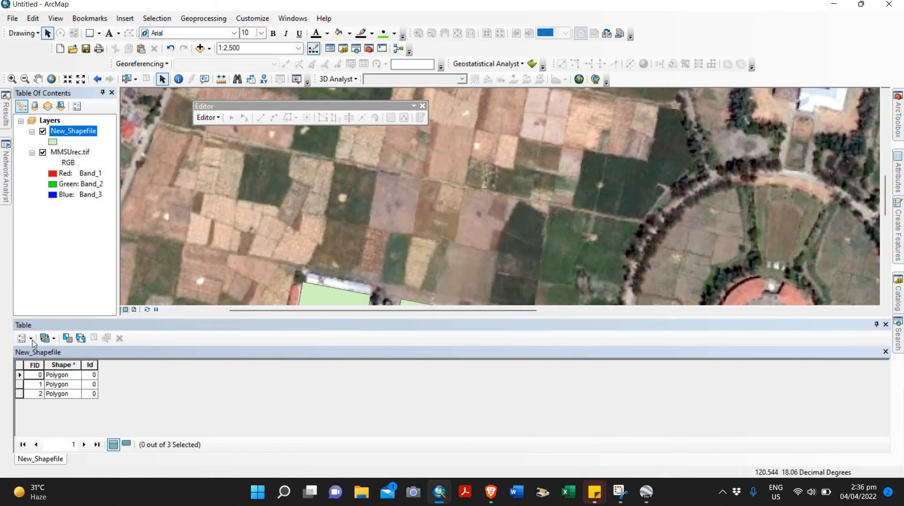
Add a field named Area with the Float type to the New_Shapefile attribute table
left_click(31, 338)
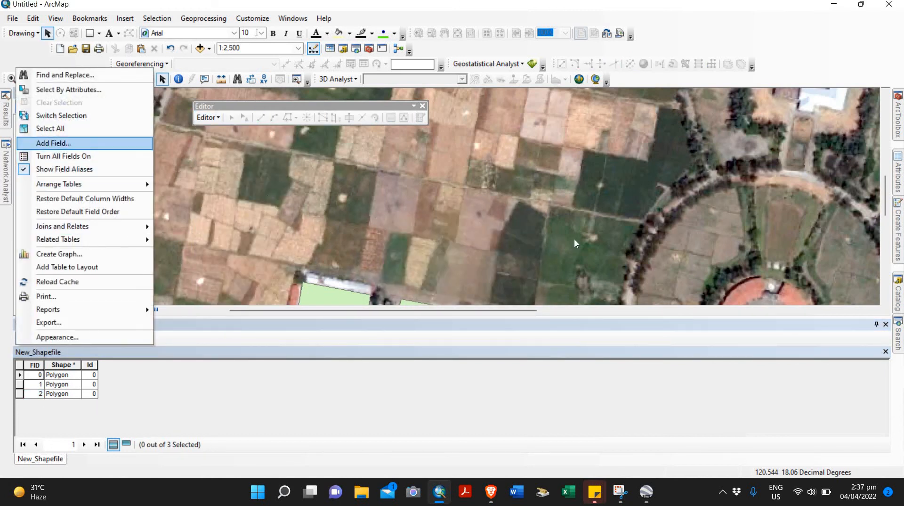
left_click(54, 141)
type("Area")
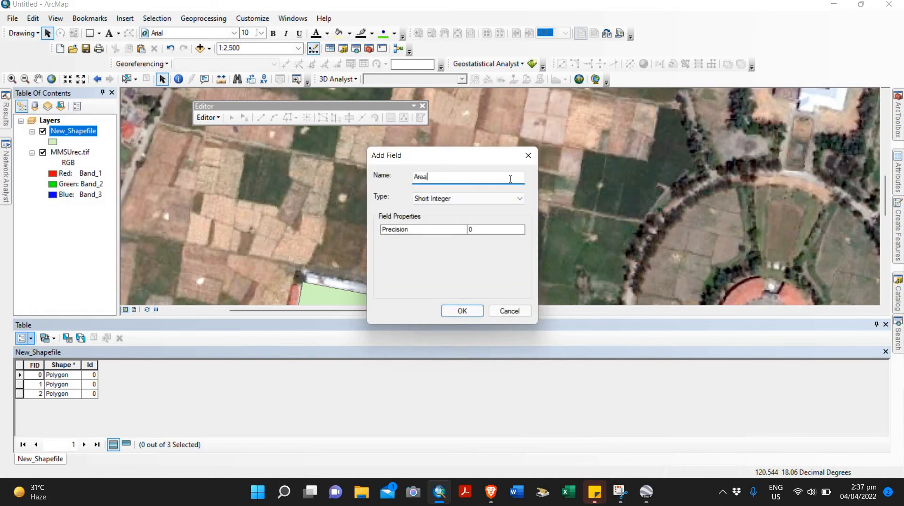
left_click(505, 203)
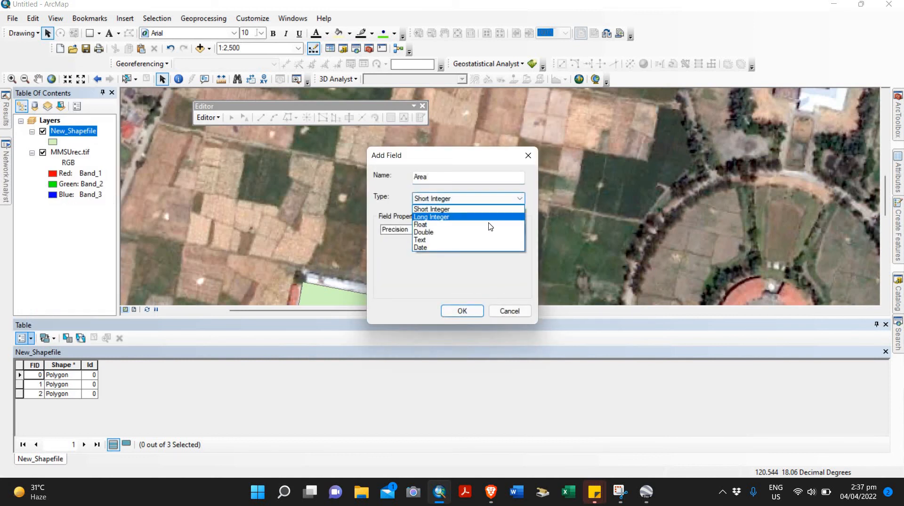
left_click(490, 225)
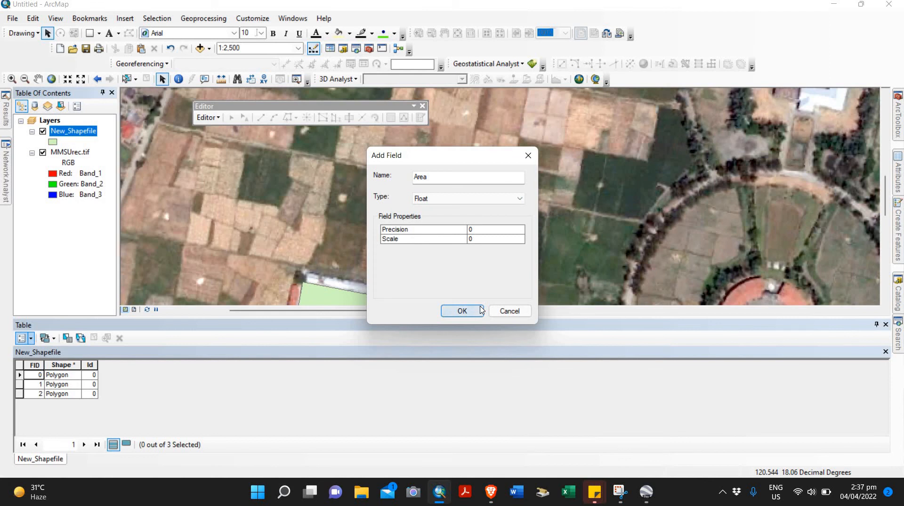
left_click(481, 310)
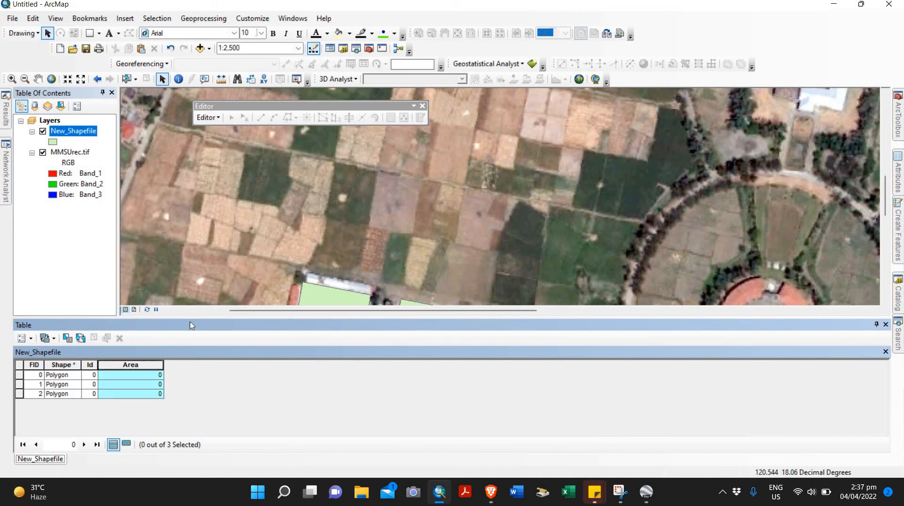
Calculate each polygon's area into the Area field in Square Meters, using the data source's coordinate system, WGS 1984 UTM Zone 51N
right_click(141, 370)
left_click(200, 302)
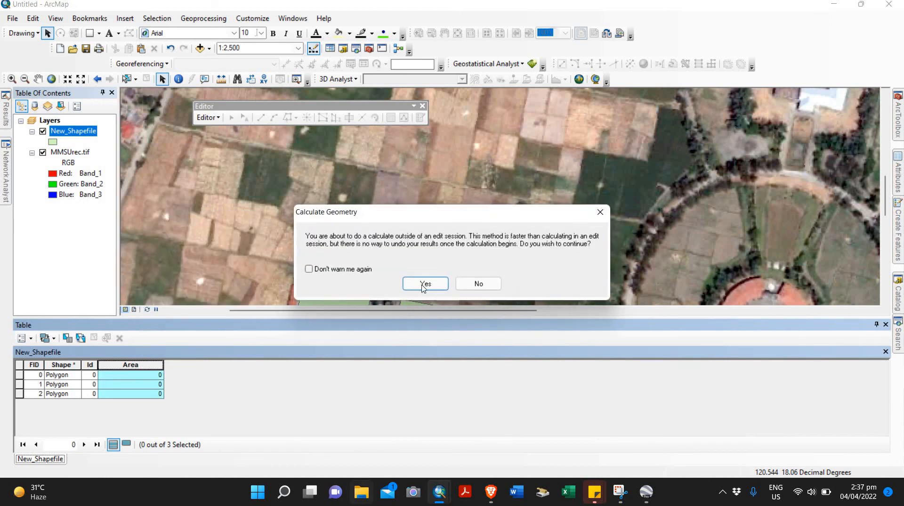
left_click(410, 278)
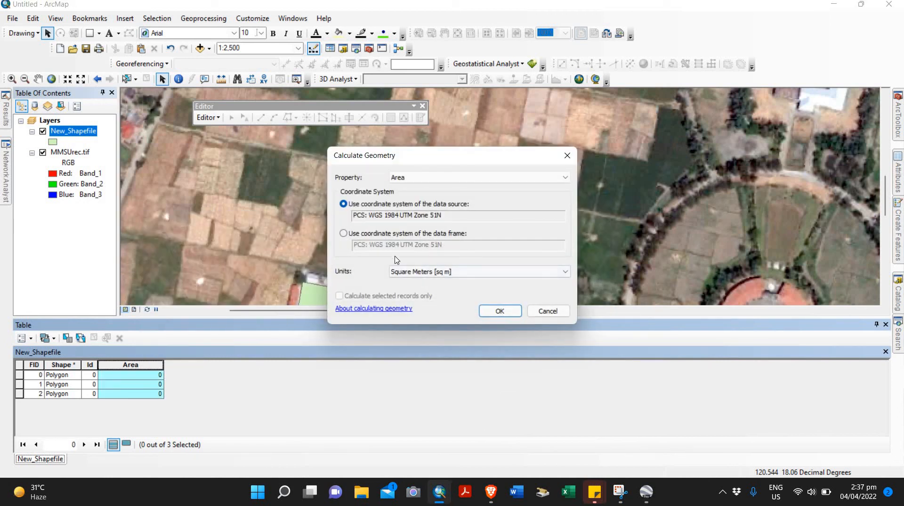
left_click(453, 272)
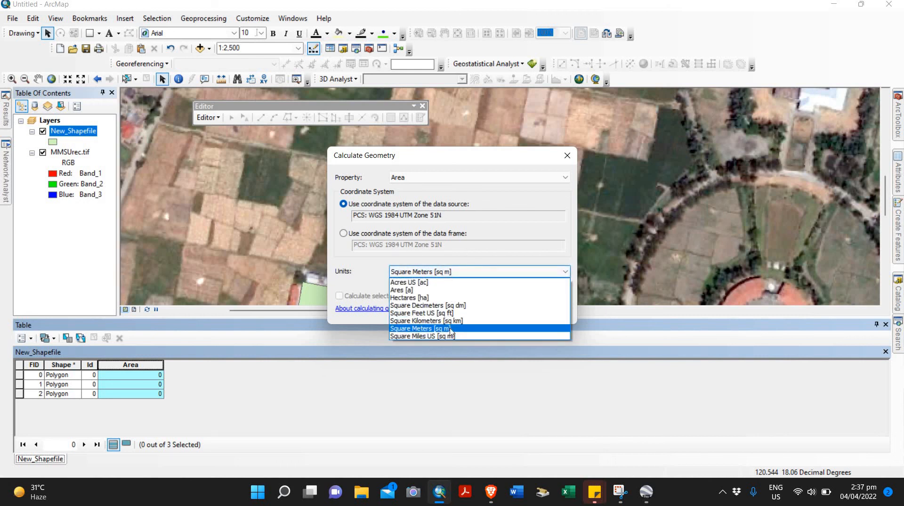
left_click(451, 328)
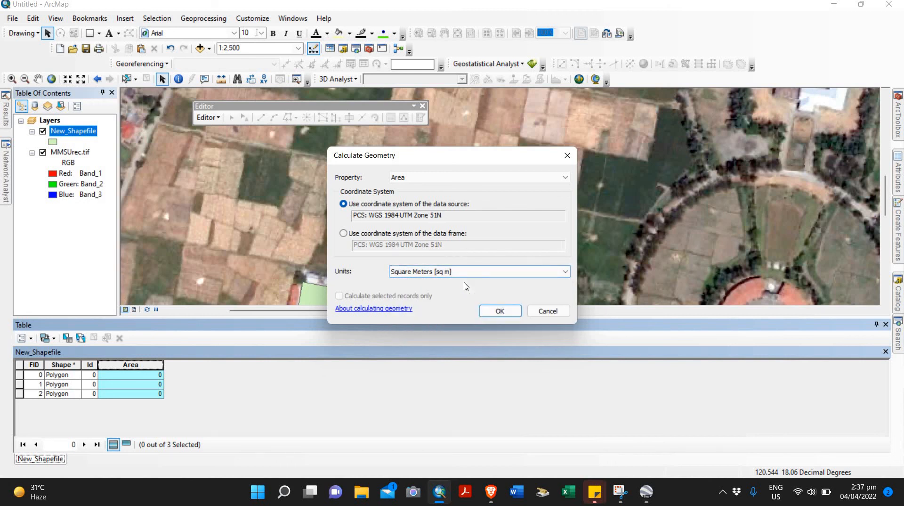
left_click(494, 314)
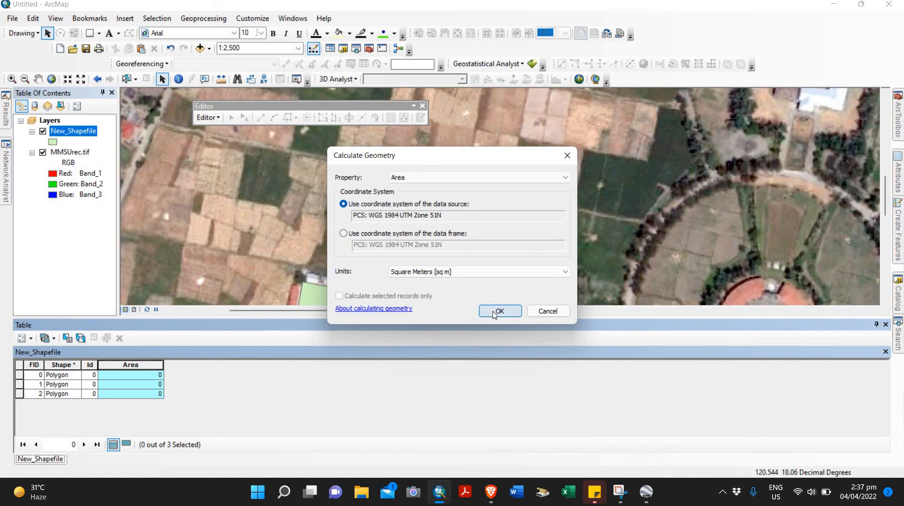
left_click(485, 272)
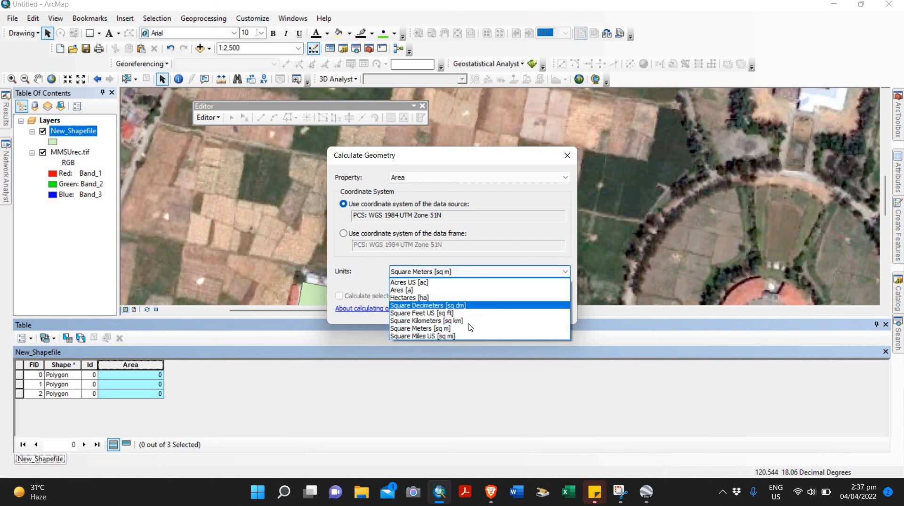
left_click(368, 281)
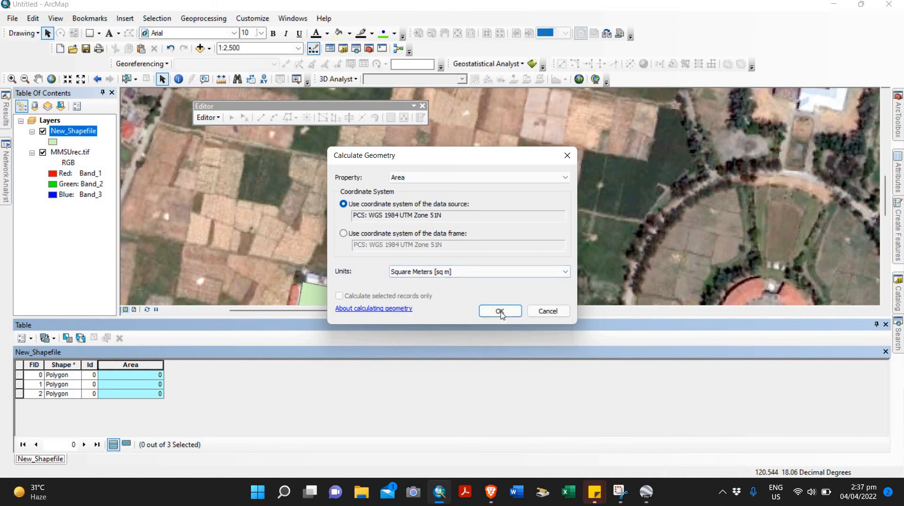
left_click(500, 313)
left_click(427, 284)
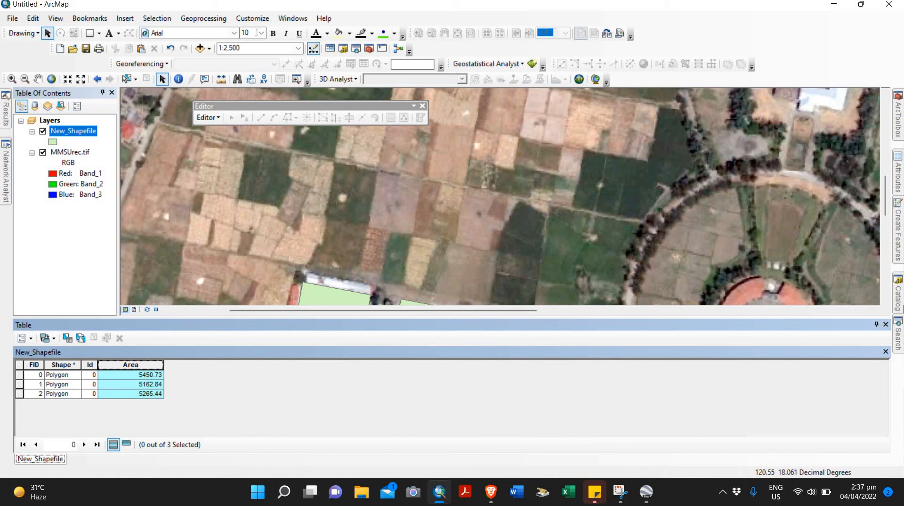
Check the DigitizedOutput folder in the catalog, and switch the map to layout view
left_click(900, 343)
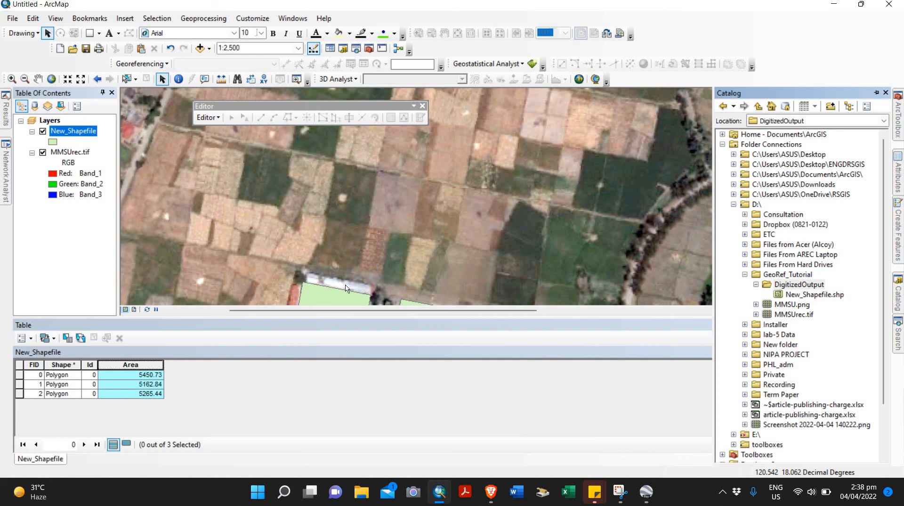
left_click(386, 228)
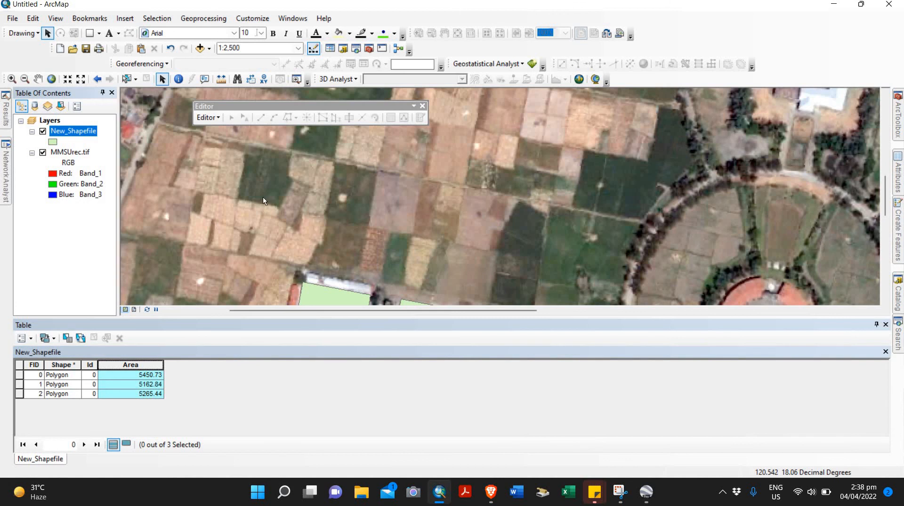
left_click(134, 310)
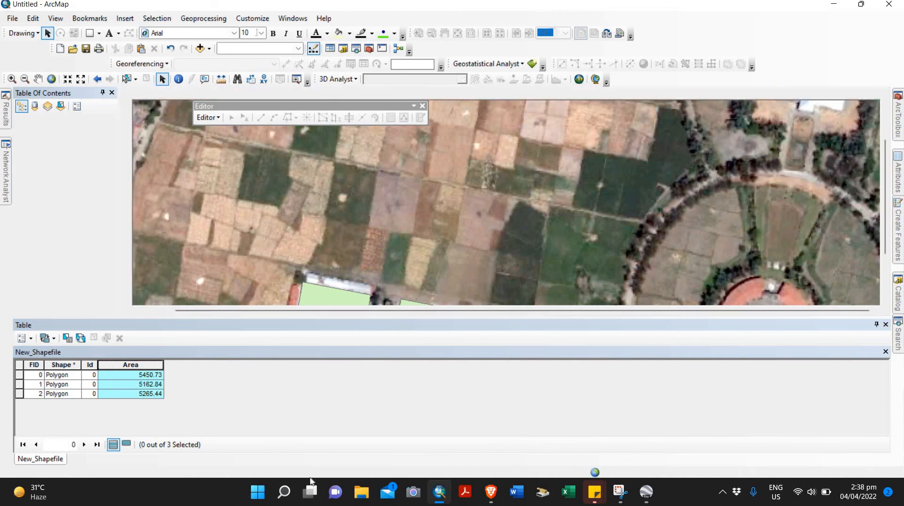